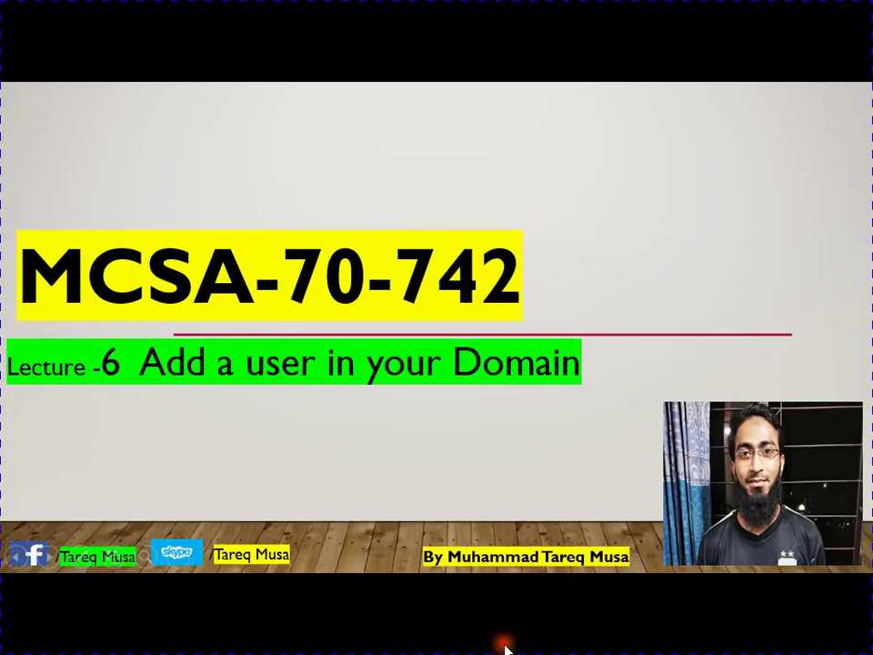
- Switch to VMware Workstation, show W Server 2016 full screen and sign in as MACRO\Administrator with the account password
{"action": "key", "text": "Right"}
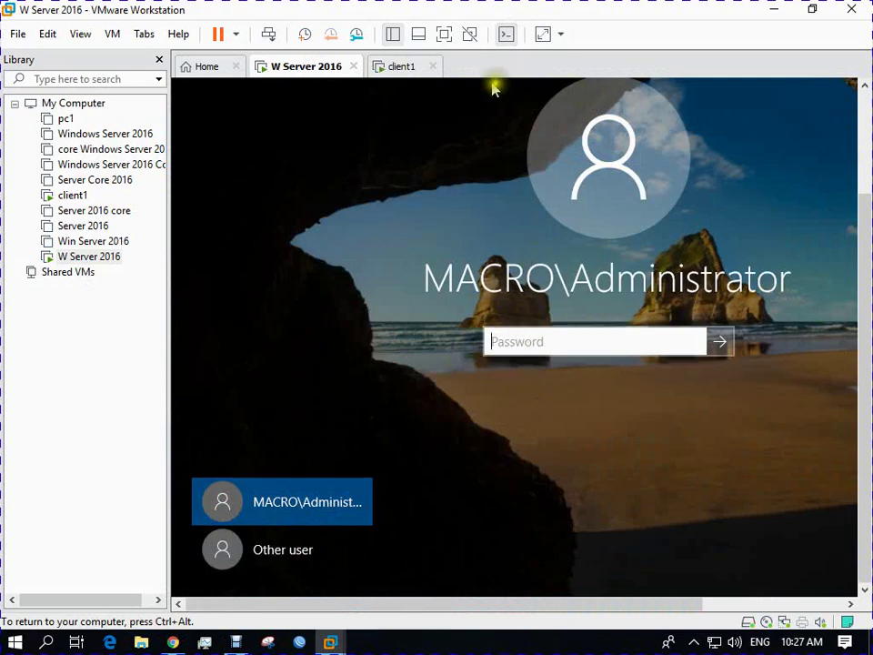
{"action": "left_click", "coordinate": [444, 34]}
{"action": "left_click", "coordinate": [435, 399]}
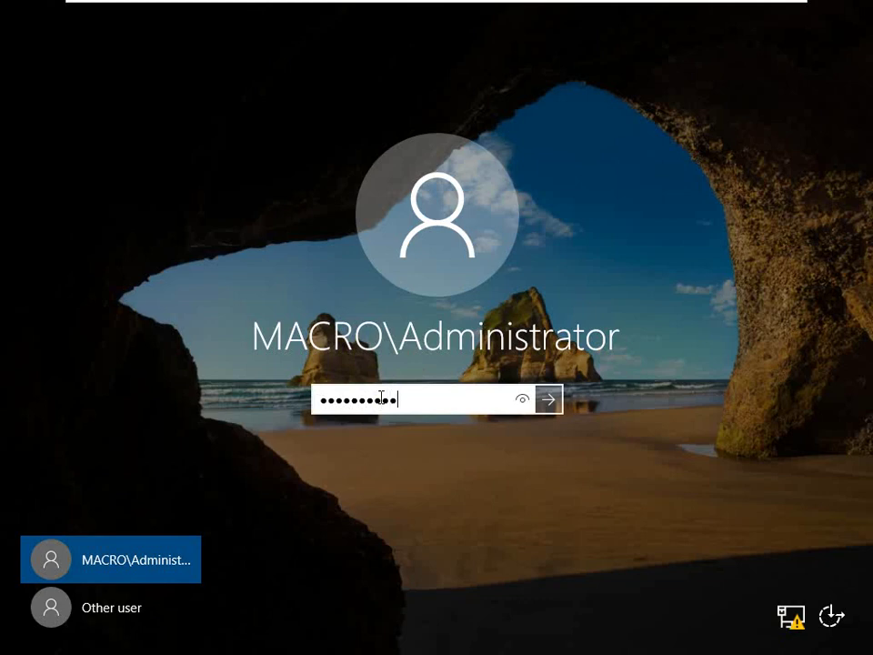
{"action": "key", "text": "Return"}
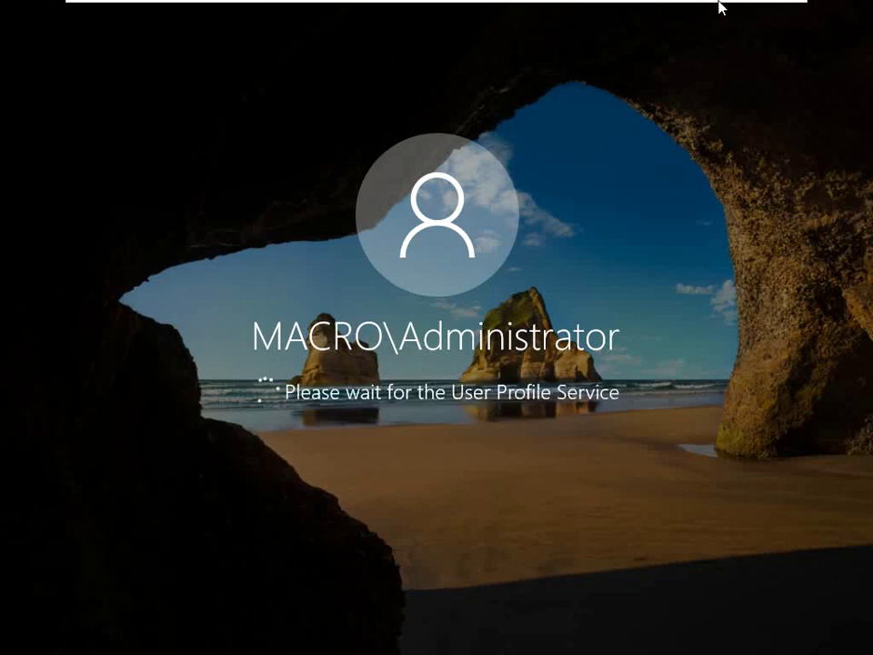
- View the client1 virtual machine's desktop and return to the W Server 2016 virtual machine
{"action": "mouse_move", "coordinate": [686, 5]}
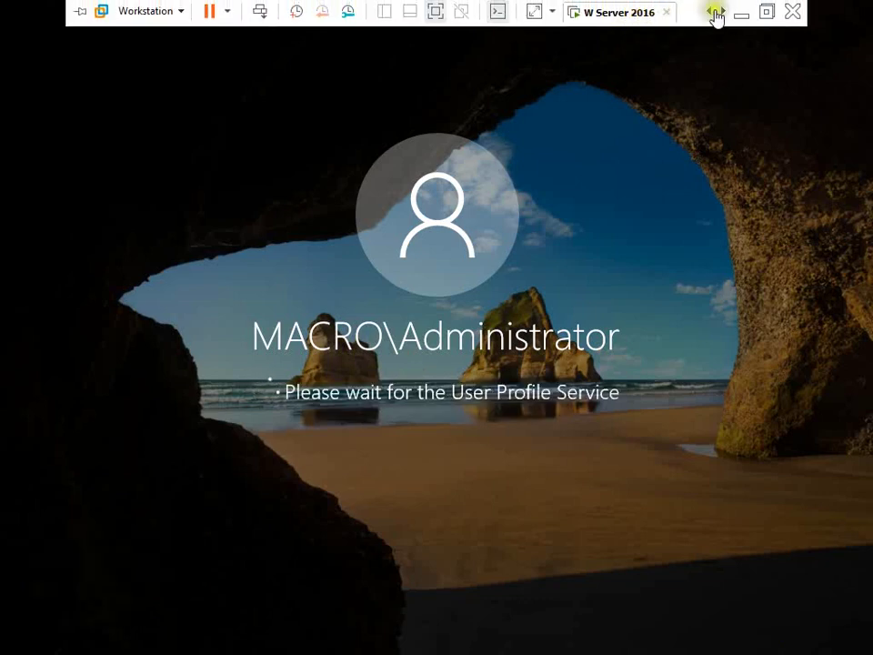
{"action": "left_click", "coordinate": [717, 11]}
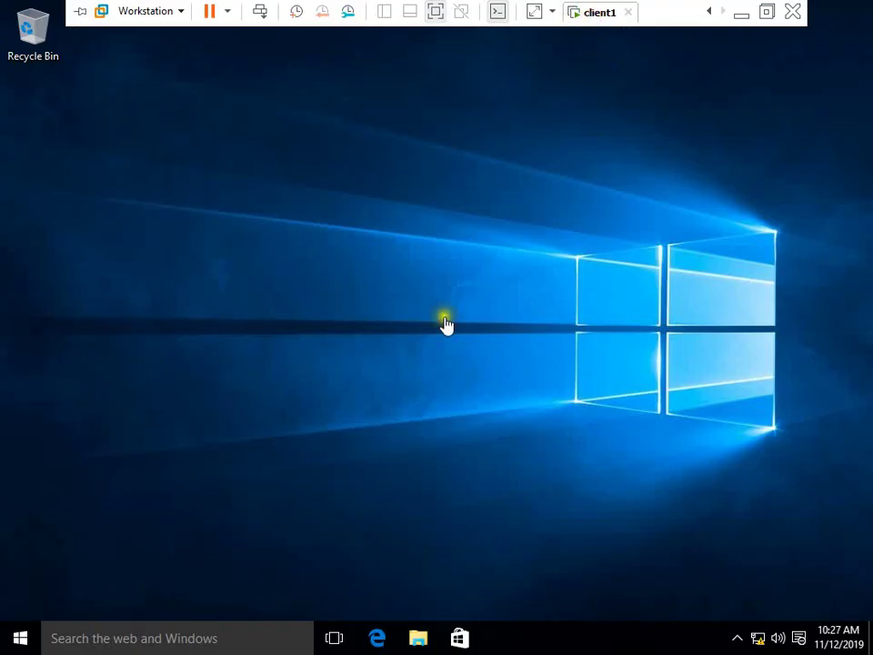
{"action": "left_click", "coordinate": [444, 318]}
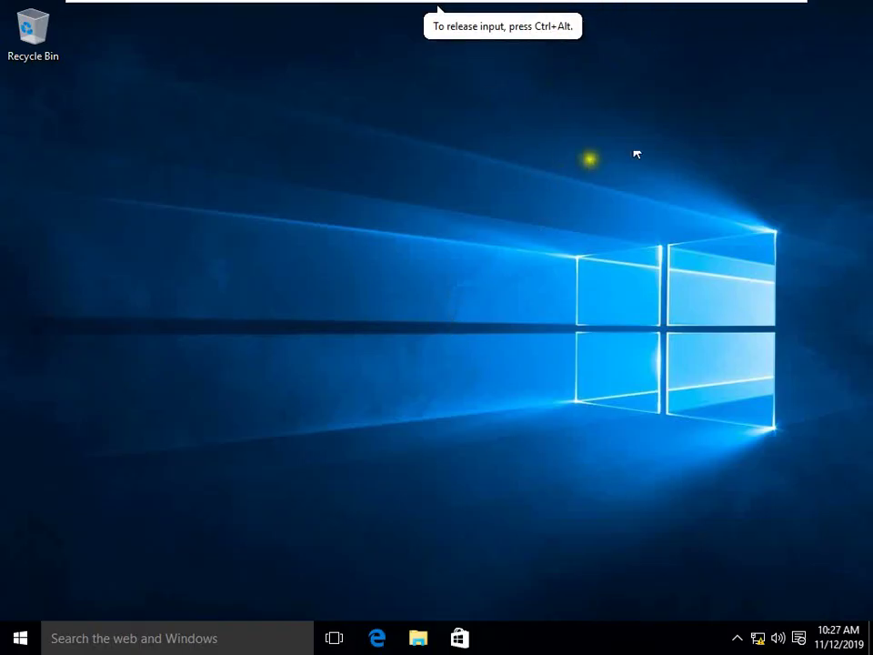
{"action": "left_click", "coordinate": [712, 12]}
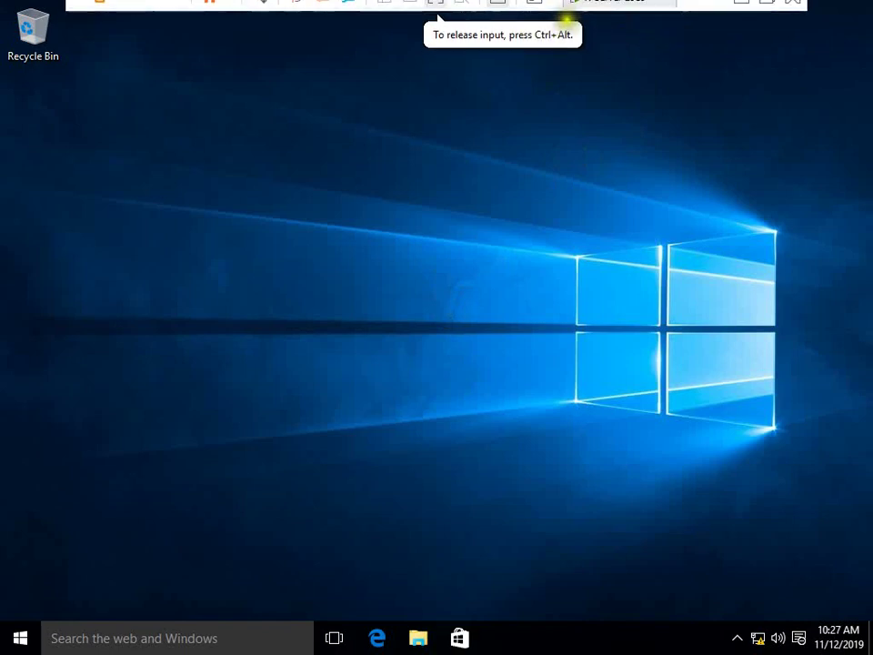
{"action": "left_click", "coordinate": [610, 18]}
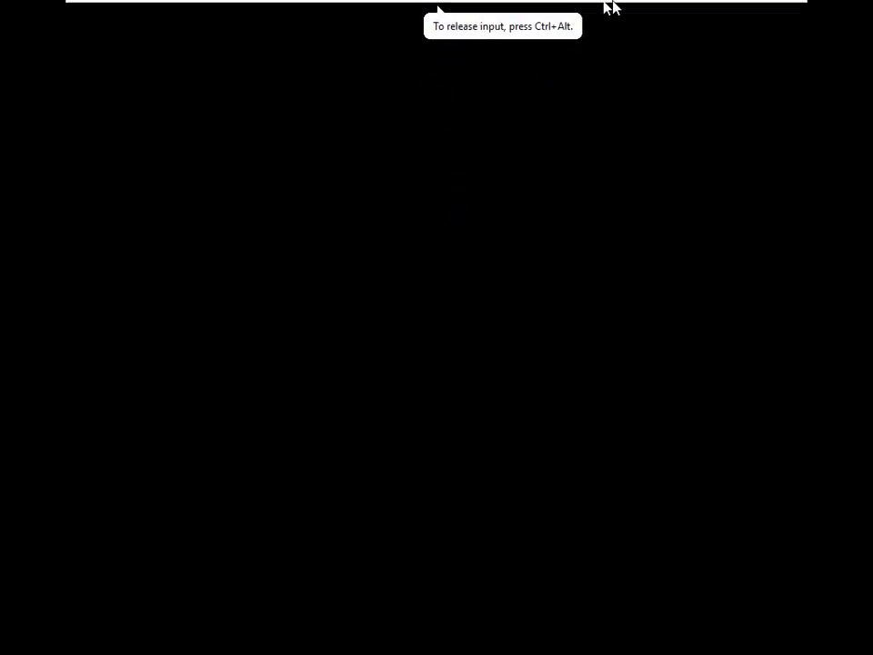
{"action": "mouse_move", "coordinate": [607, 4]}
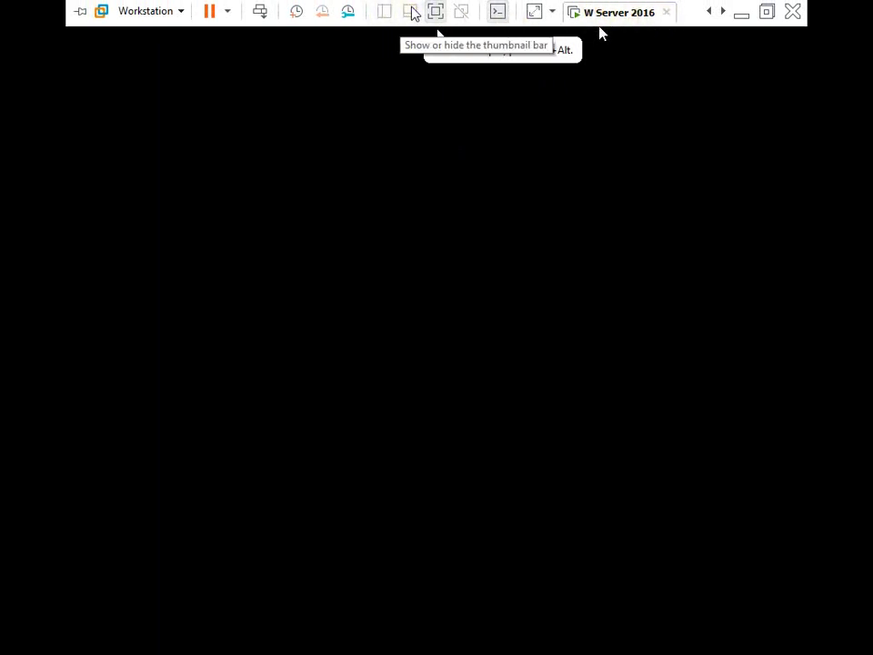
{"action": "left_click", "coordinate": [411, 91]}
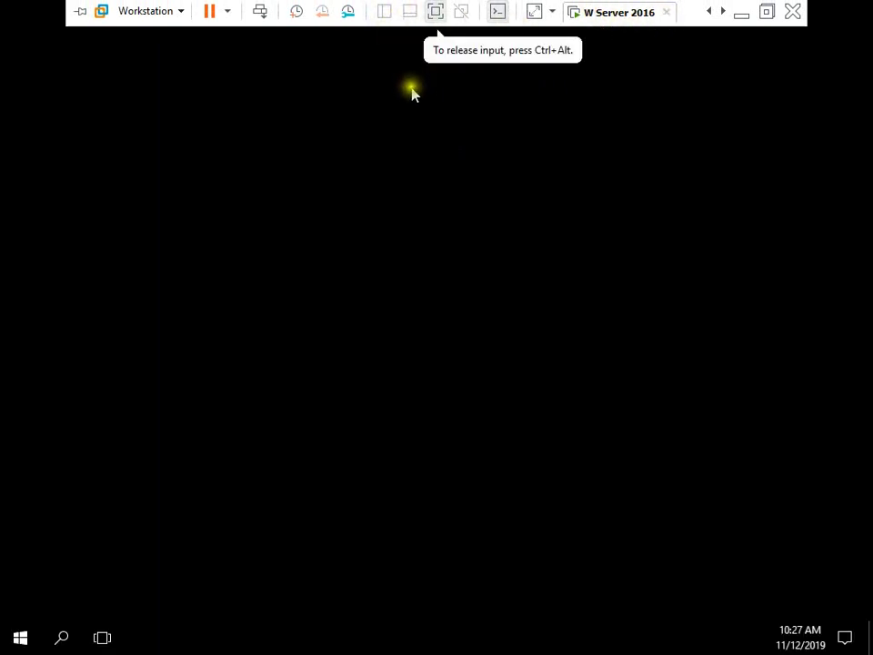
- Exit the full-screen view of W Server 2016 and dismiss the Shutdown Event Tracker without giving a reason
{"action": "mouse_move", "coordinate": [461, 5]}
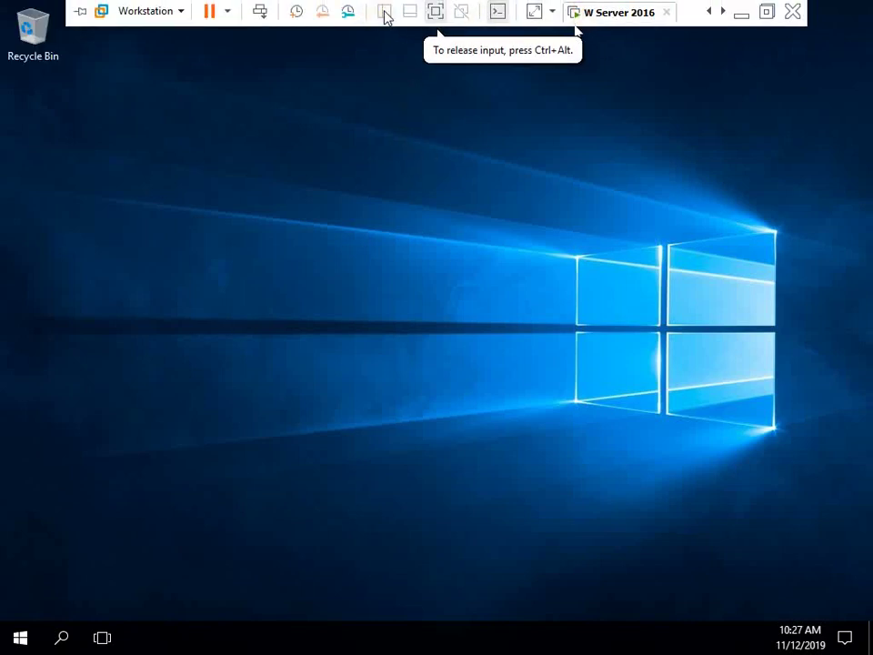
{"action": "left_click", "coordinate": [435, 11]}
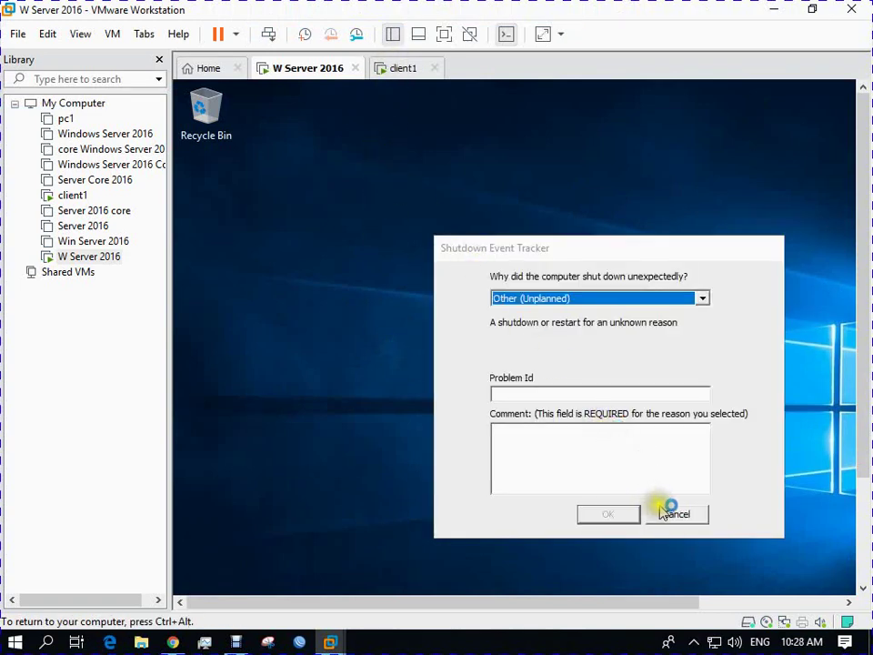
{"action": "left_click", "coordinate": [671, 515]}
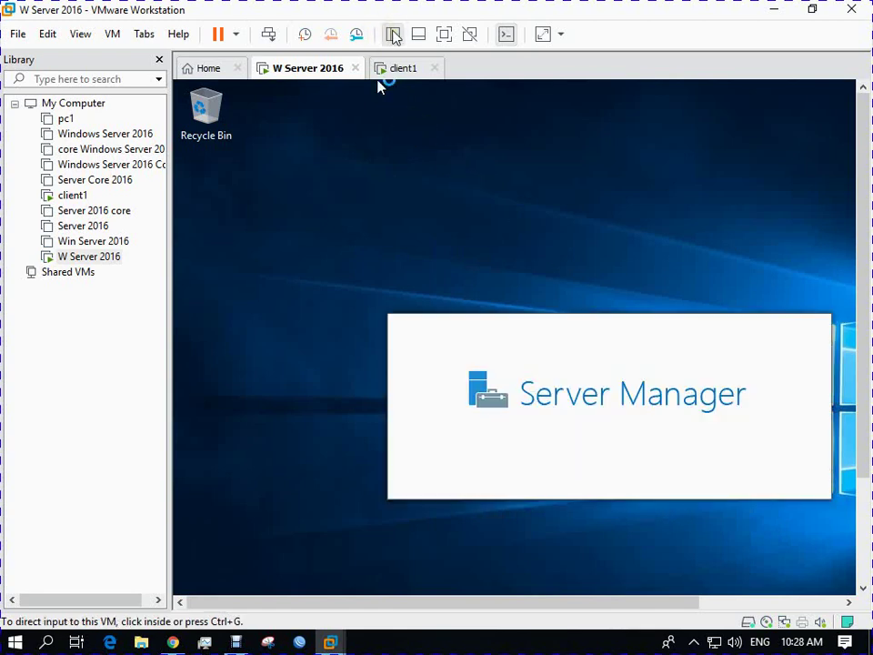
- Show the virtual machine thumbnail bar below the W Server 2016 console
{"action": "left_click", "coordinate": [415, 36]}
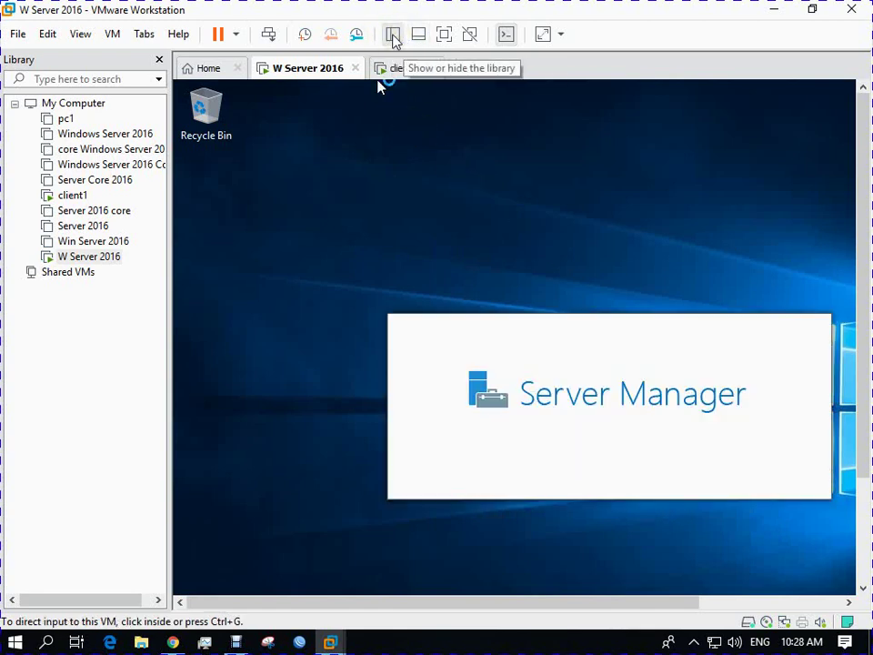
{"action": "left_click", "coordinate": [414, 36]}
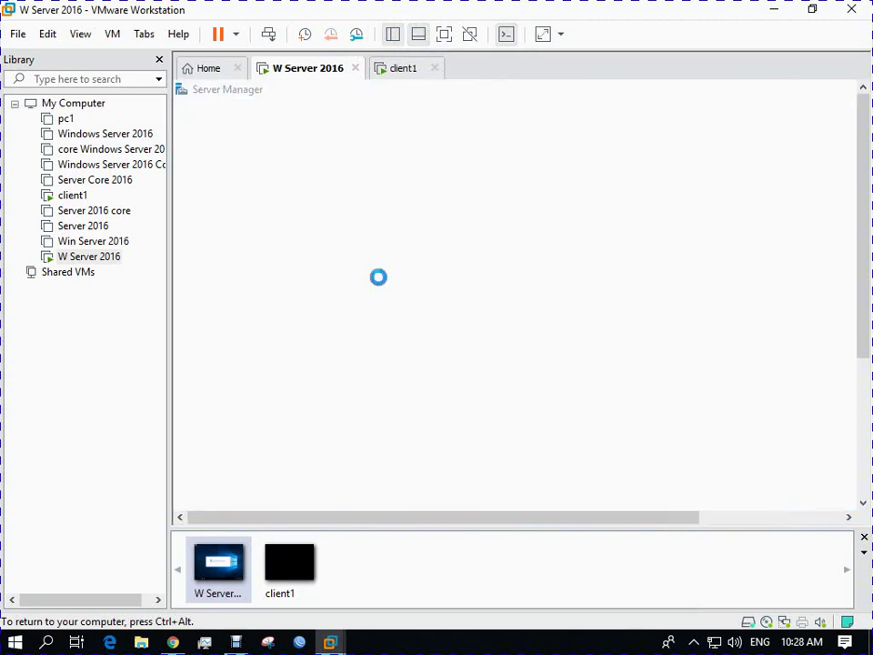
{"action": "left_click", "coordinate": [368, 278]}
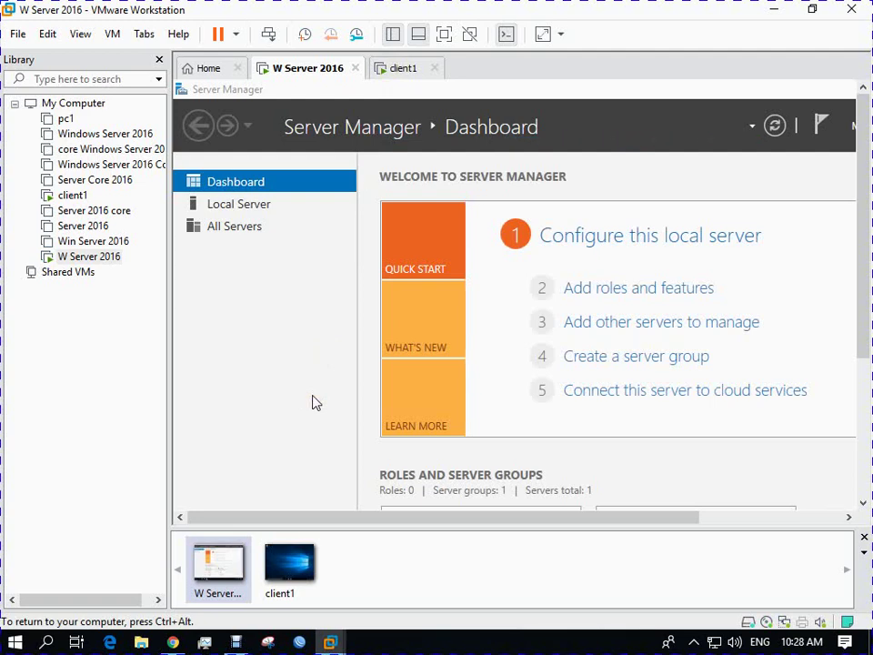
{"action": "key", "text": "ctrl+alt"}
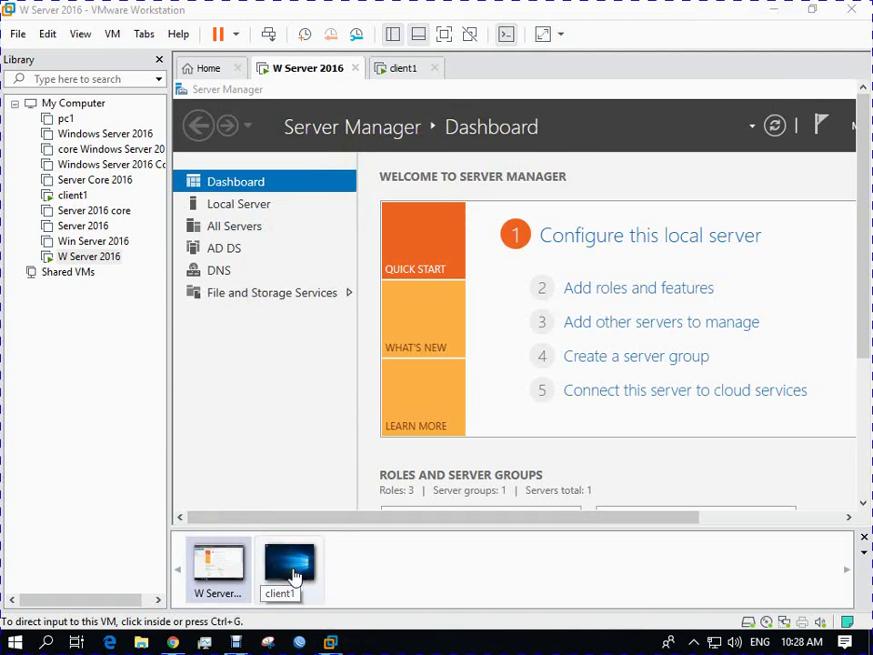
- Return W Server 2016 to full screen and open Active Directory Users and Computers from Server Manager
{"action": "left_click", "coordinate": [444, 34]}
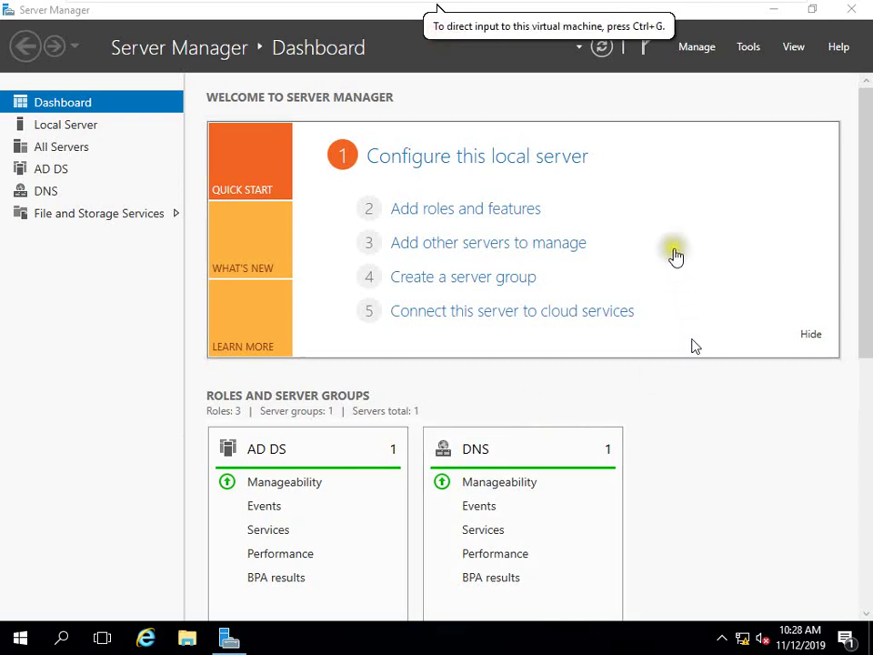
{"action": "left_click", "coordinate": [746, 53]}
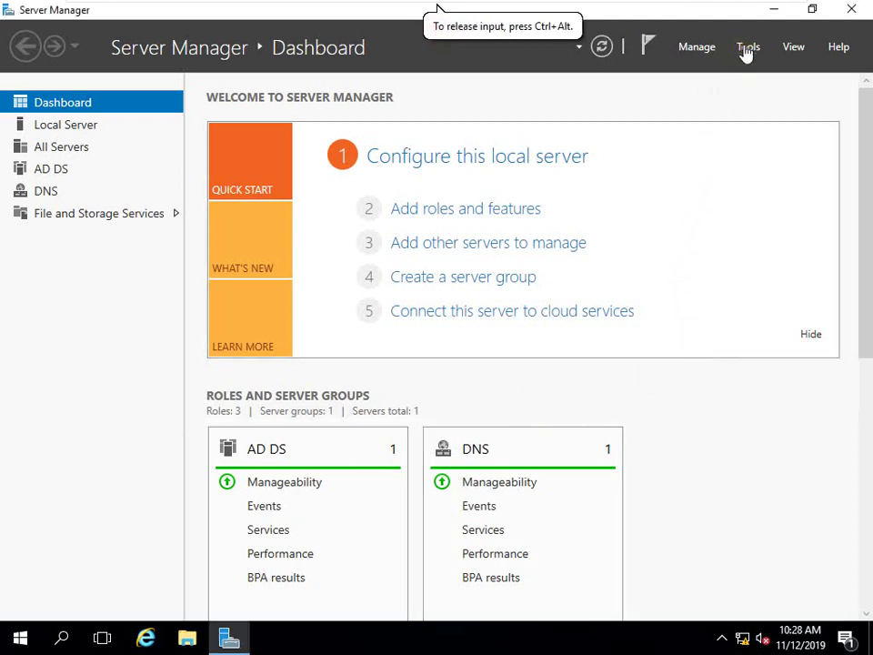
{"action": "left_click", "coordinate": [744, 51]}
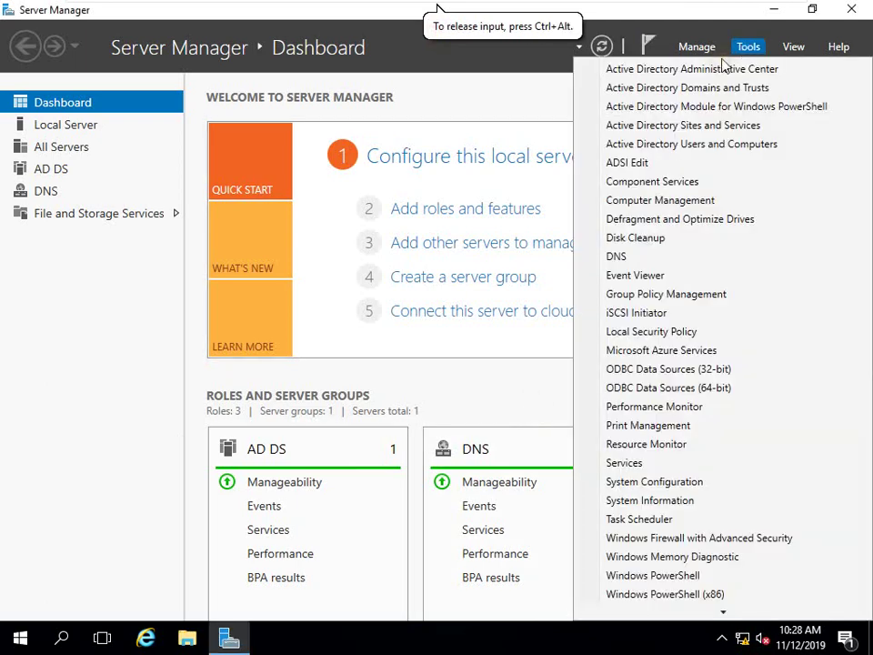
{"action": "left_click", "coordinate": [673, 144]}
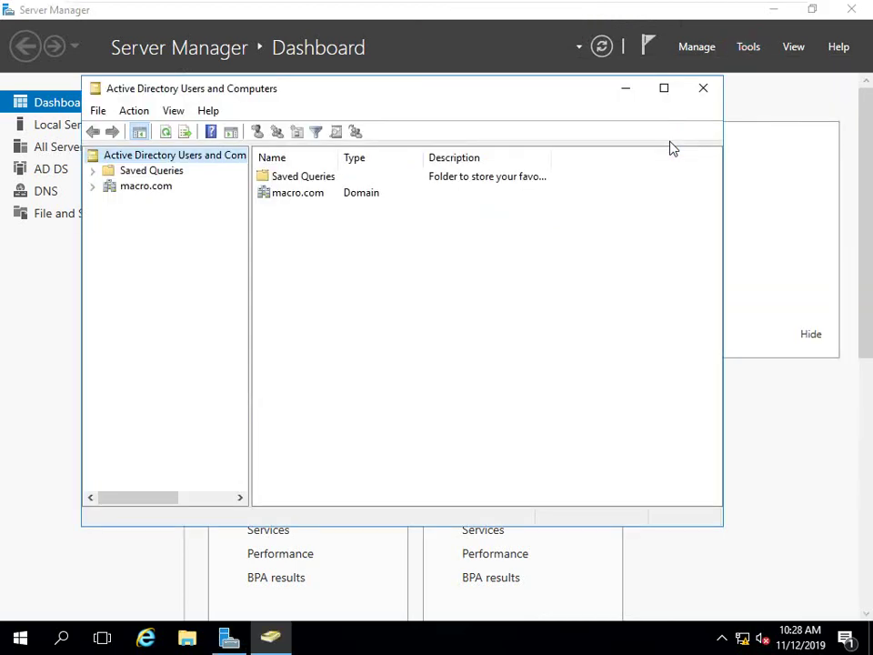
- Expand the macro.com domain and look through the accounts and groups in its Users container
{"action": "left_click", "coordinate": [92, 186]}
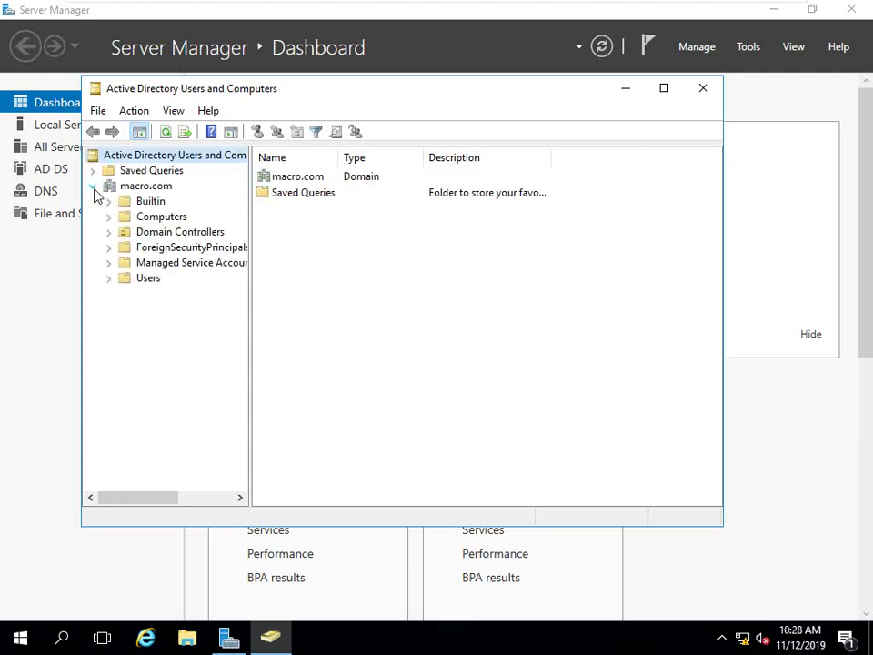
{"action": "left_click", "coordinate": [149, 280]}
{"action": "scroll", "coordinate": [411, 362], "scroll_direction": "down", "scroll_amount": 1}
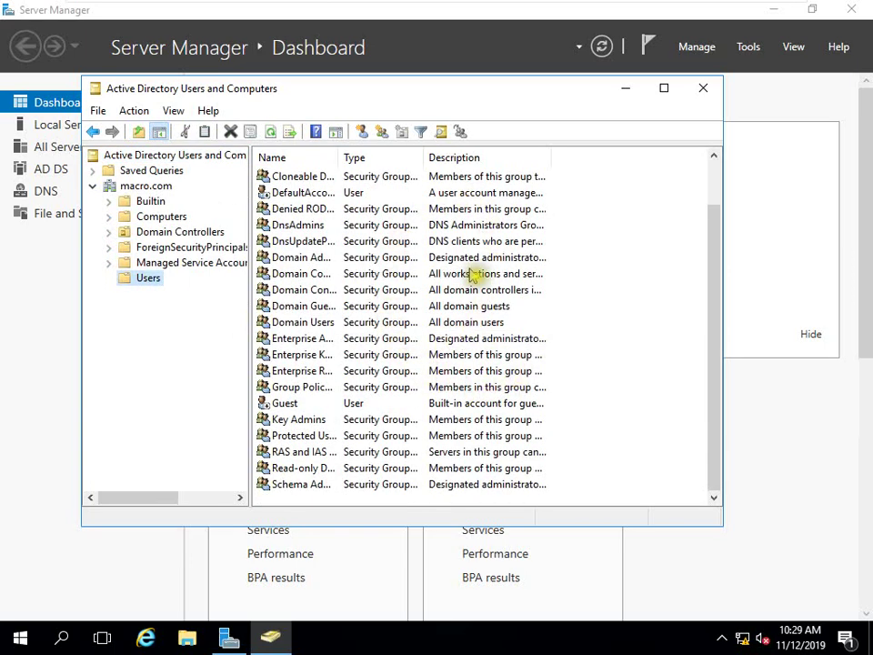
{"action": "scroll", "coordinate": [455, 353], "scroll_direction": "up", "scroll_amount": 1}
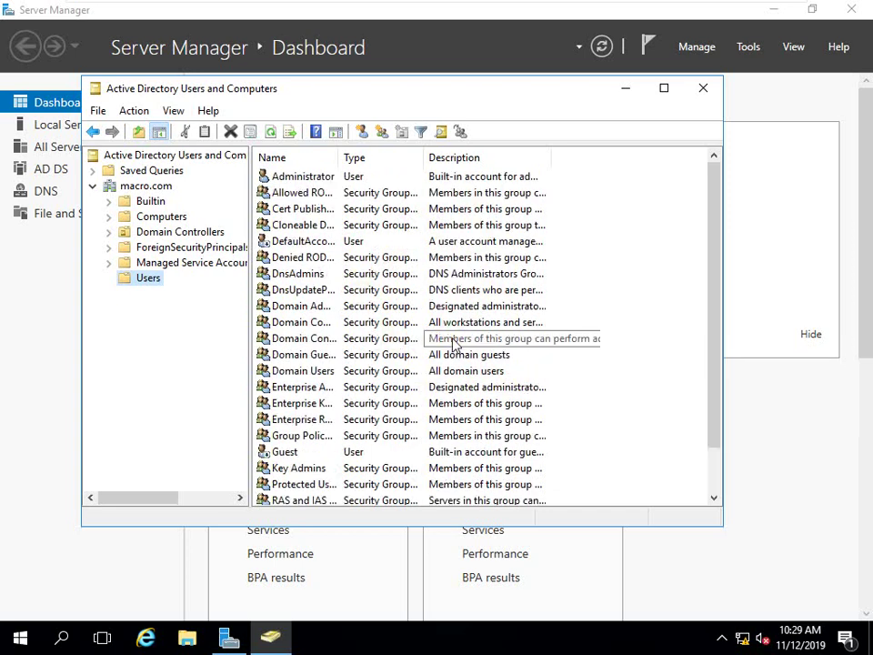
{"action": "scroll", "coordinate": [452, 346], "scroll_direction": "down", "scroll_amount": 1}
{"action": "scroll", "coordinate": [259, 194], "scroll_direction": "up", "scroll_amount": 1}
{"action": "scroll", "coordinate": [348, 443], "scroll_direction": "down", "scroll_amount": 1}
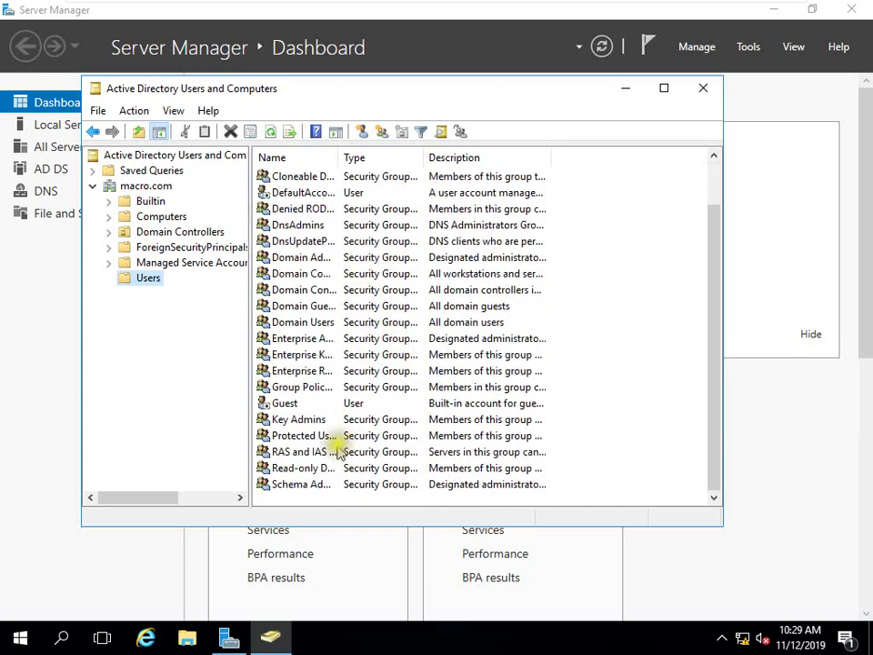
{"action": "right_click", "coordinate": [577, 434]}
{"action": "mouse_move", "coordinate": [642, 238]}
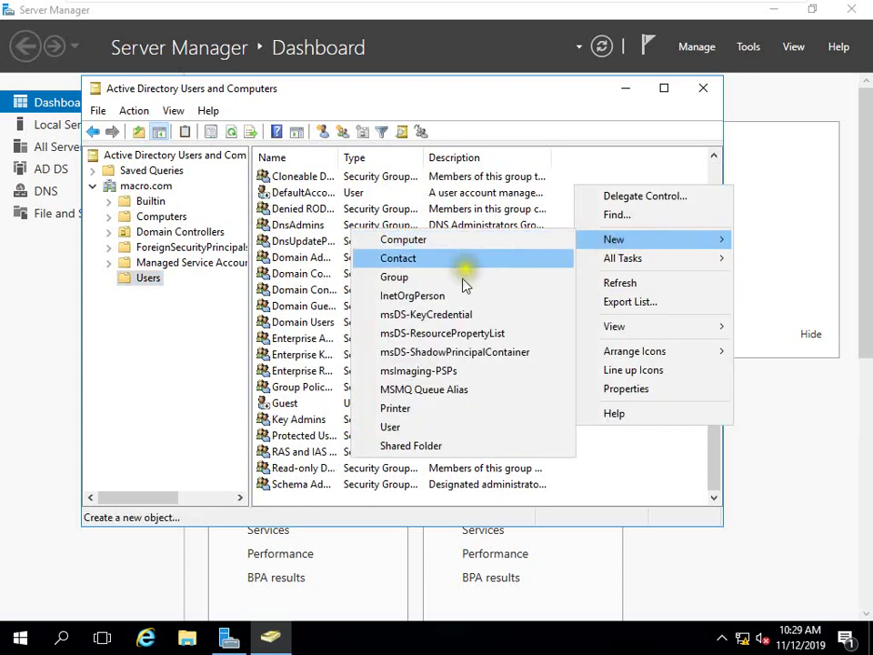
{"action": "left_click", "coordinate": [406, 428]}
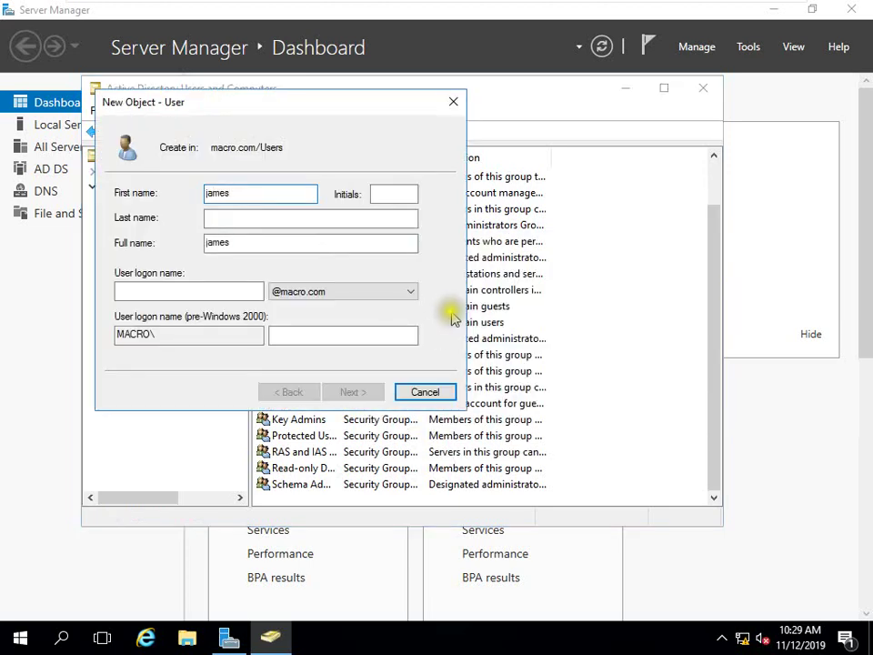
{"action": "left_click", "coordinate": [229, 295]}
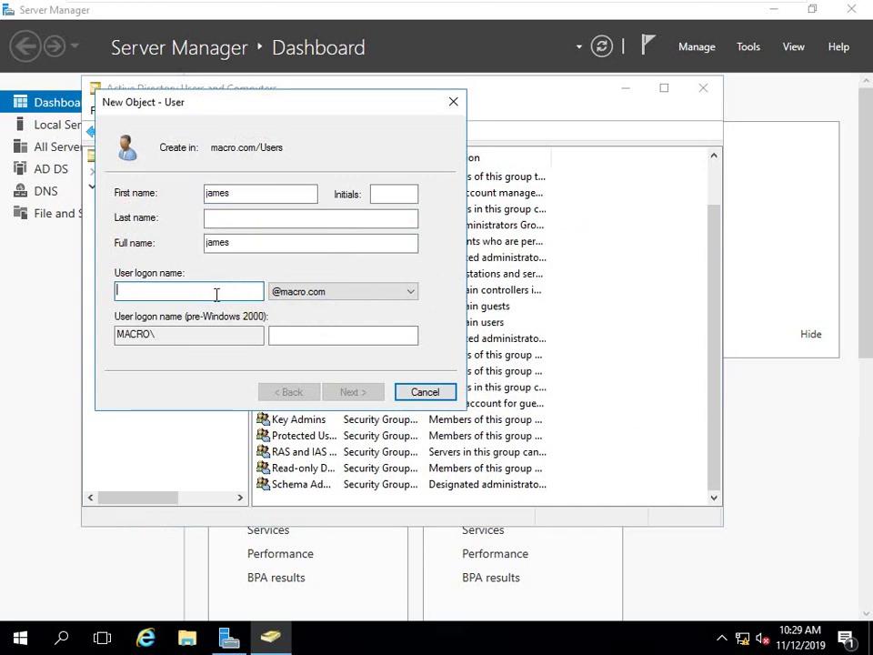
{"action": "type", "text": "james"}
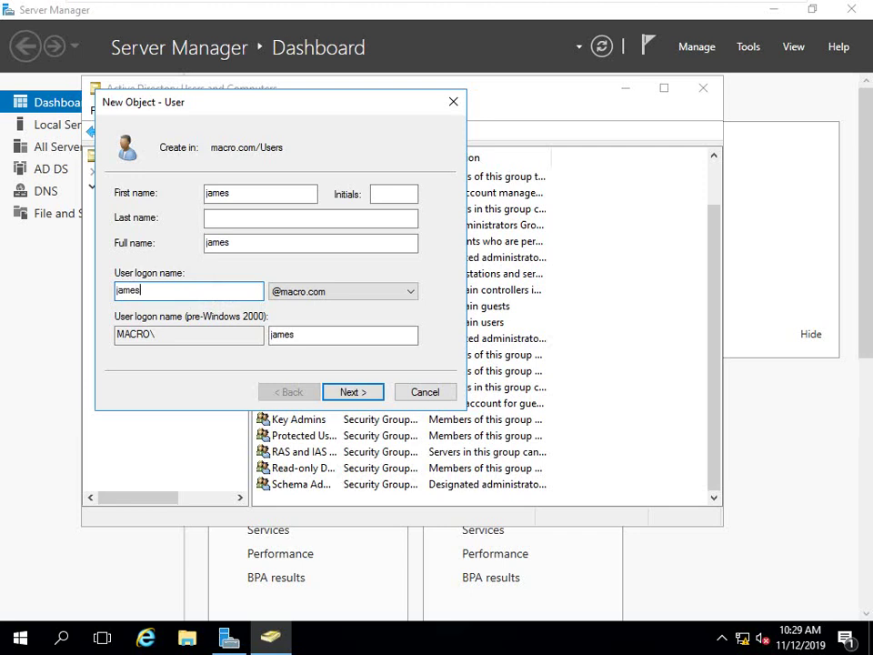
- Enter and confirm the new user's password, with user cannot change password and password never expires enabled, and finish creating the account
{"action": "left_click", "coordinate": [350, 398]}
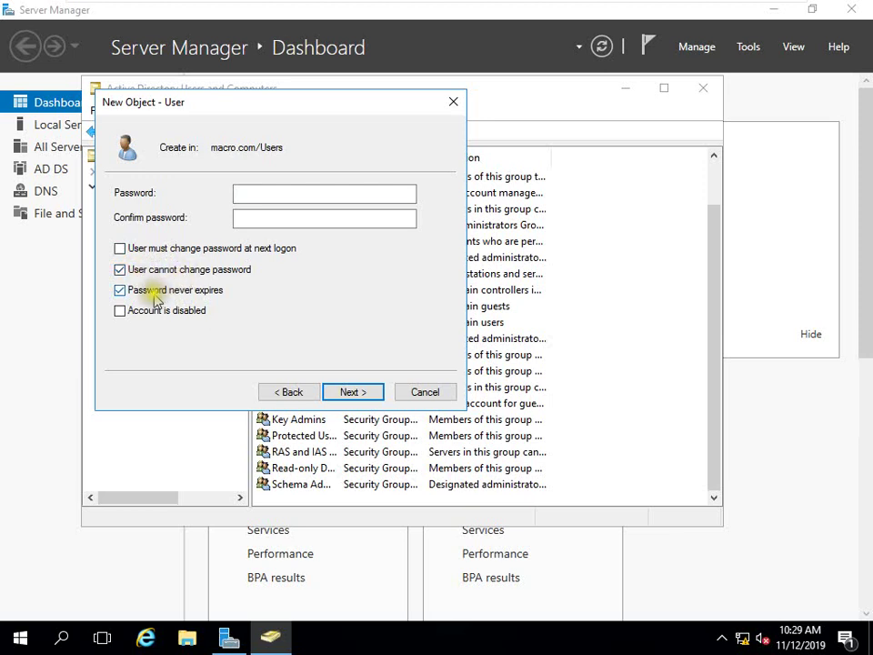
{"action": "left_click", "coordinate": [282, 195]}
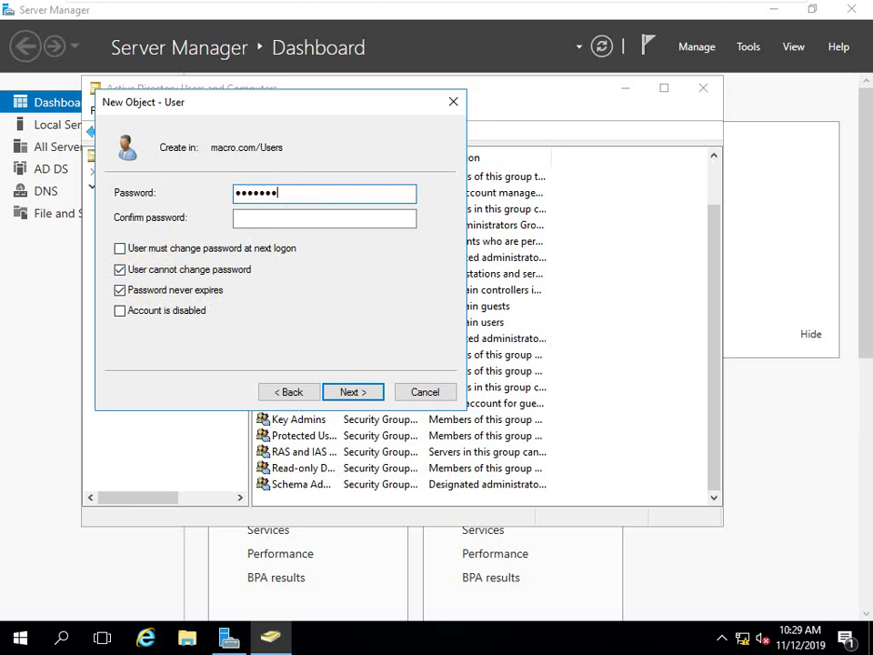
{"action": "left_click", "coordinate": [325, 218]}
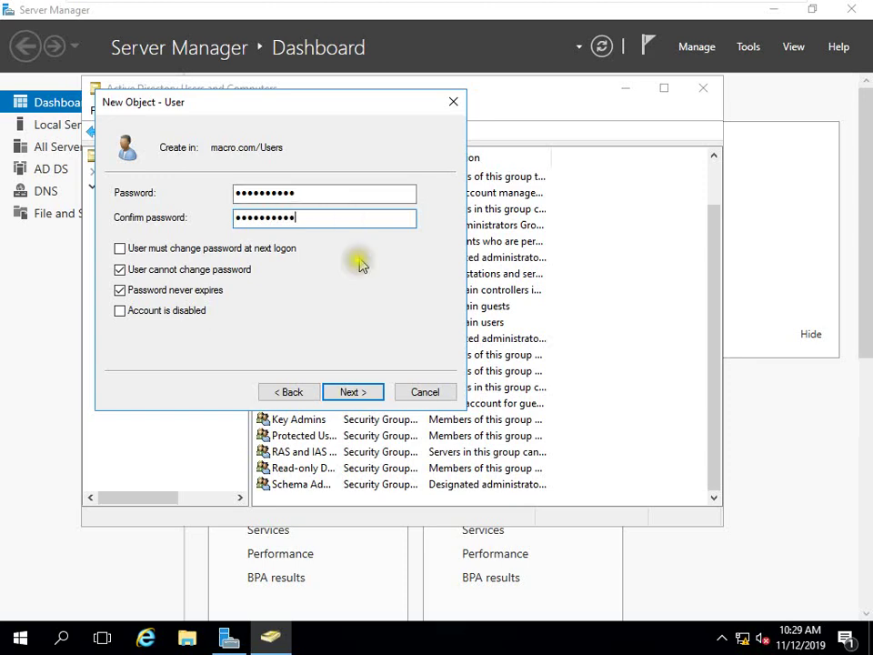
{"action": "left_click", "coordinate": [341, 393]}
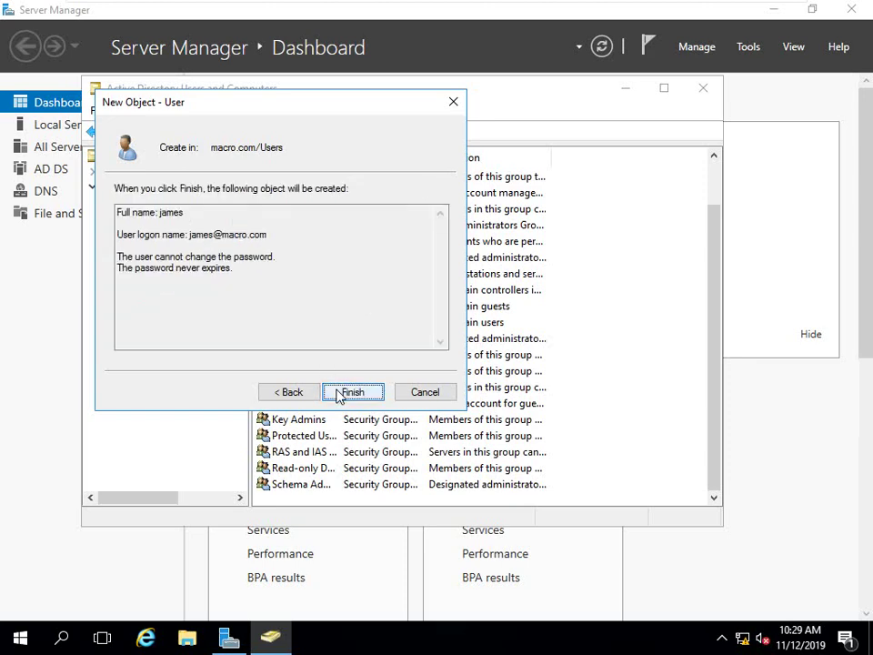
{"action": "left_click", "coordinate": [351, 392]}
{"action": "scroll", "coordinate": [582, 363], "scroll_direction": "down", "scroll_amount": 1}
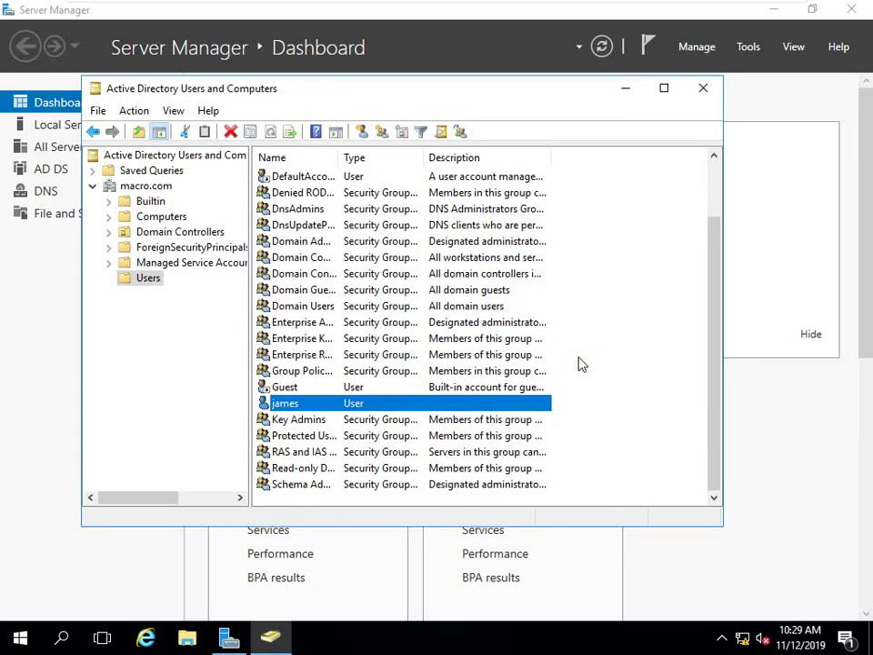
{"action": "left_click", "coordinate": [629, 414]}
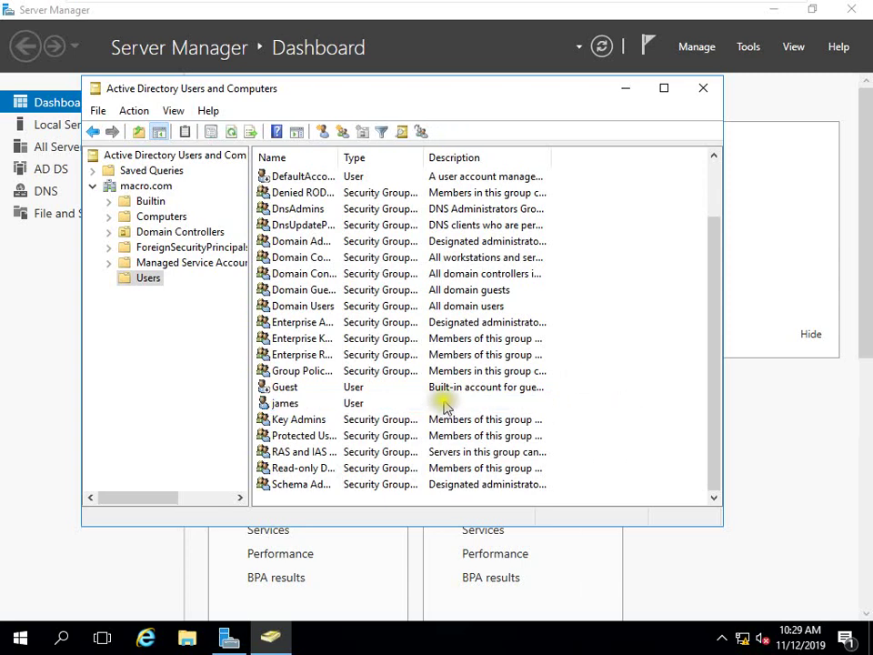
- Review the management actions available for the newly created user account in the Users container
{"action": "left_click", "coordinate": [305, 406]}
{"action": "right_click", "coordinate": [305, 406]}
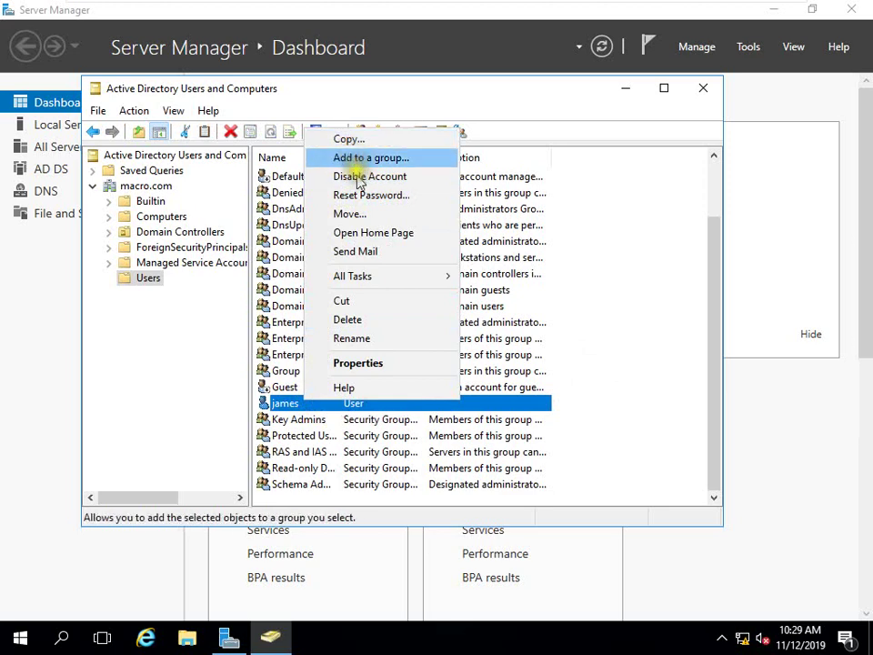
{"action": "left_click", "coordinate": [643, 397]}
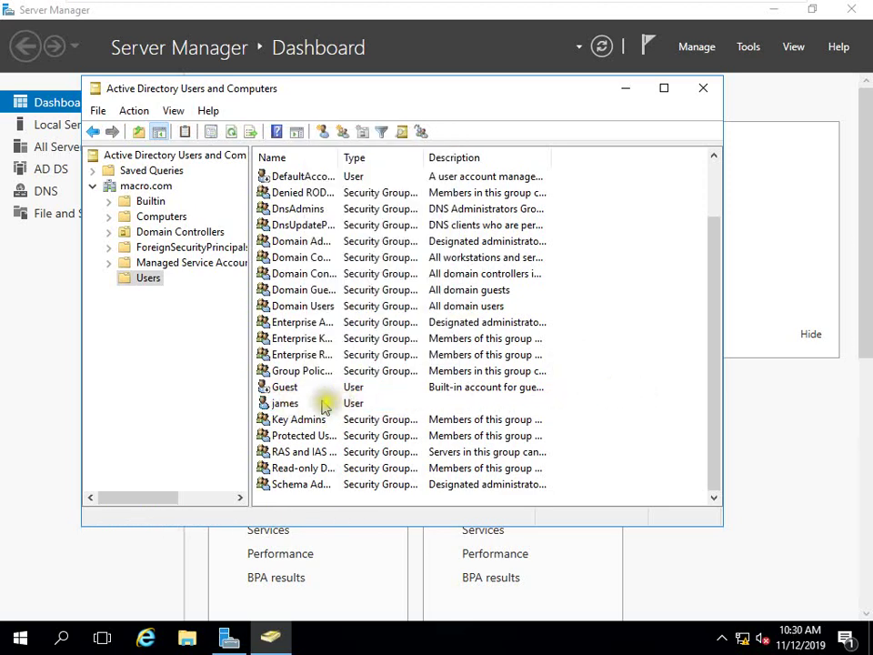
{"action": "right_click", "coordinate": [293, 406]}
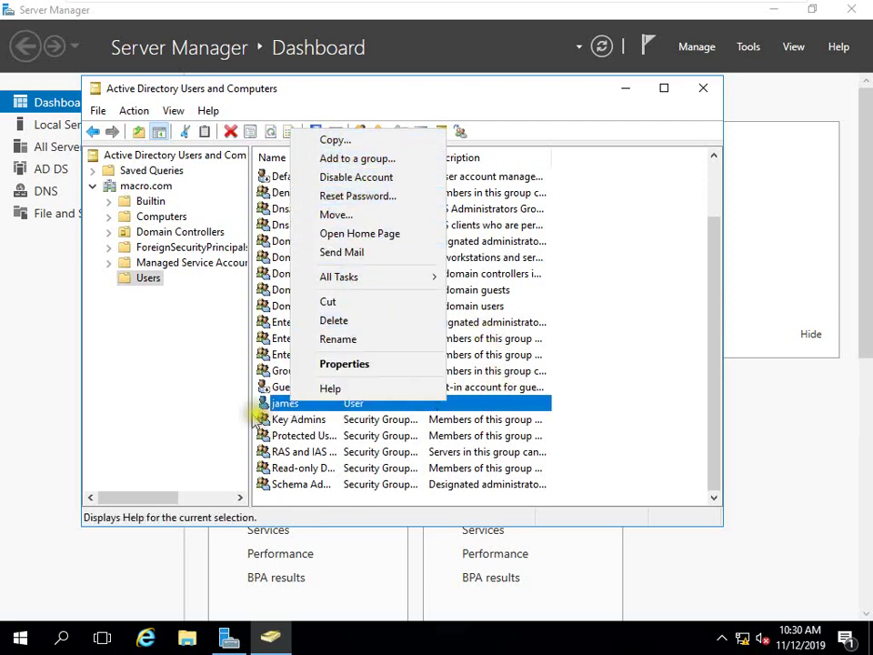
{"action": "left_click", "coordinate": [774, 460]}
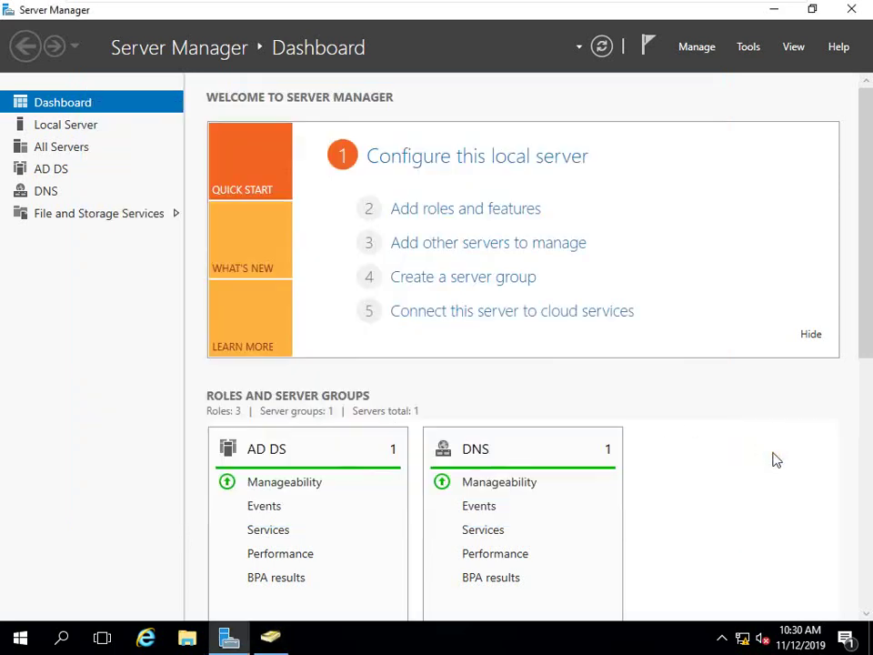
- Check the server's Ethernet0 connection details and its Internet Protocol Version 4 settings through Network and Sharing Center
{"action": "right_click", "coordinate": [743, 640]}
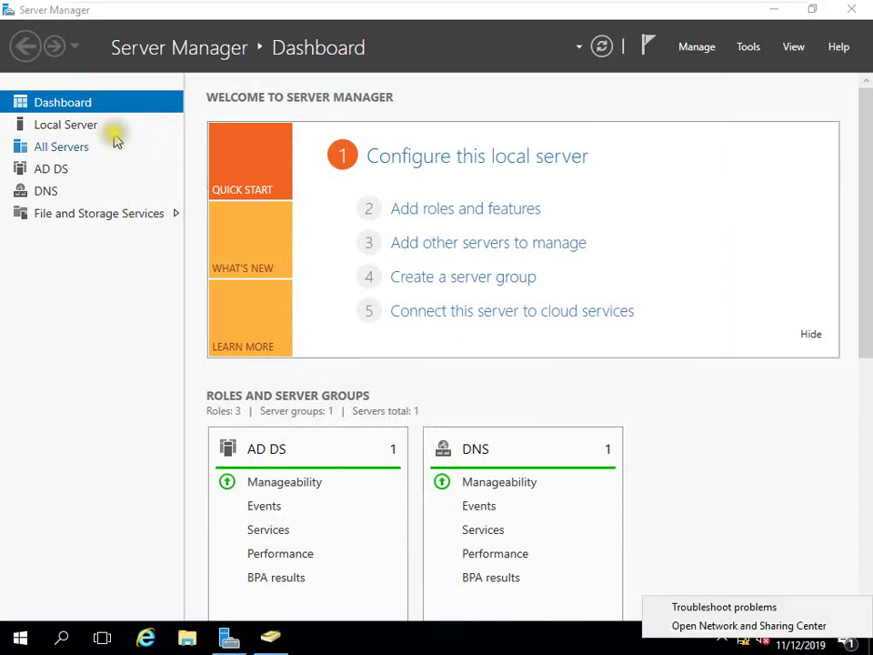
{"action": "left_click", "coordinate": [730, 626]}
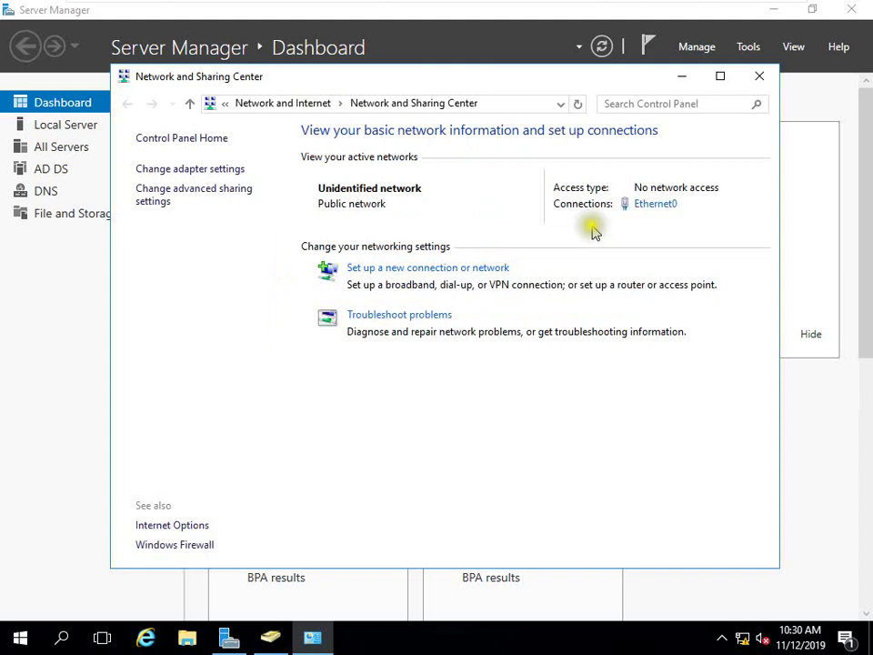
{"action": "left_click", "coordinate": [661, 206]}
{"action": "left_click", "coordinate": [356, 307]}
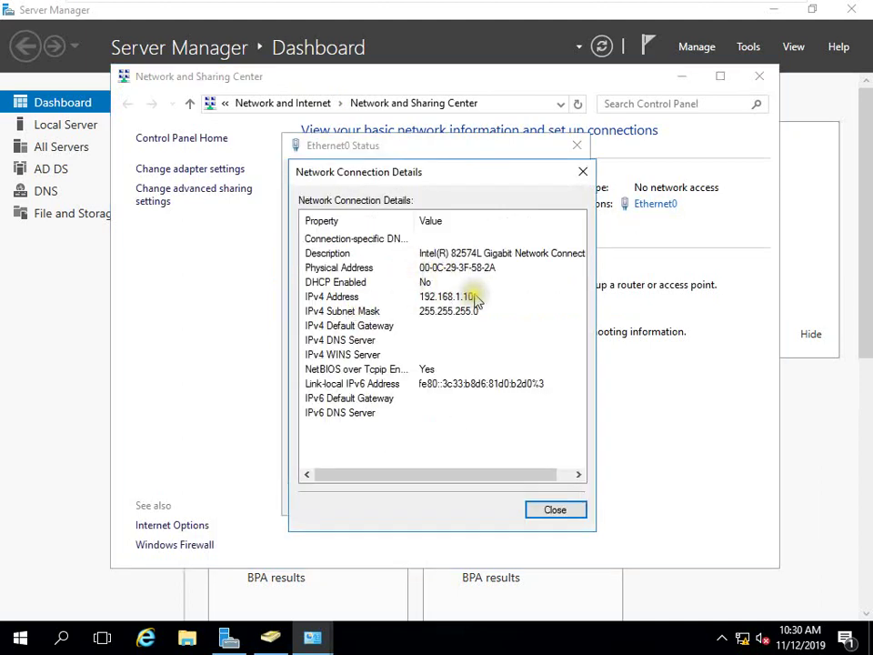
{"action": "left_click", "coordinate": [550, 510]}
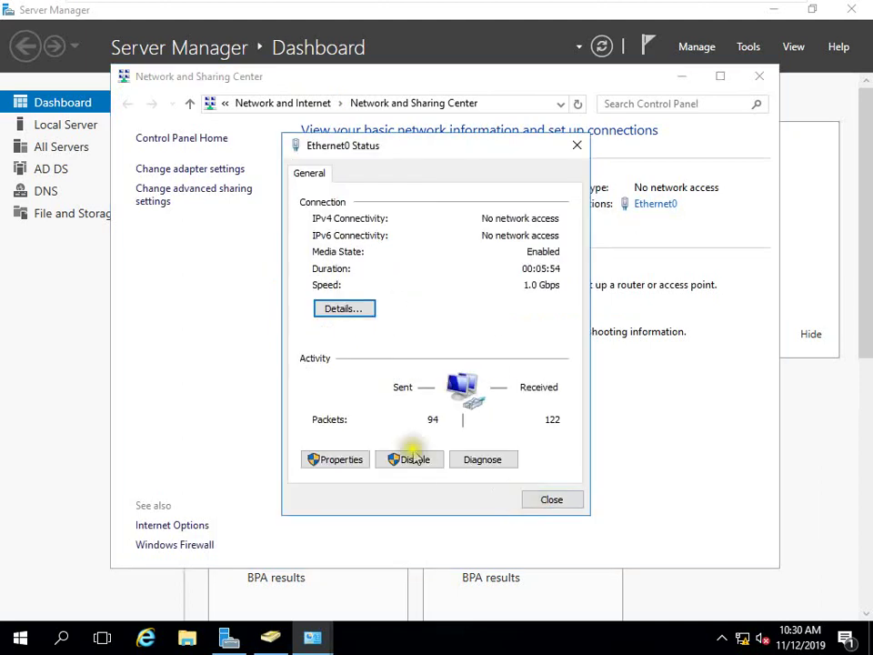
{"action": "left_click", "coordinate": [338, 458]}
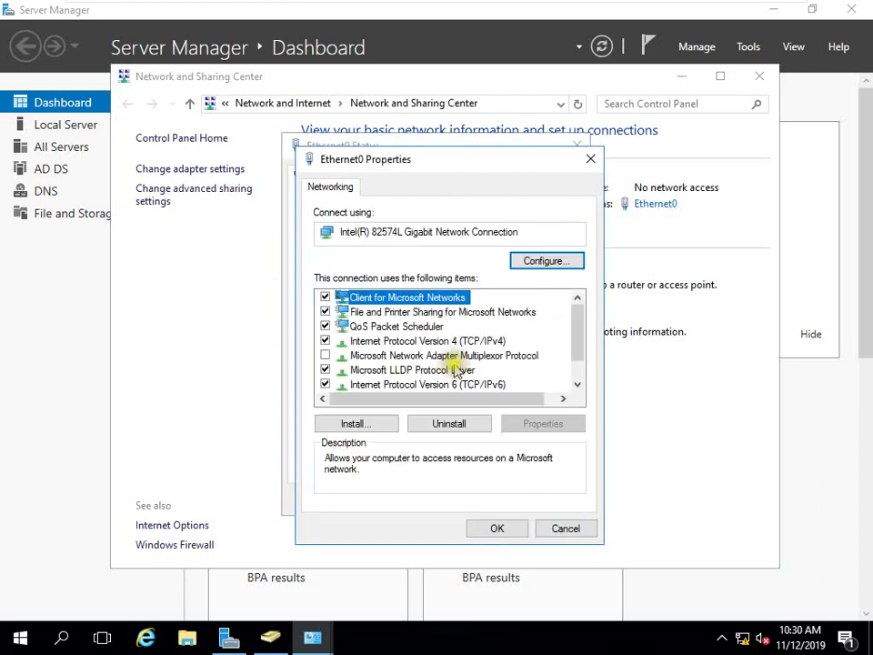
{"action": "double_click", "coordinate": [467, 342]}
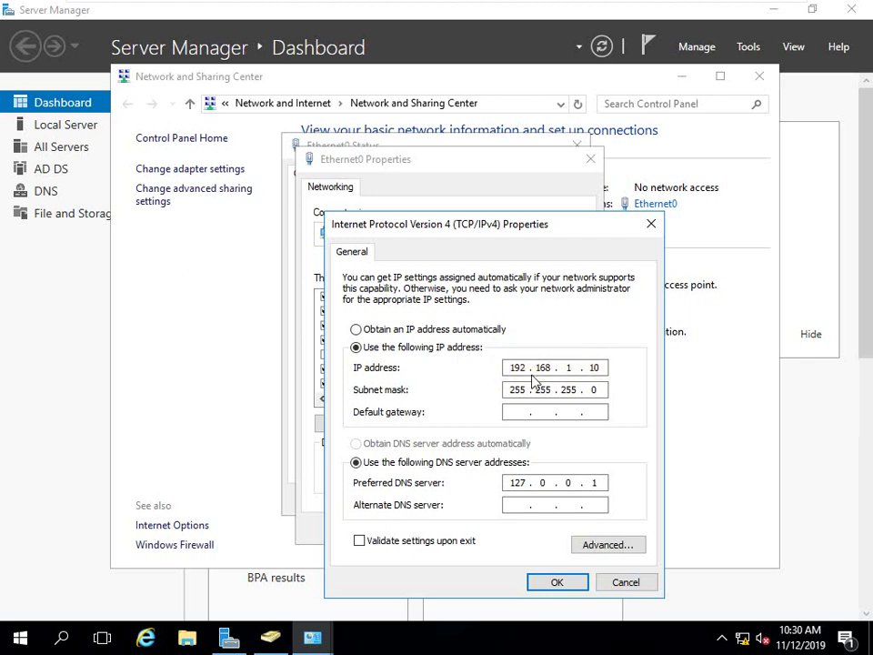
- Exit full screen on W Server 2016 and view the Local Server properties in Server Manager
{"action": "mouse_move", "coordinate": [459, 6]}
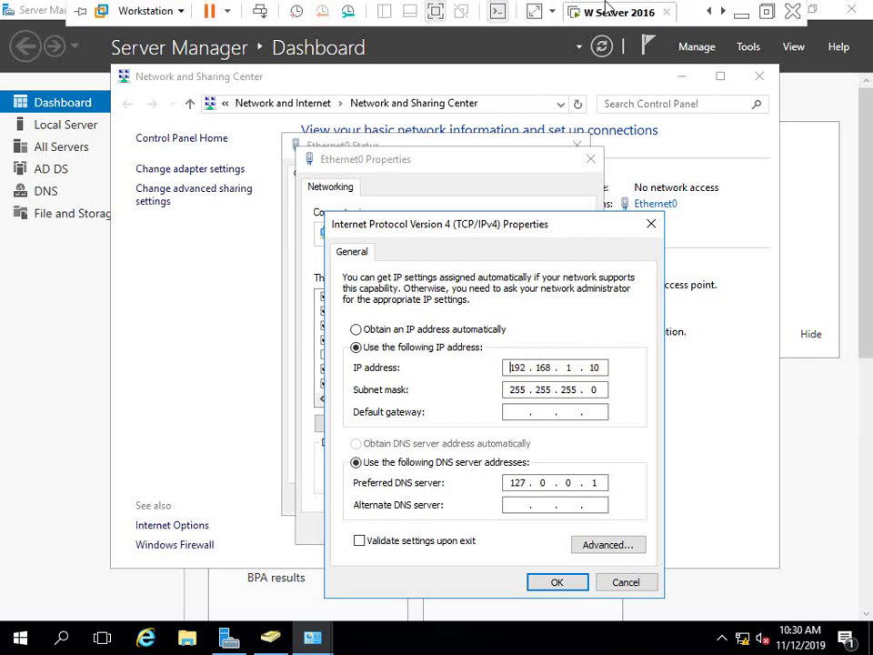
{"action": "left_click", "coordinate": [435, 11]}
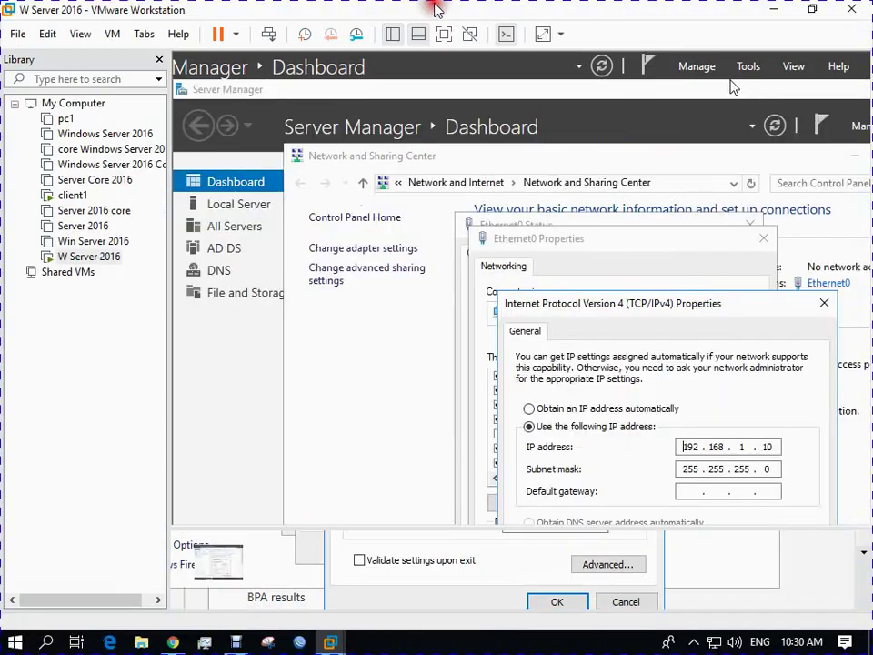
{"action": "left_click", "coordinate": [230, 229]}
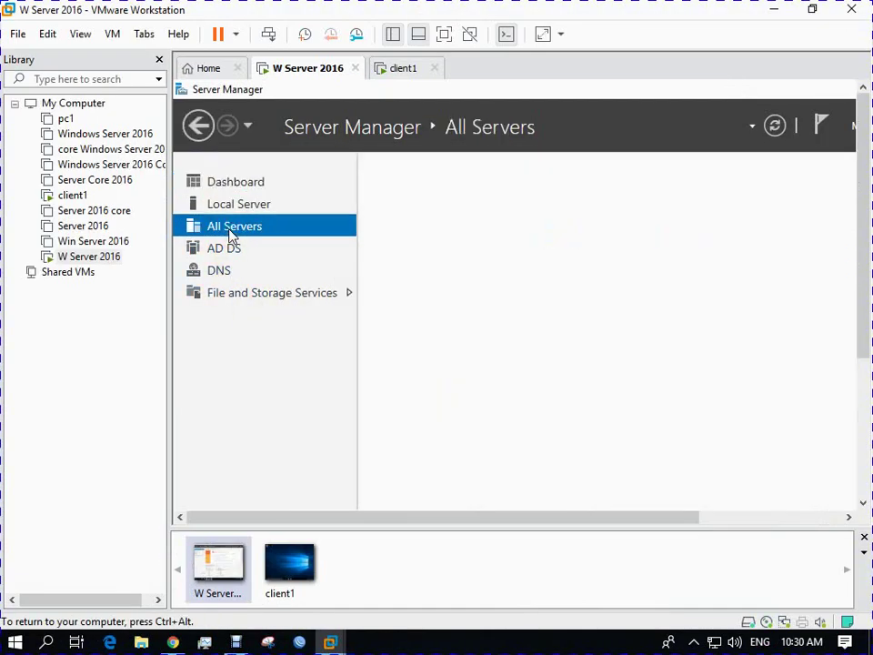
{"action": "left_click", "coordinate": [241, 206]}
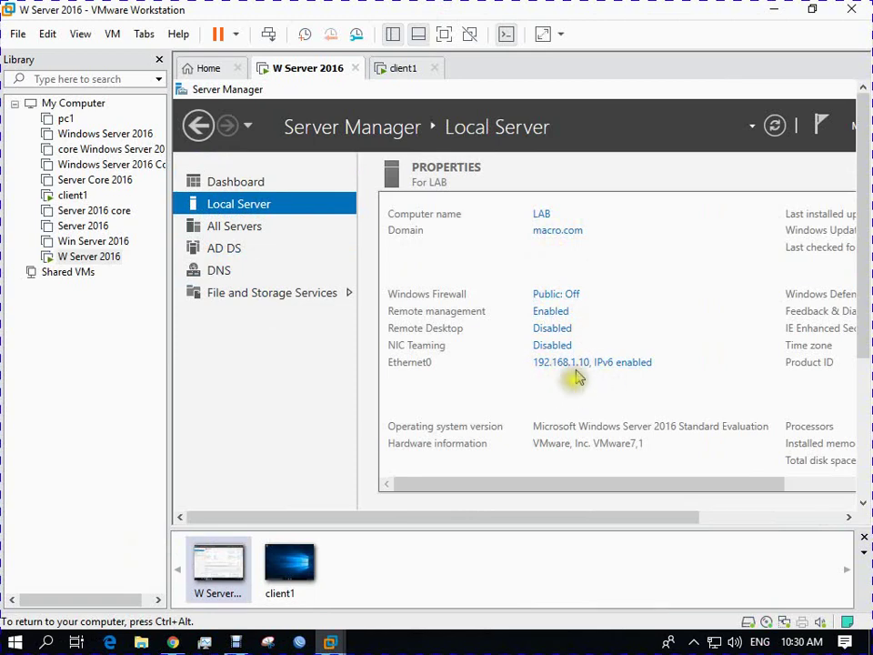
- Switch to the client1 virtual machine in full screen and open its Network and Sharing Center
{"action": "left_click", "coordinate": [403, 69]}
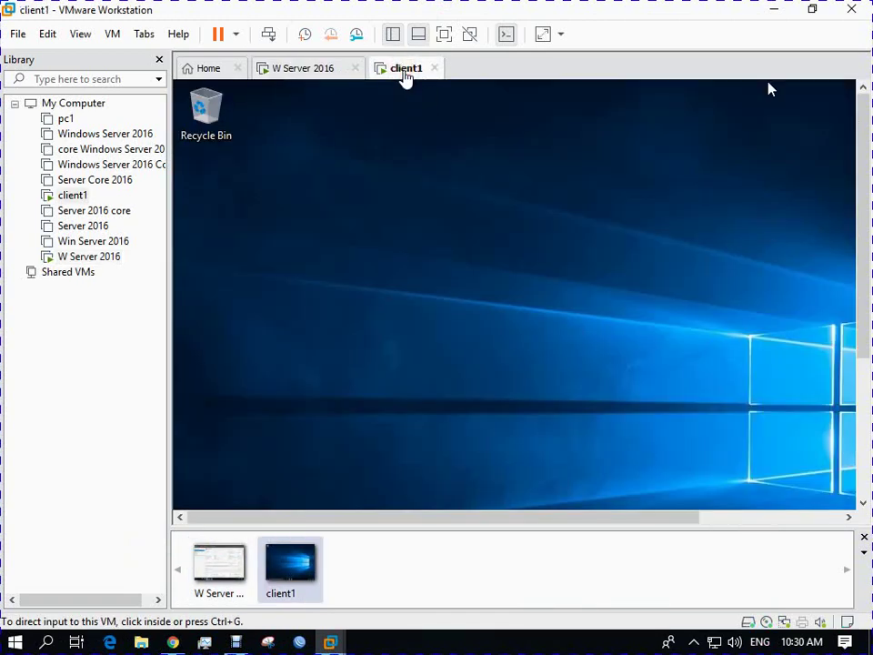
{"action": "left_click", "coordinate": [444, 34]}
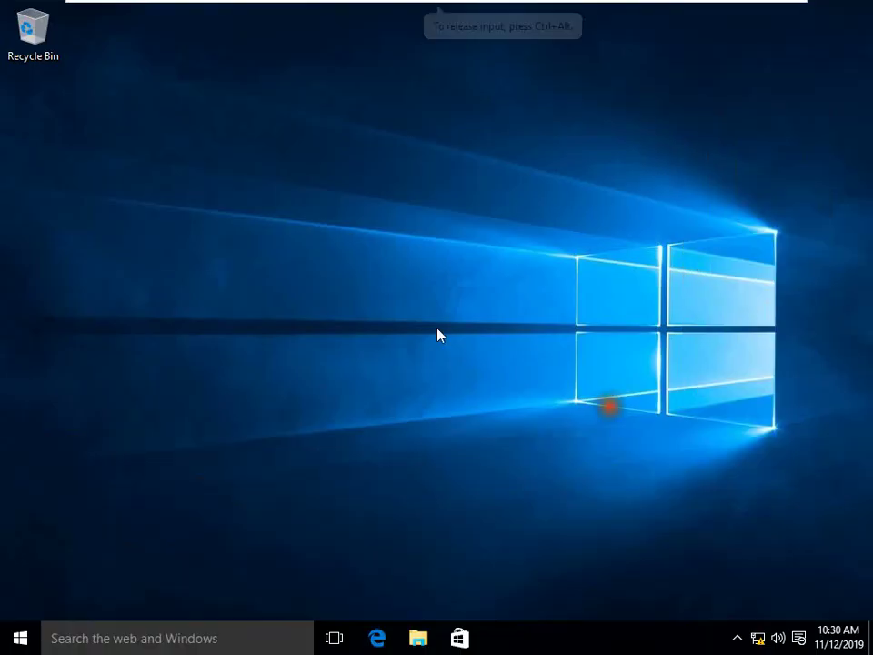
{"action": "right_click", "coordinate": [756, 635]}
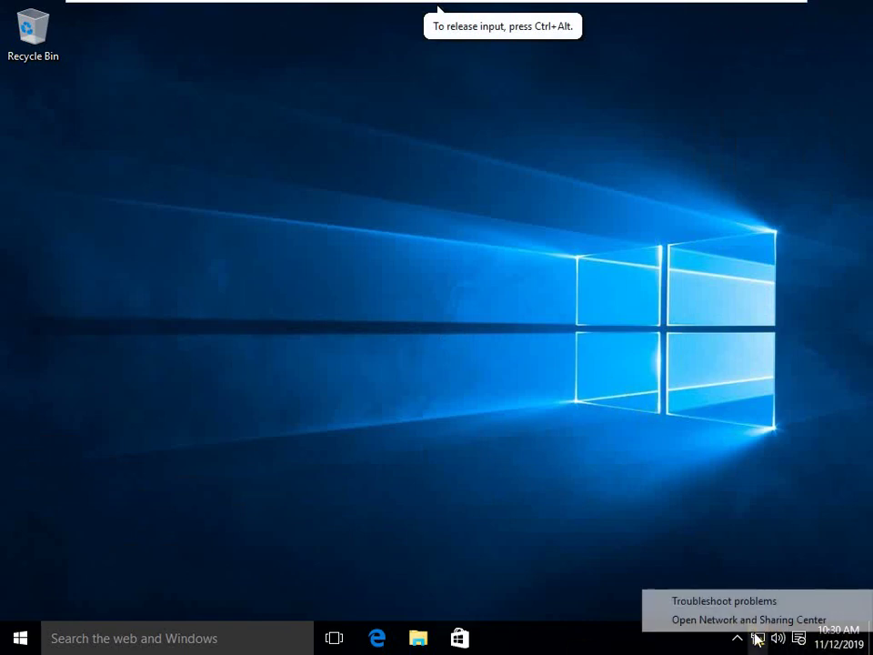
{"action": "left_click", "coordinate": [753, 620]}
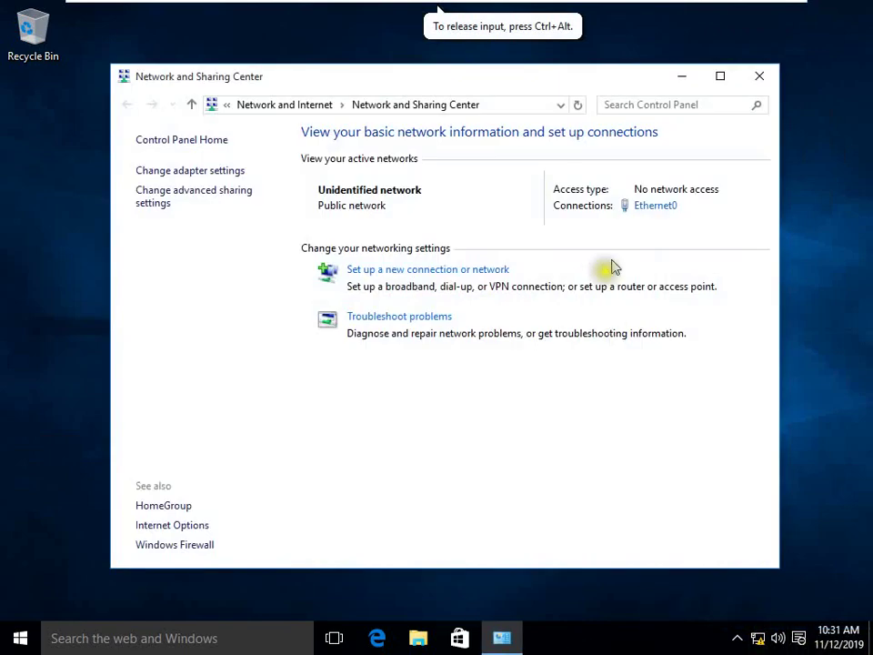
- Give client1's Ethernet0 the static IPv4 address 192.168.1.20, subnet mask 255.255.255.0 and preferred DNS server 192.168.1.10
{"action": "left_click", "coordinate": [645, 207]}
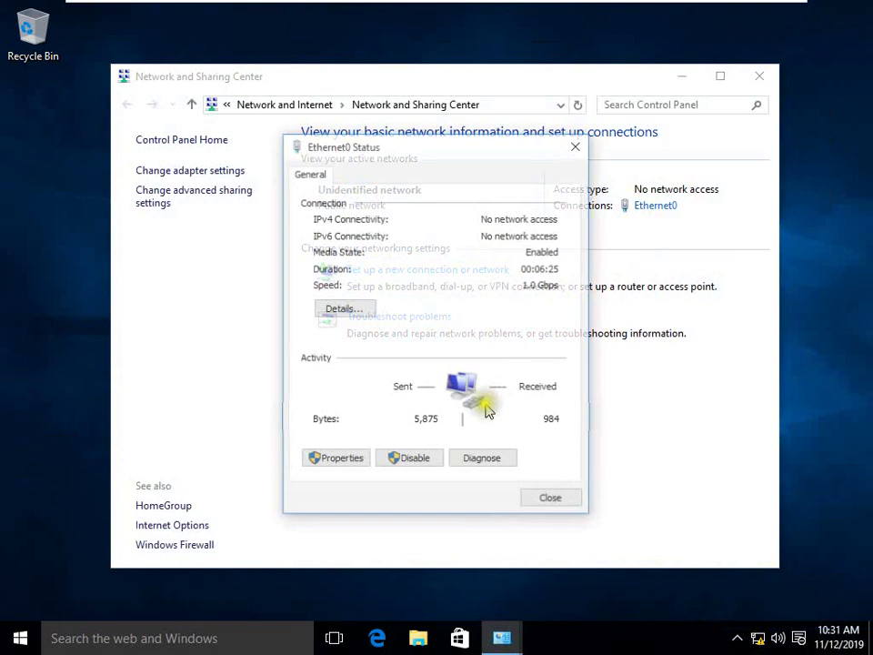
{"action": "left_click", "coordinate": [336, 461]}
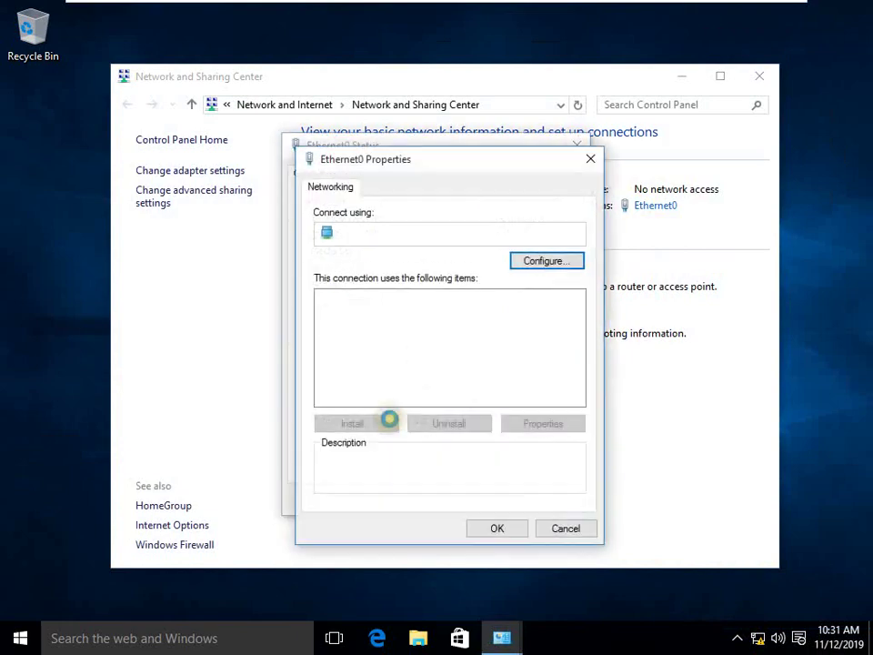
{"action": "double_click", "coordinate": [438, 340]}
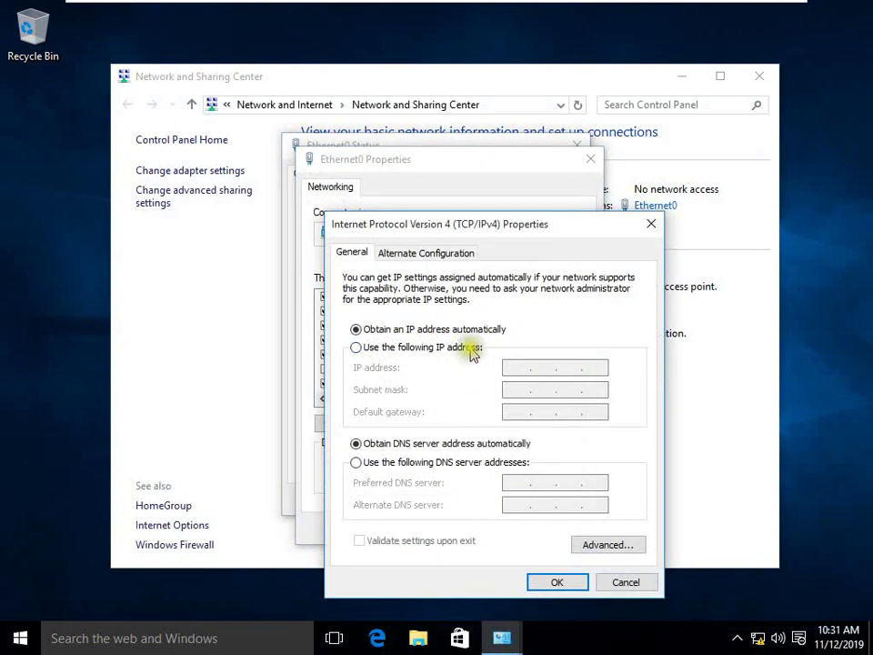
{"action": "left_click", "coordinate": [471, 348]}
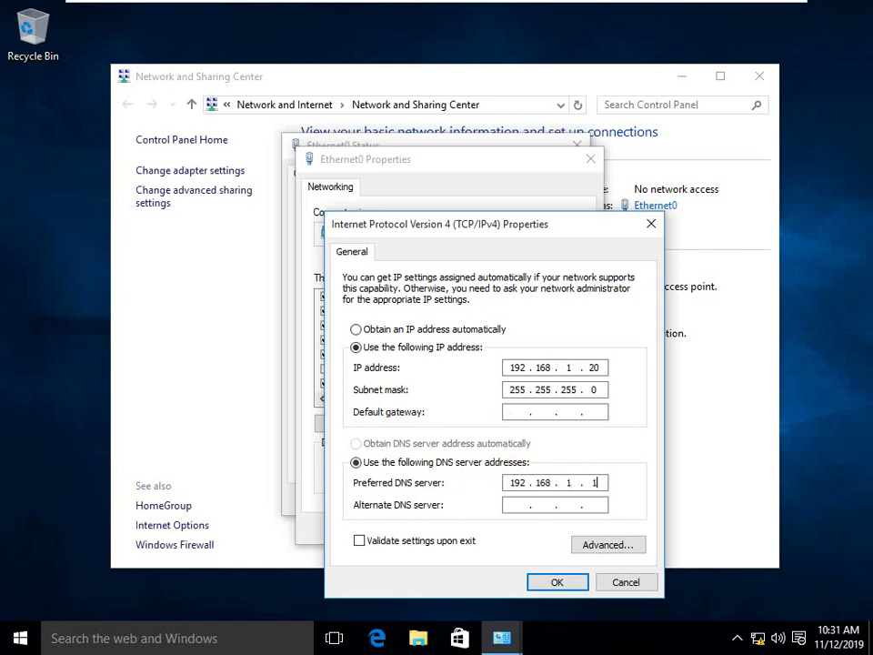
{"action": "left_click", "coordinate": [543, 585]}
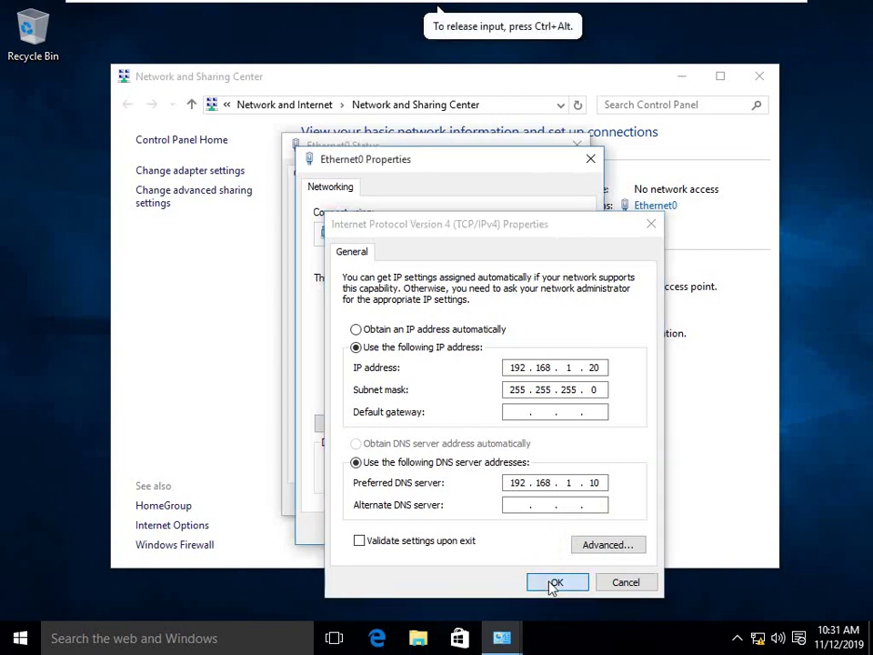
{"action": "left_click", "coordinate": [498, 526]}
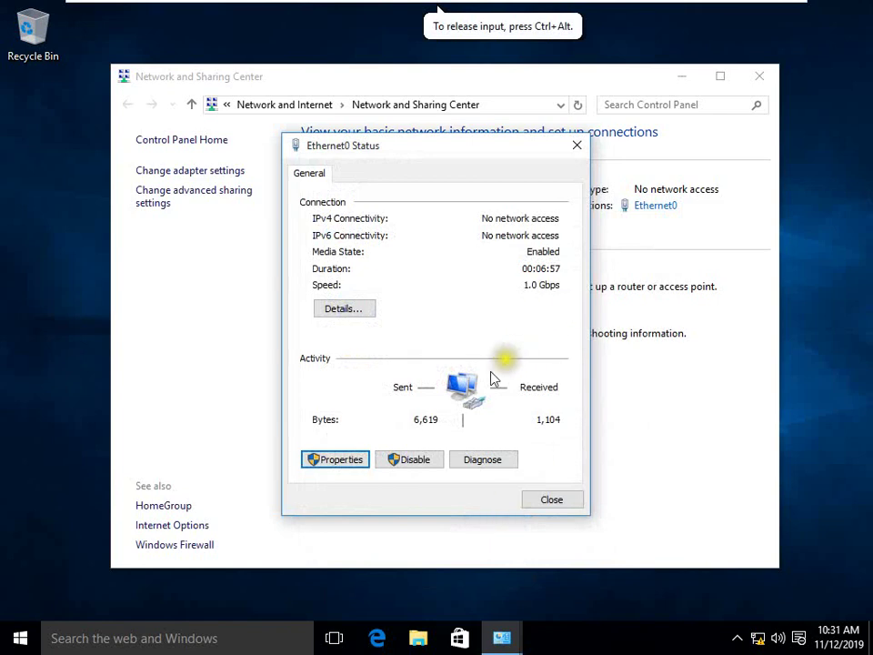
- Check client1's Ethernet0 network connection details, and close the status and Network and Sharing Center windows
{"action": "left_click", "coordinate": [355, 310]}
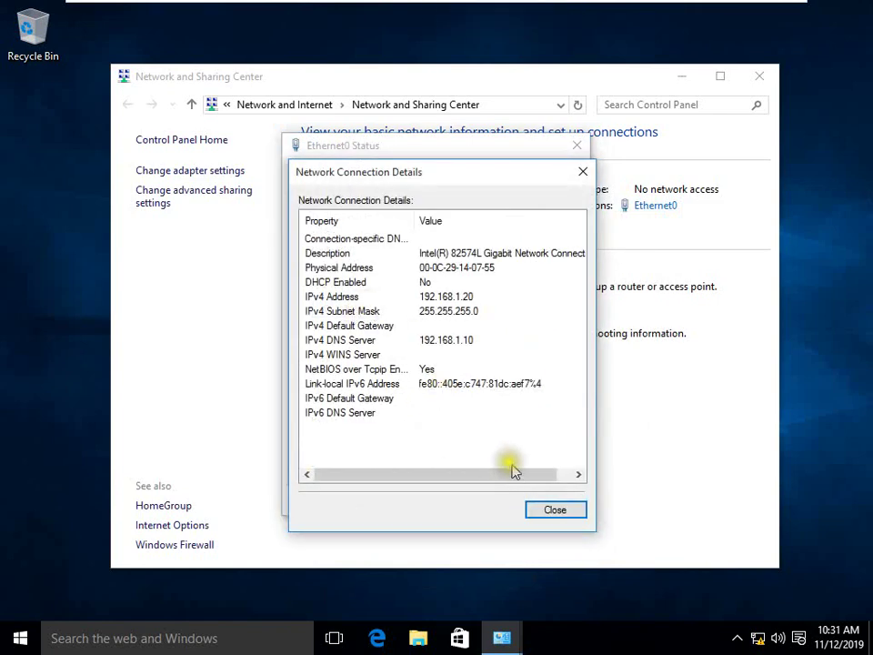
{"action": "left_click", "coordinate": [547, 511]}
{"action": "left_click", "coordinate": [544, 502]}
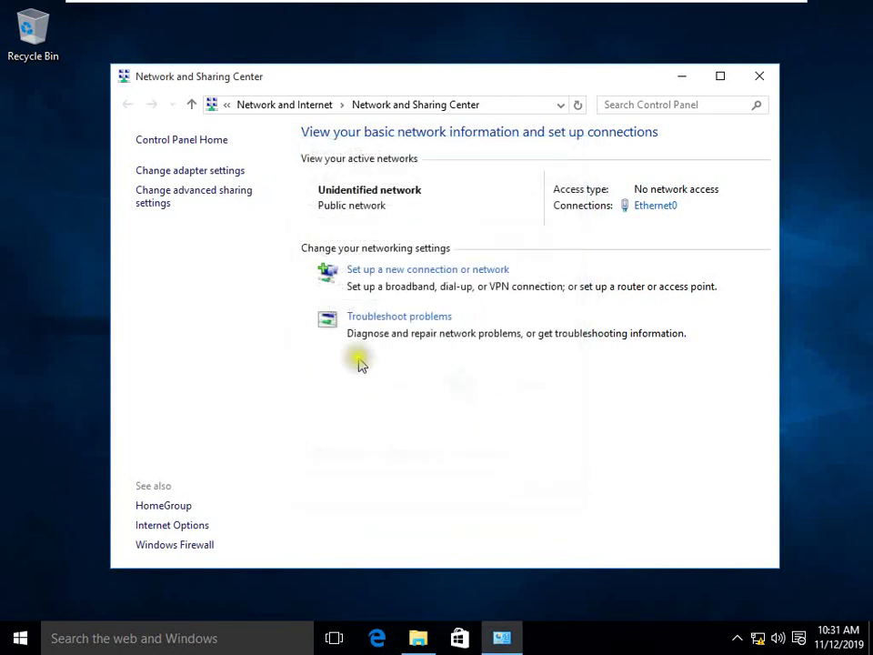
{"action": "left_click", "coordinate": [757, 78]}
- Search for firewall on client1 and turn off Windows Firewall for both private and public networks
{"action": "left_click", "coordinate": [205, 649]}
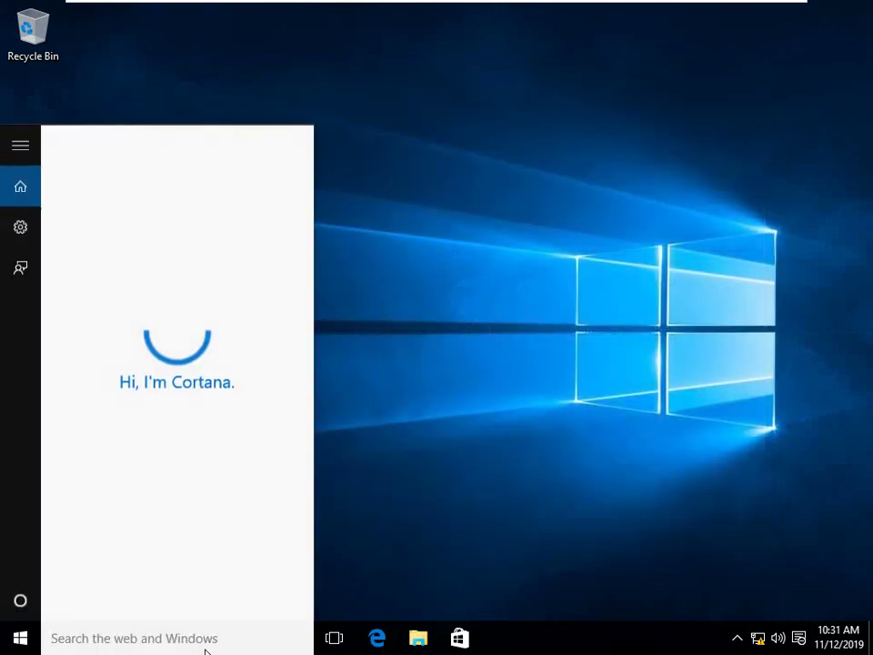
{"action": "type", "text": "firewall"}
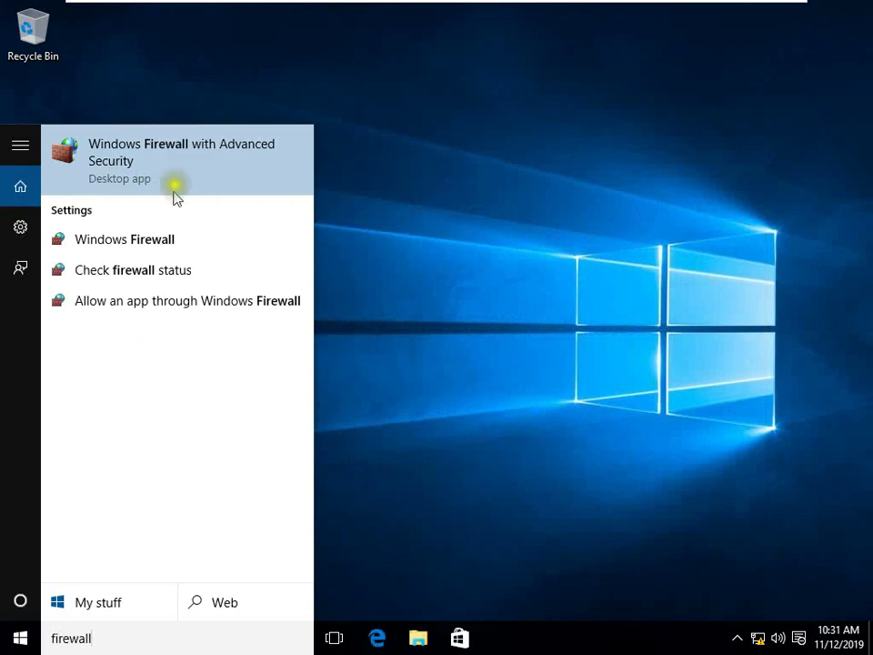
{"action": "left_click", "coordinate": [161, 241]}
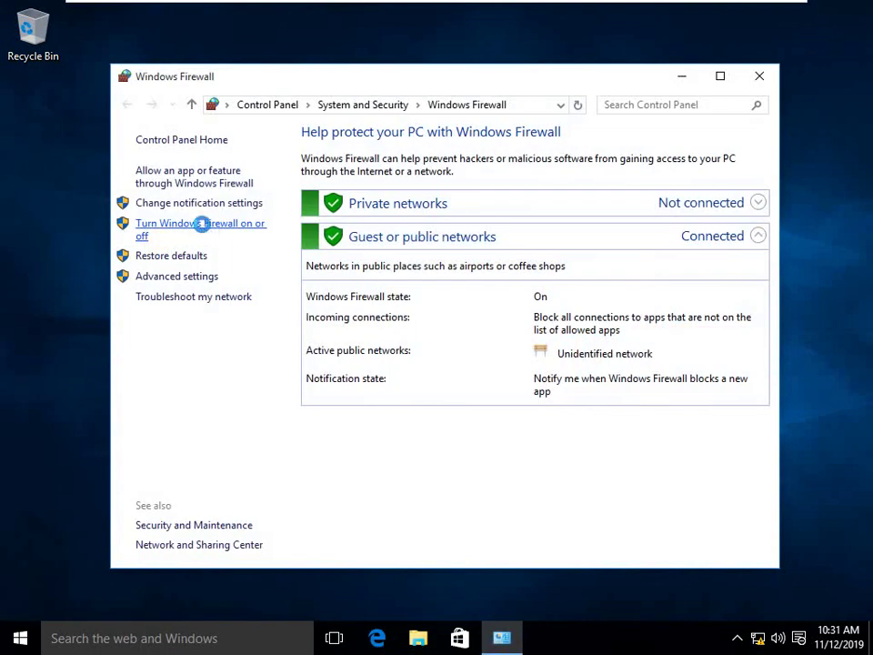
{"action": "left_click", "coordinate": [201, 222]}
{"action": "left_click", "coordinate": [314, 263]}
{"action": "left_click", "coordinate": [306, 364]}
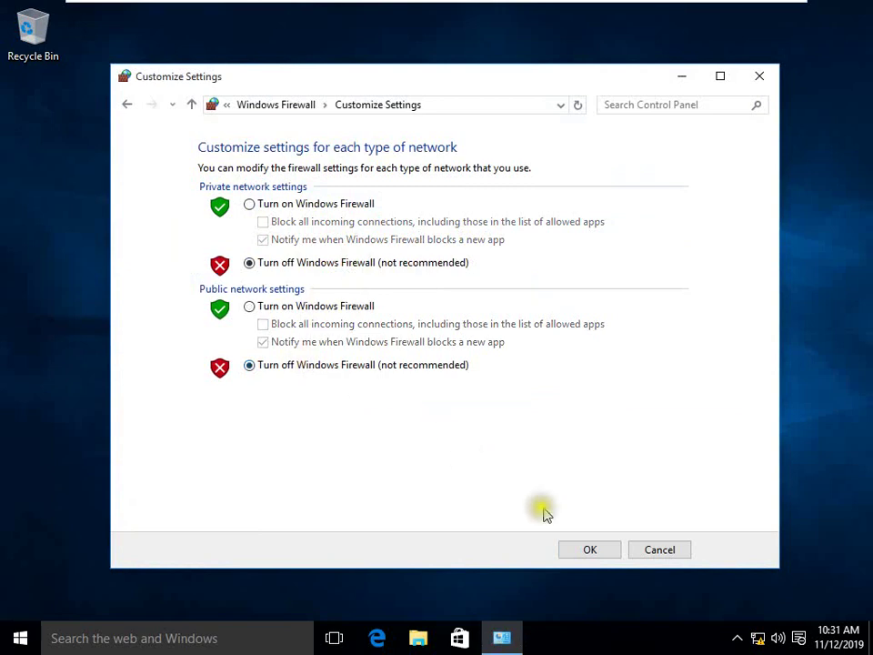
{"action": "left_click", "coordinate": [569, 550]}
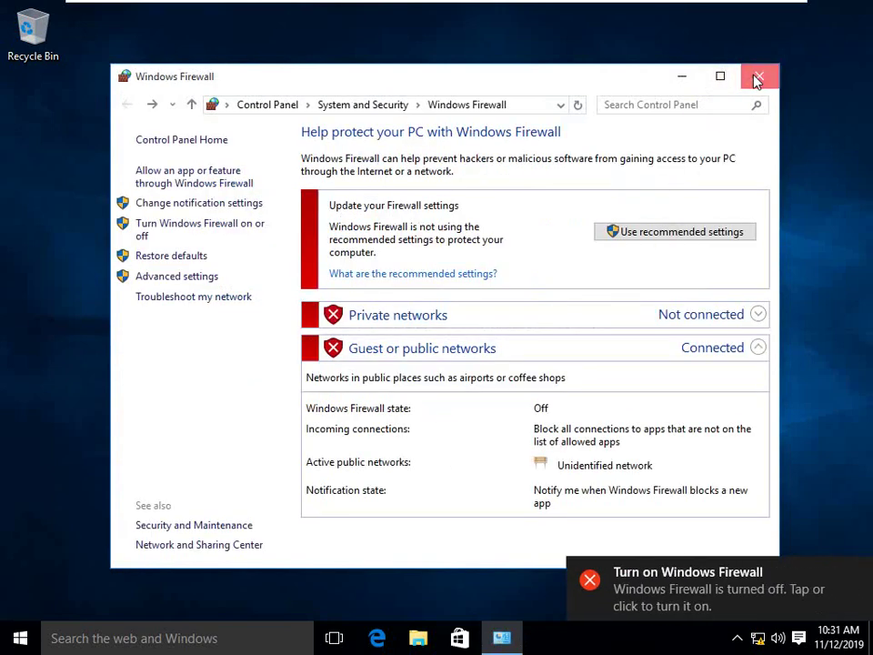
{"action": "left_click", "coordinate": [757, 78]}
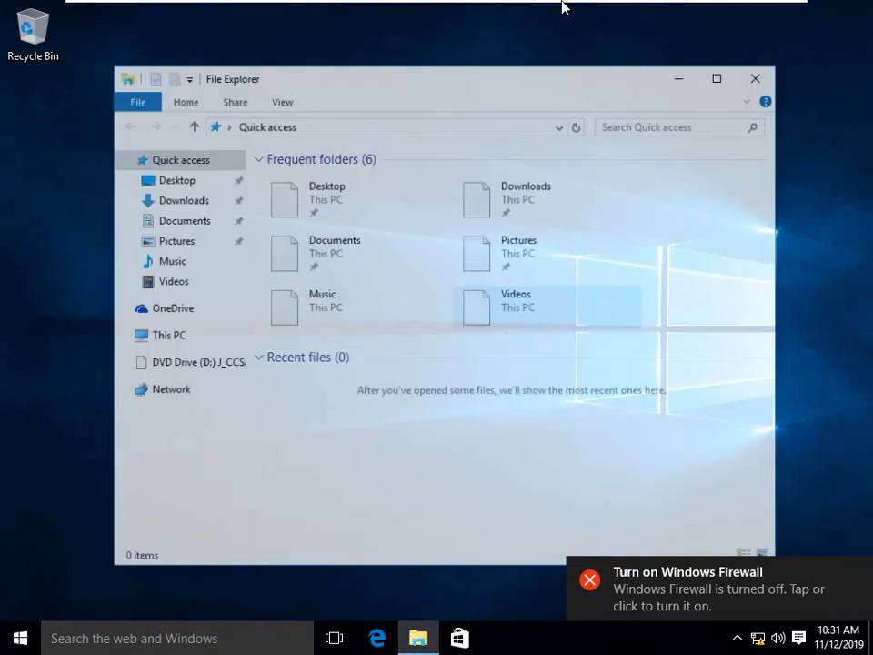
{"action": "mouse_move", "coordinate": [565, 6]}
{"action": "left_click", "coordinate": [437, 11]}
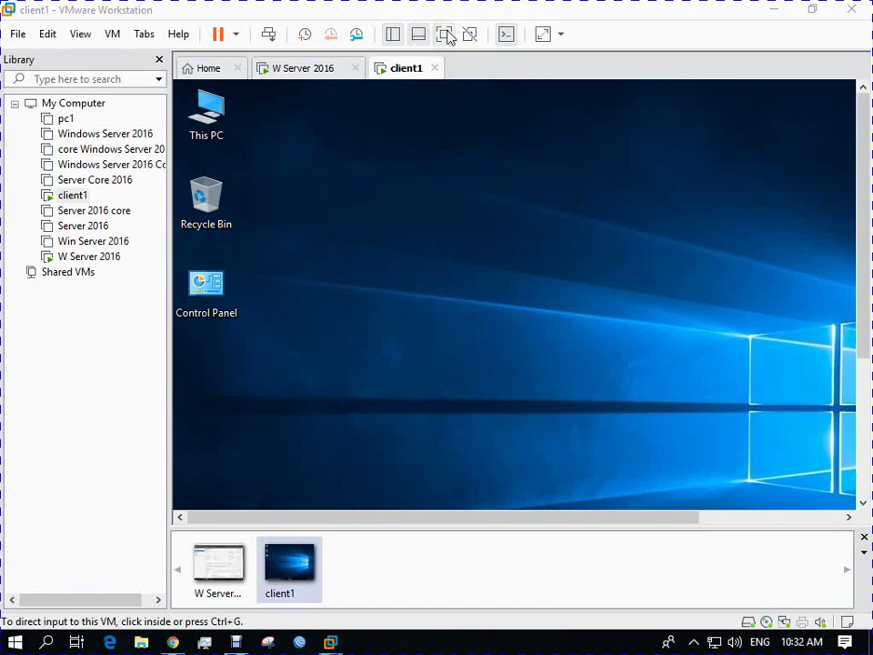
{"action": "left_click", "coordinate": [445, 36]}
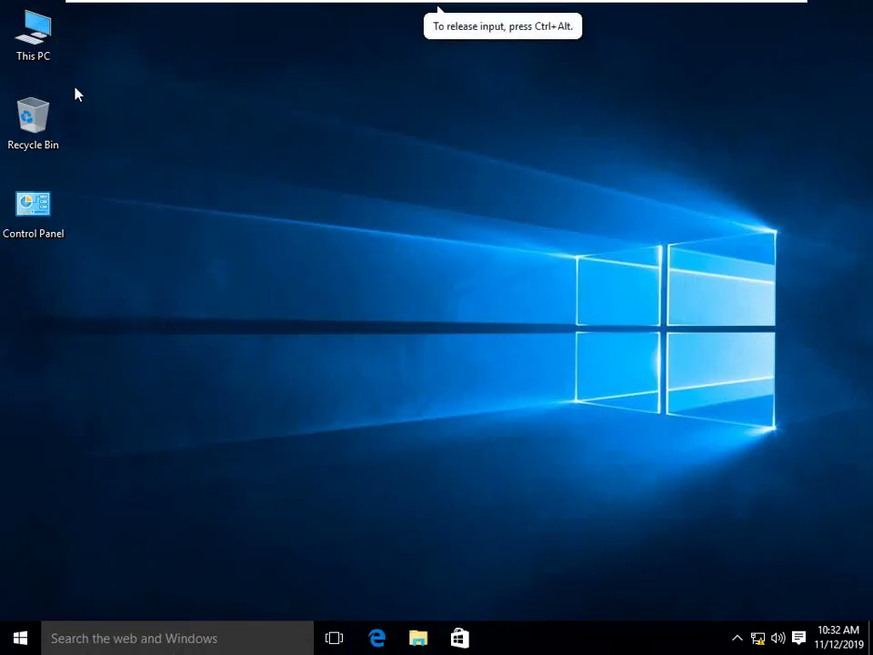
{"action": "right_click", "coordinate": [37, 46]}
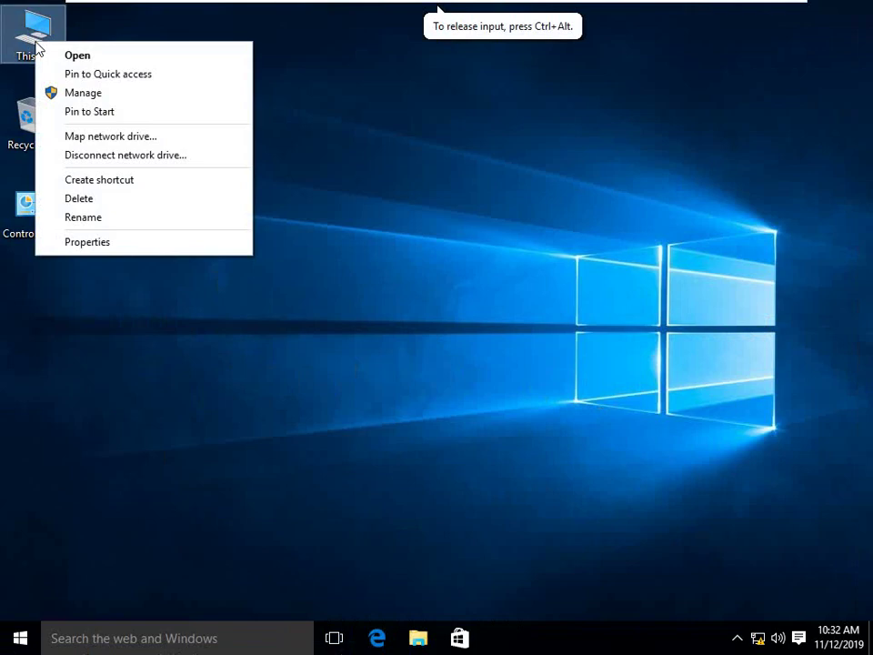
{"action": "left_click", "coordinate": [106, 241]}
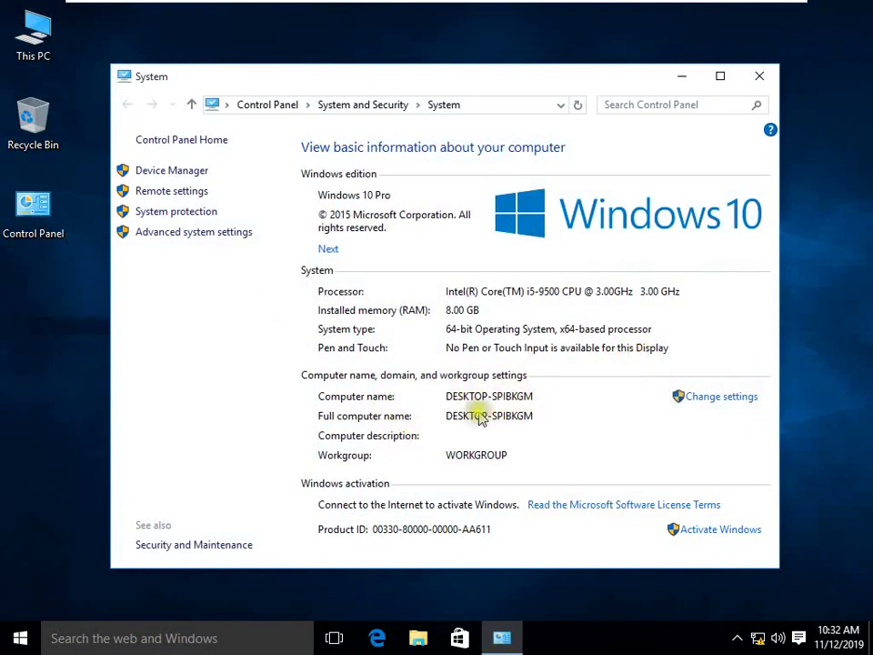
{"action": "left_click", "coordinate": [706, 401]}
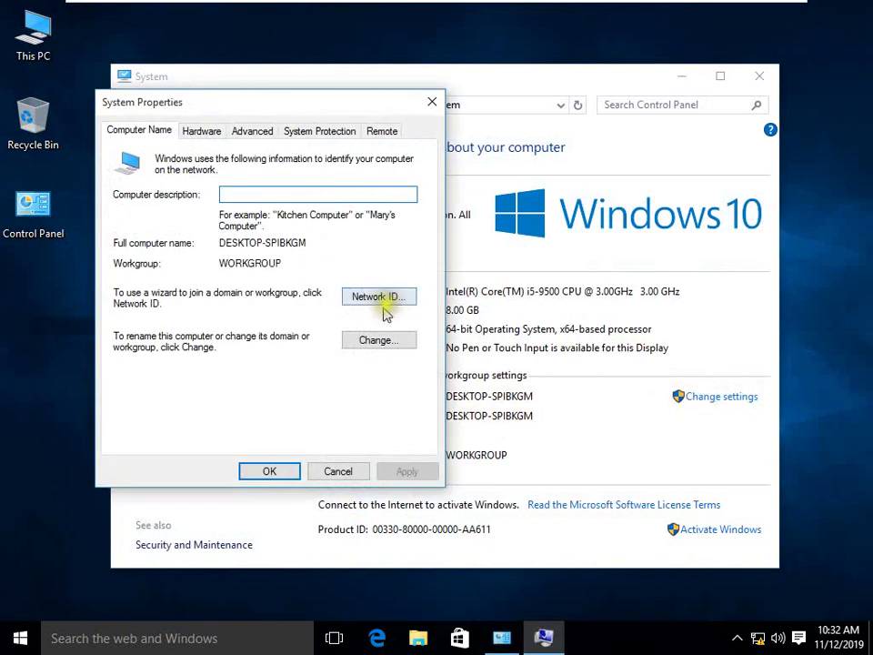
{"action": "left_click", "coordinate": [373, 342]}
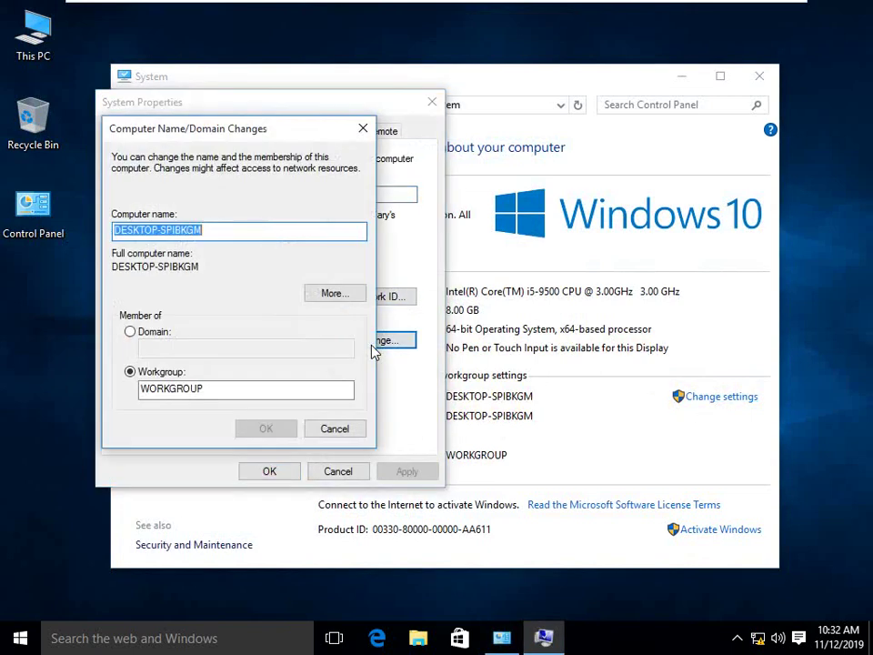
{"action": "left_click", "coordinate": [153, 333]}
{"action": "left_click", "coordinate": [156, 345]}
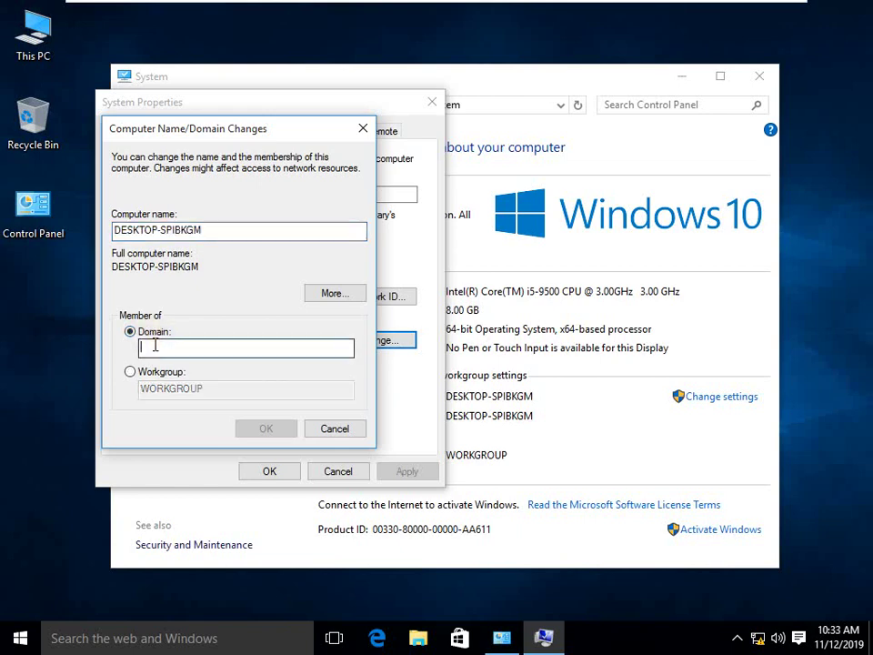
{"action": "type", "text": "macro.com"}
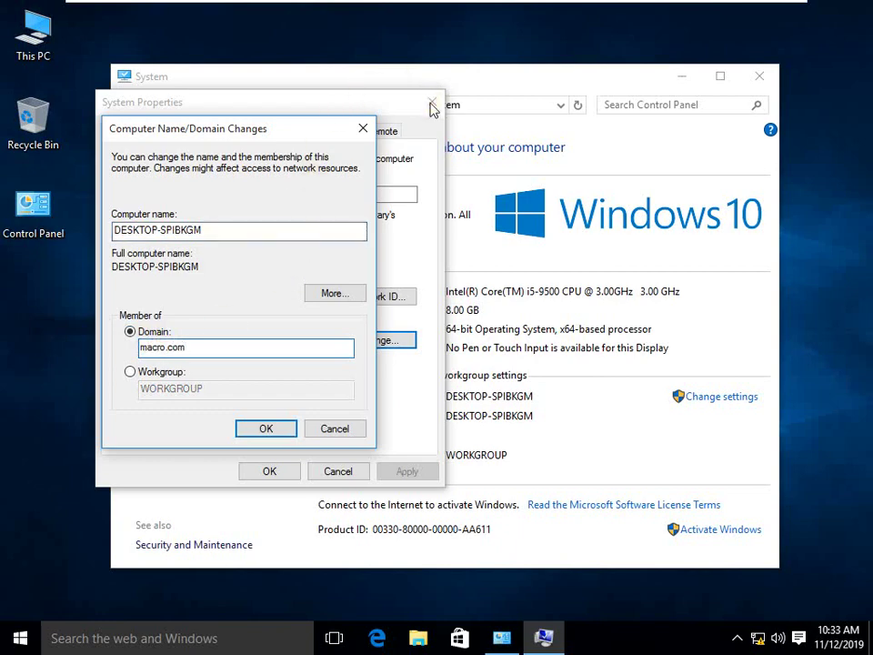
{"action": "left_click", "coordinate": [362, 128]}
{"action": "left_click", "coordinate": [432, 102]}
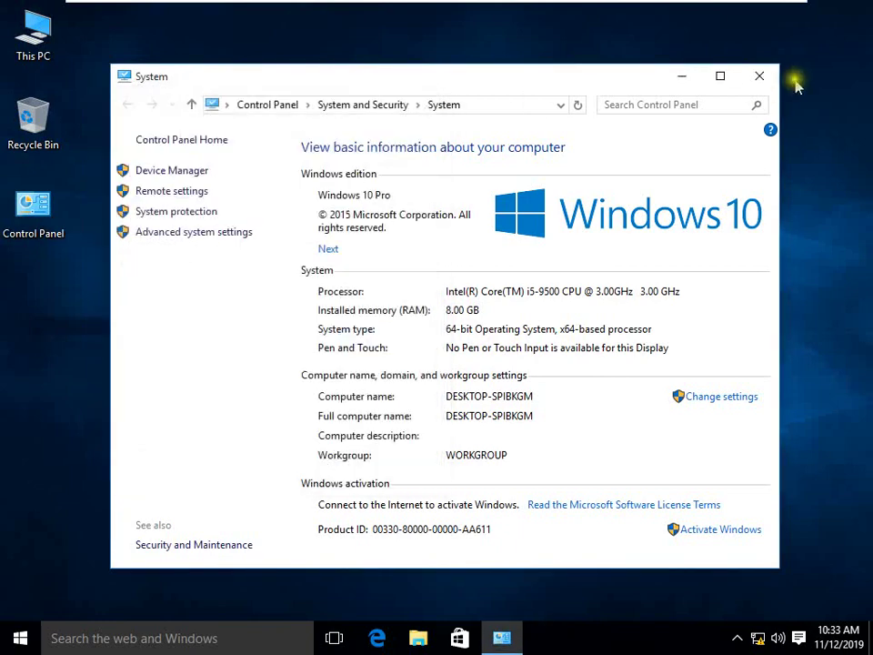
{"action": "left_click", "coordinate": [760, 77]}
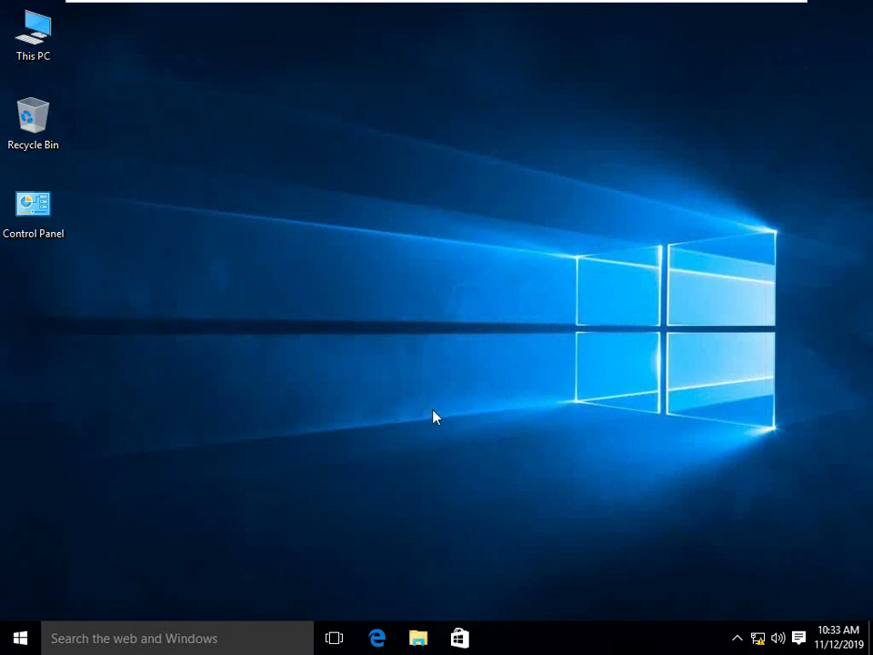
- Open a command prompt on client1 and ping the server at 192.168.1.10
{"action": "key", "text": "super+r"}
{"action": "type", "text": "c"}
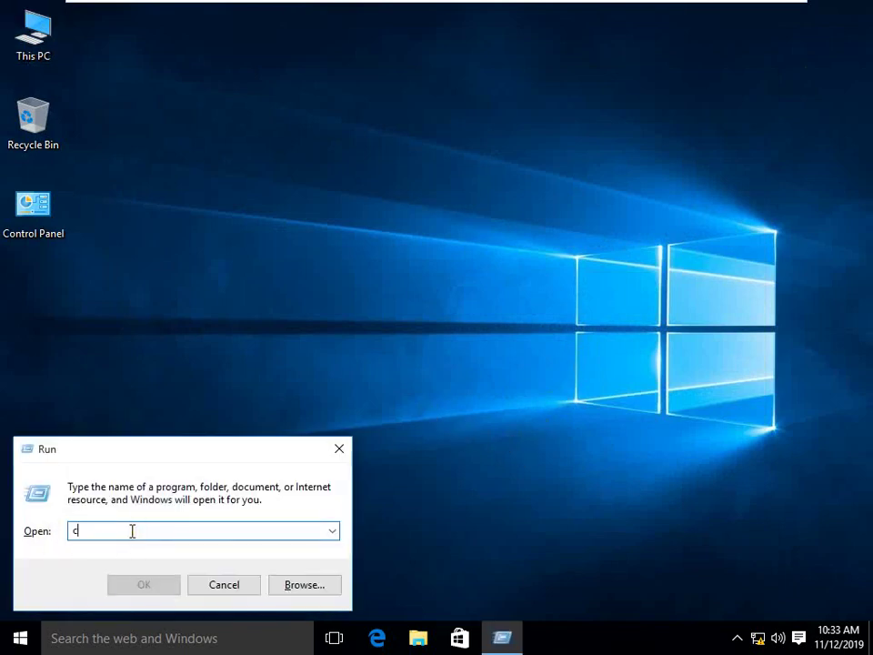
{"action": "type", "text": "md"}
{"action": "key", "text": "Return"}
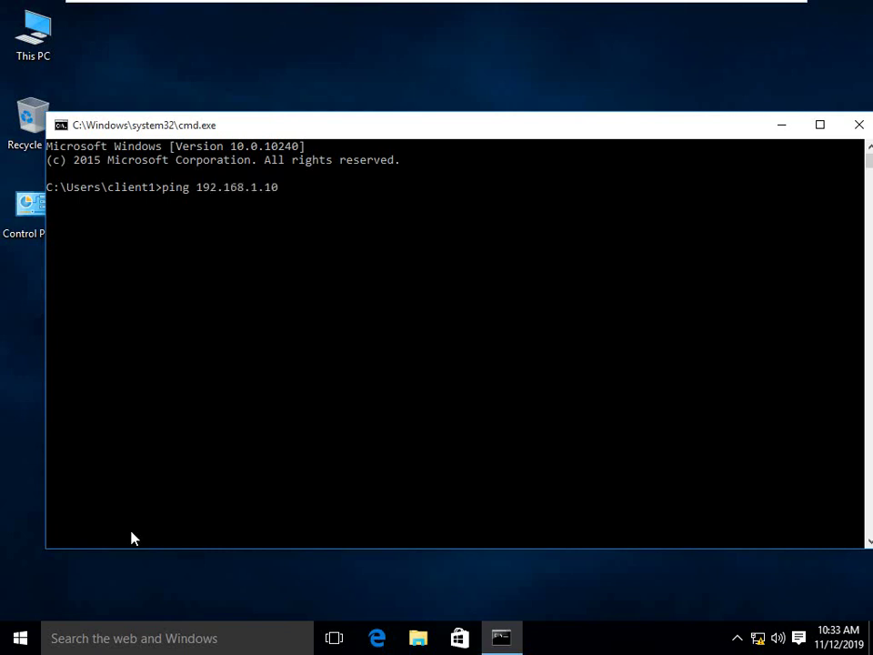
{"action": "key", "text": "Return"}
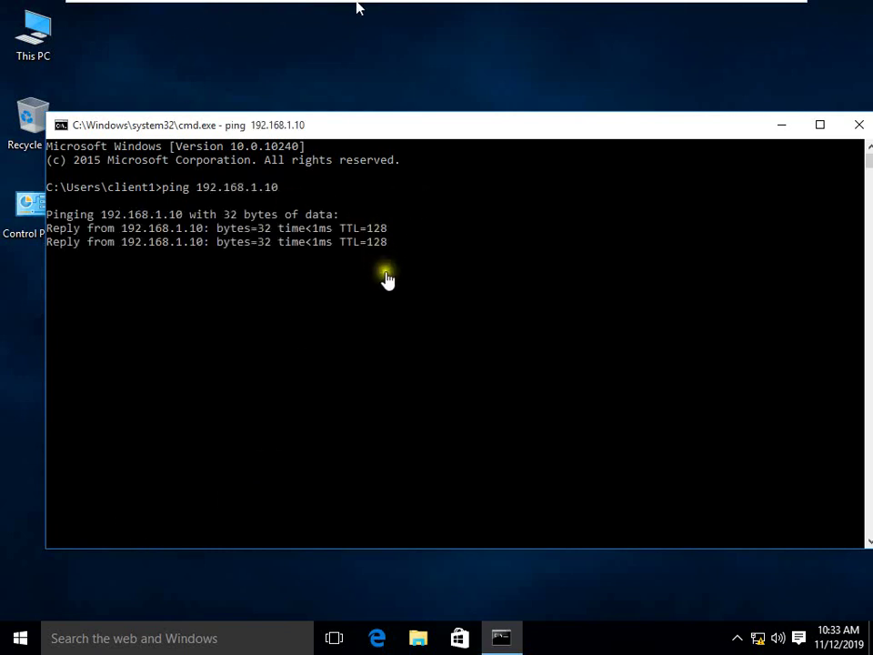
- Switch to the W Server 2016 virtual machine, open a command prompt there and ping client1 at 192.168.1.20
{"action": "left_click", "coordinate": [596, 13]}
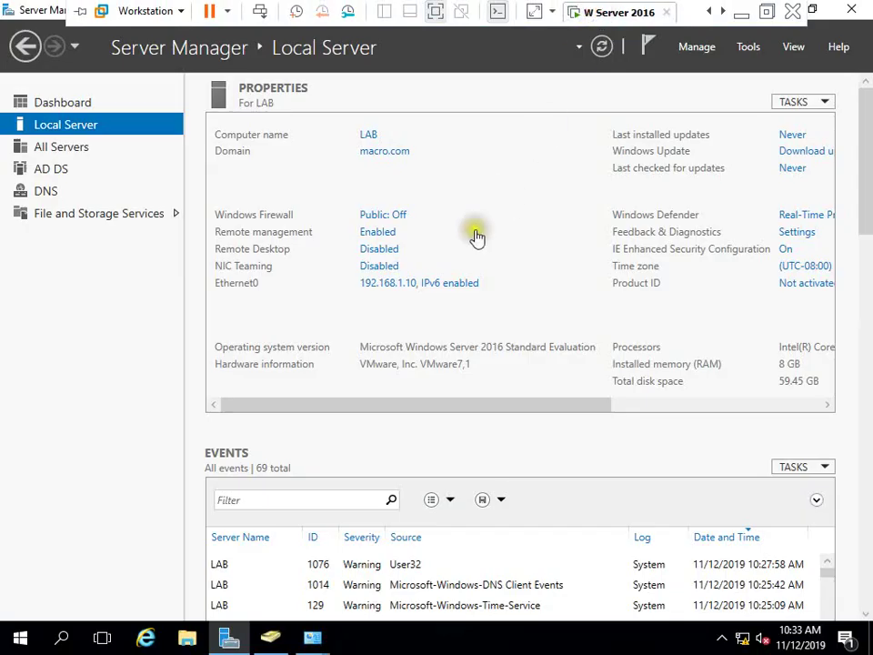
{"action": "left_click", "coordinate": [64, 637]}
{"action": "type", "text": "cmd"}
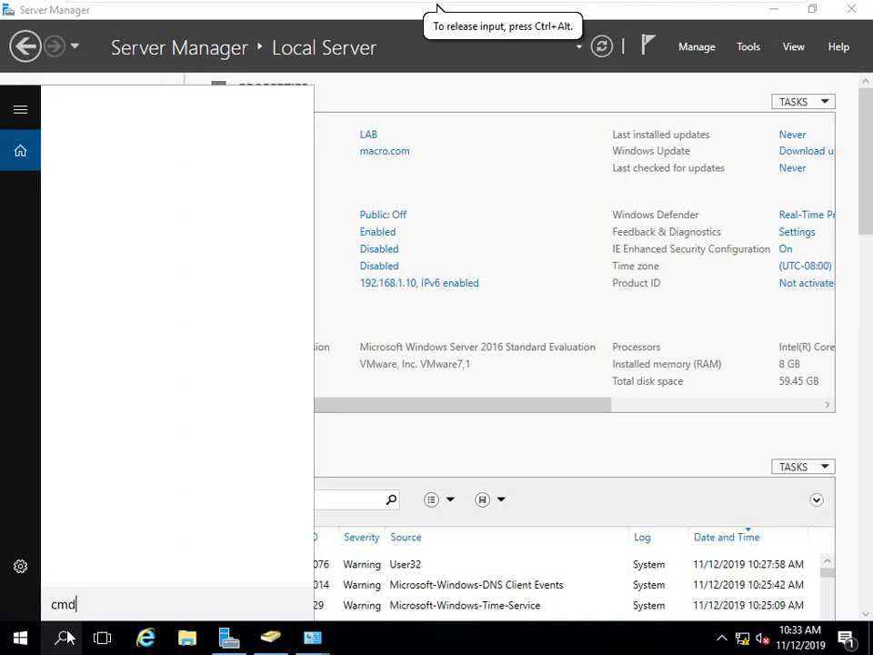
{"action": "key", "text": "Return"}
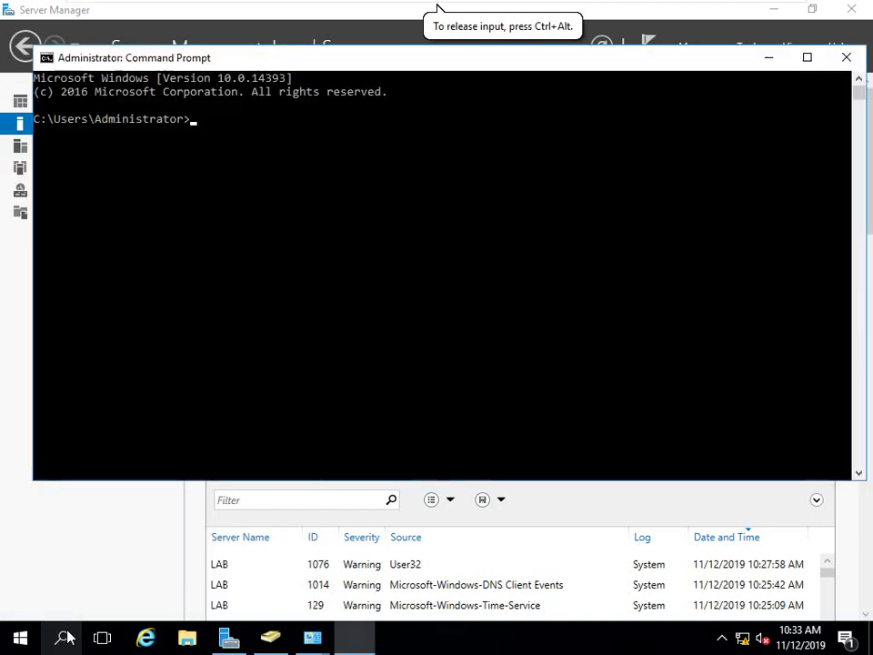
{"action": "left_click", "coordinate": [303, 300]}
{"action": "type", "text": "ping 192.168.1.20"}
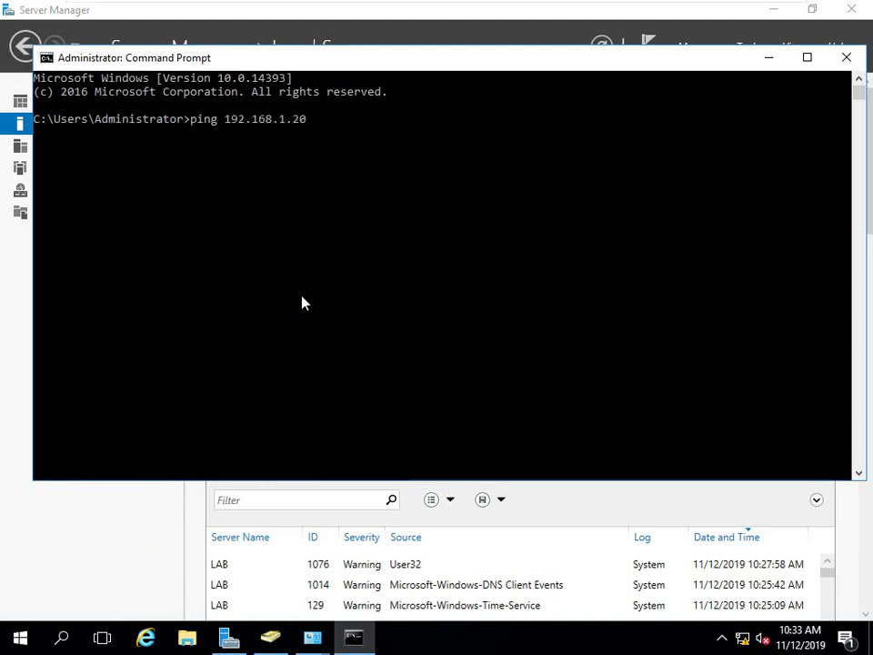
{"action": "key", "text": "Return"}
{"action": "mouse_move", "coordinate": [500, 9]}
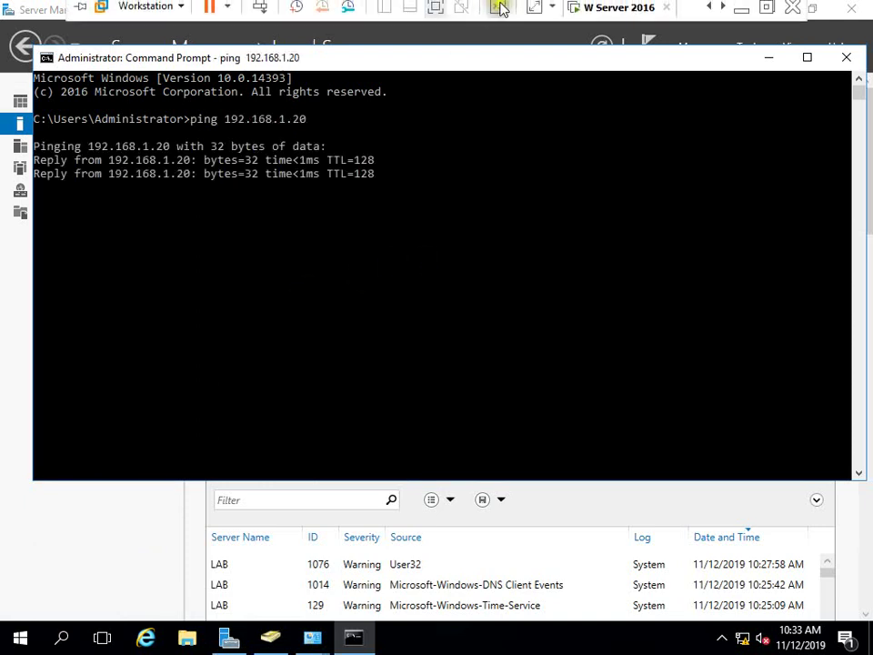
- Switch back to the client1 virtual machine and minimize its command prompt window
{"action": "left_click", "coordinate": [724, 9]}
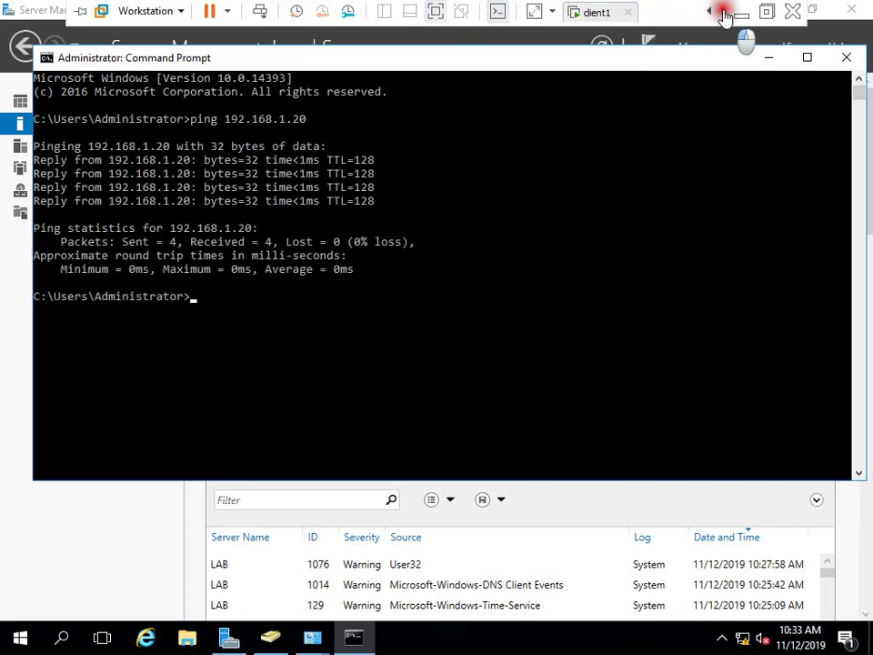
{"action": "left_click", "coordinate": [596, 12]}
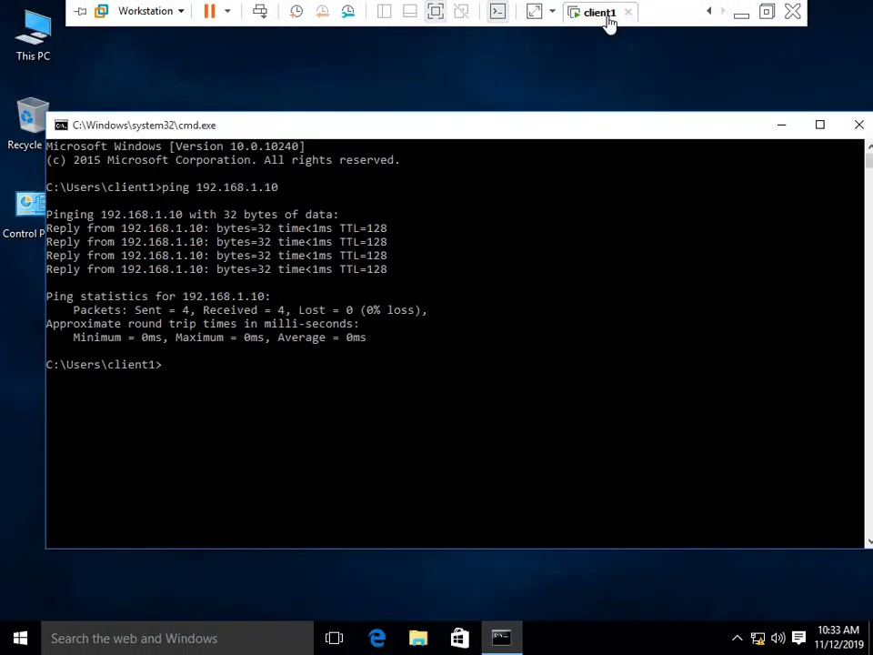
{"action": "left_click", "coordinate": [780, 126]}
- Open client1's computer name and domain settings from the system properties and set its domain membership to macro.com
{"action": "right_click", "coordinate": [37, 29]}
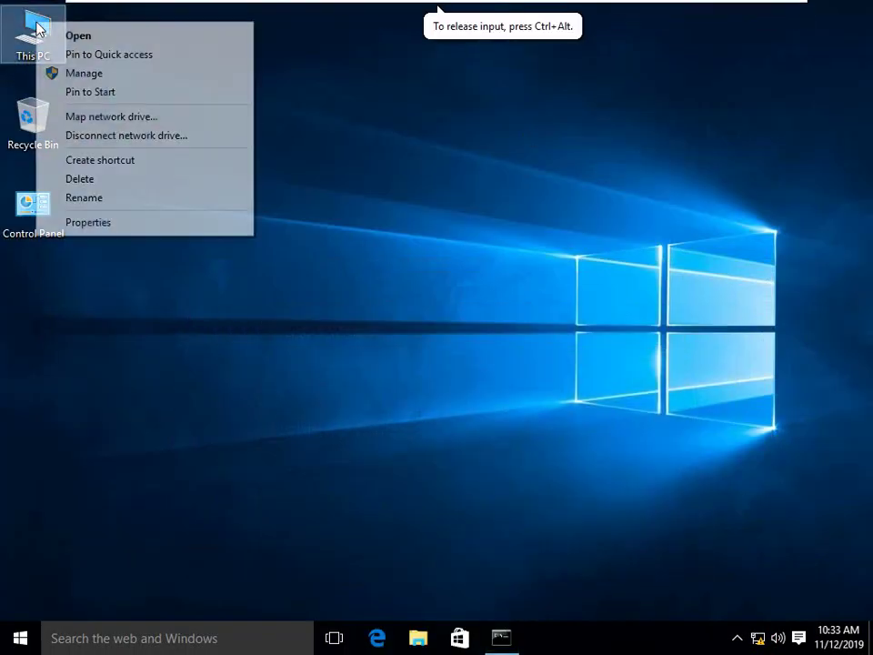
{"action": "left_click", "coordinate": [91, 222]}
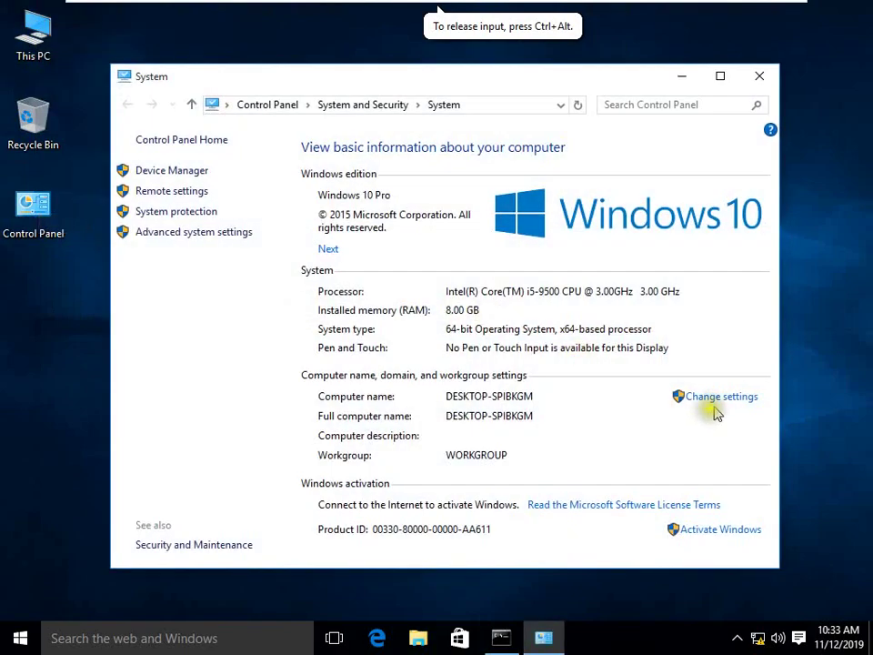
{"action": "left_click", "coordinate": [723, 400]}
{"action": "left_click", "coordinate": [406, 384]}
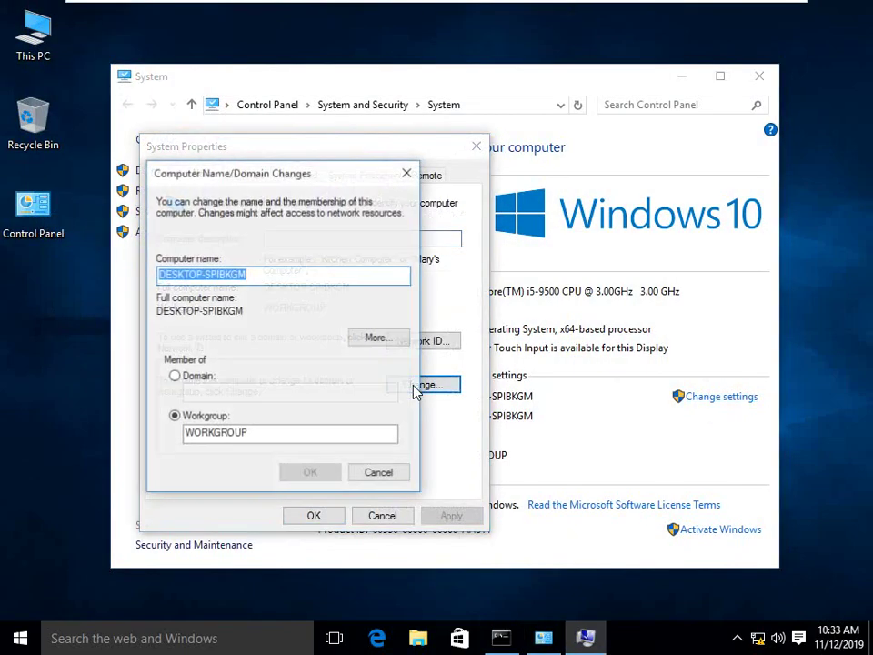
{"action": "left_click", "coordinate": [176, 377]}
{"action": "type", "text": "macro.com"}
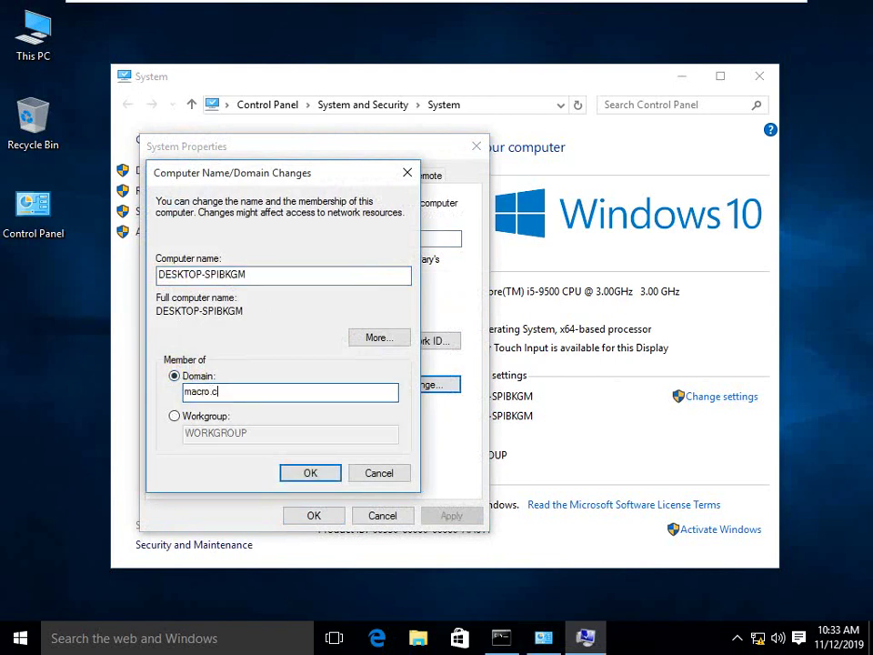
- Join client1 to the domain by authenticating as administrator with the account password, and acknowledge the welcome and restart notices
{"action": "left_click", "coordinate": [310, 472]}
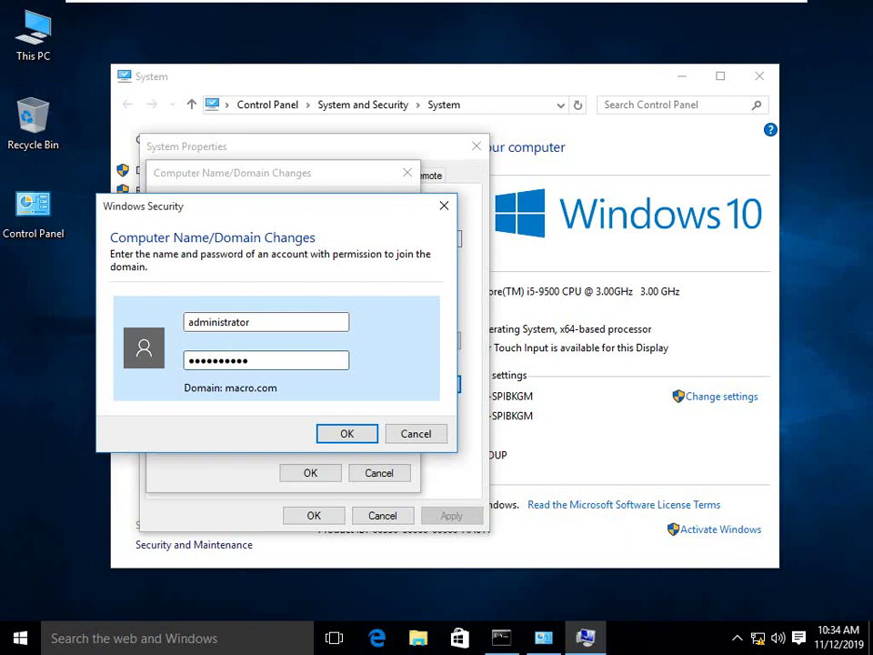
{"action": "key", "text": "Return"}
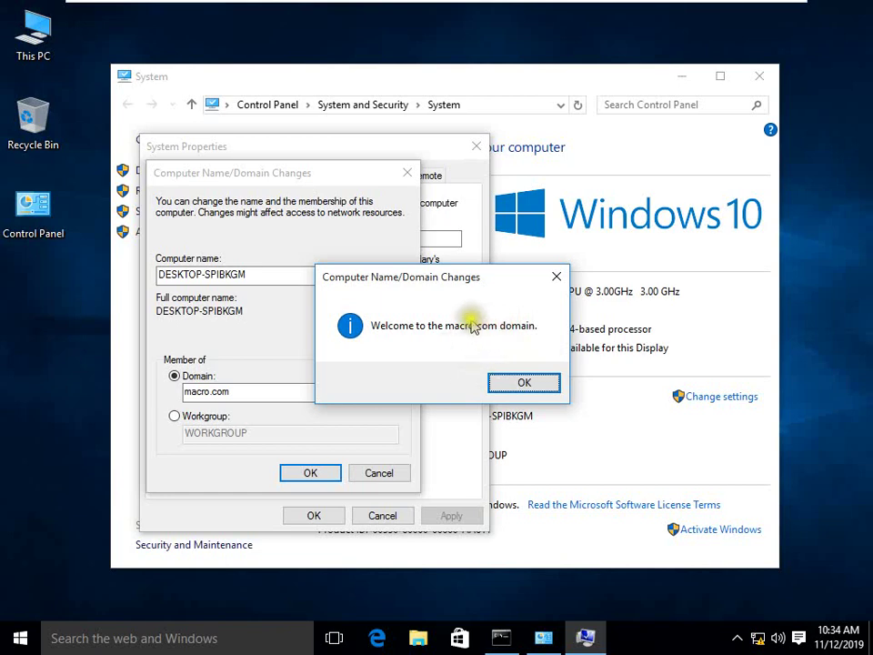
{"action": "left_click", "coordinate": [500, 383]}
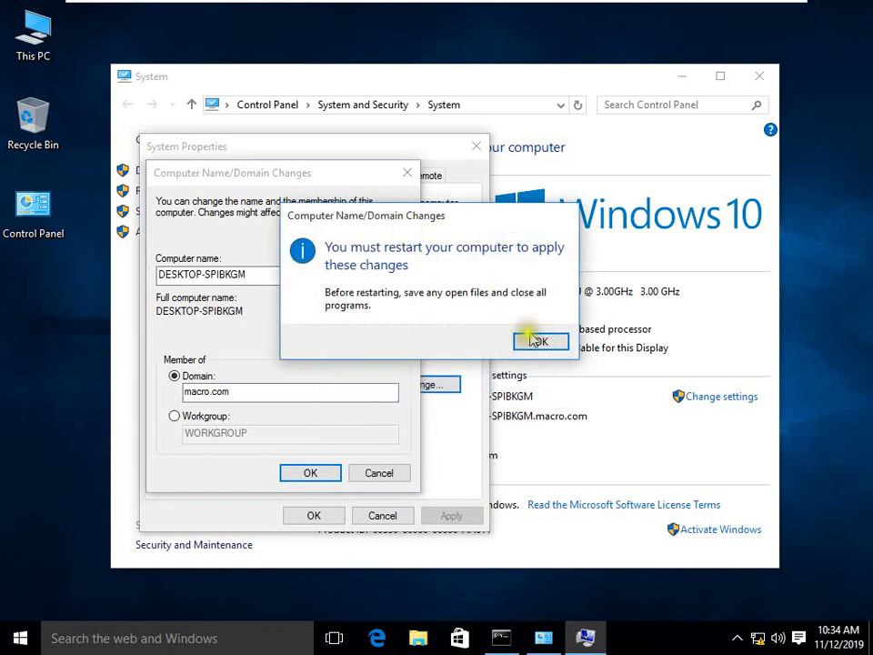
{"action": "left_click", "coordinate": [538, 343]}
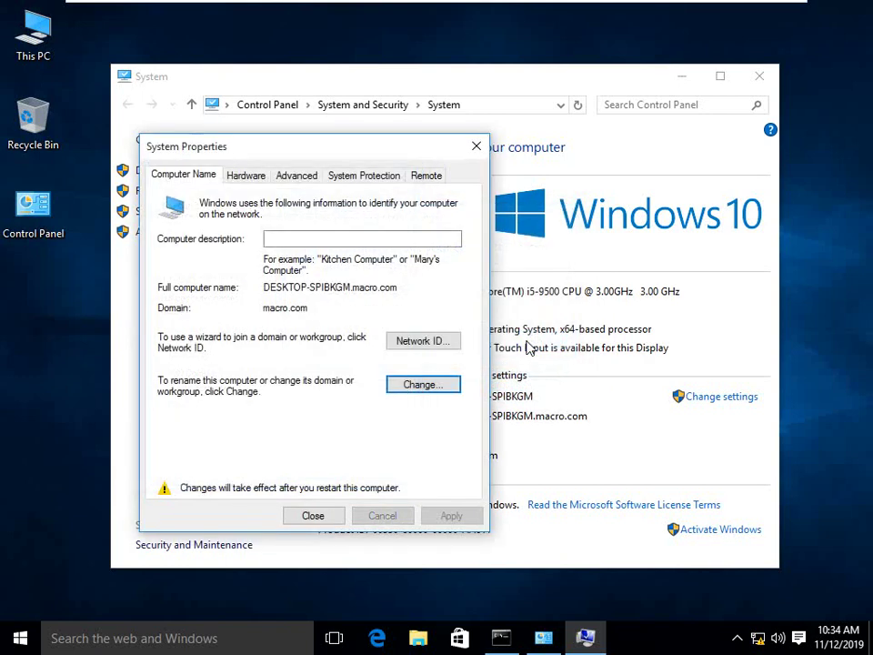
- Leave full screen, close client1's System Properties and restart the virtual machine to apply the domain change
{"action": "mouse_move", "coordinate": [577, 58]}
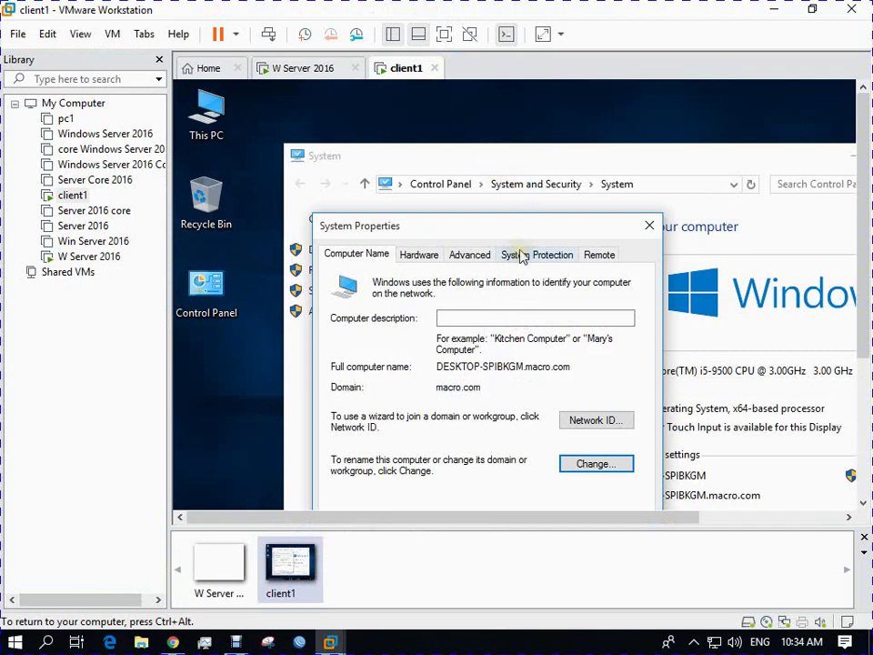
{"action": "scroll", "coordinate": [857, 186], "scroll_direction": "down", "scroll_amount": 2}
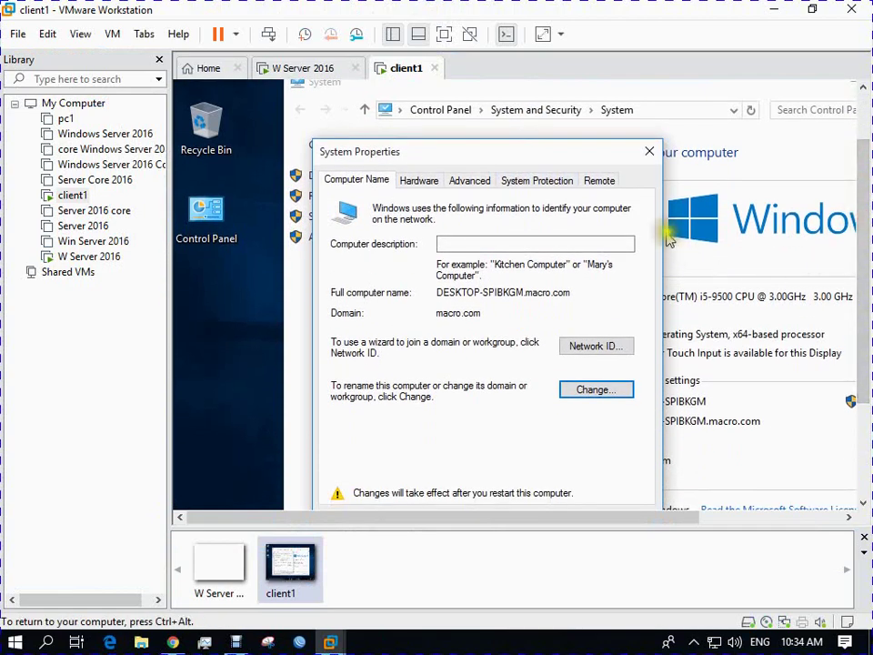
{"action": "scroll", "coordinate": [858, 273], "scroll_direction": "down", "scroll_amount": 3}
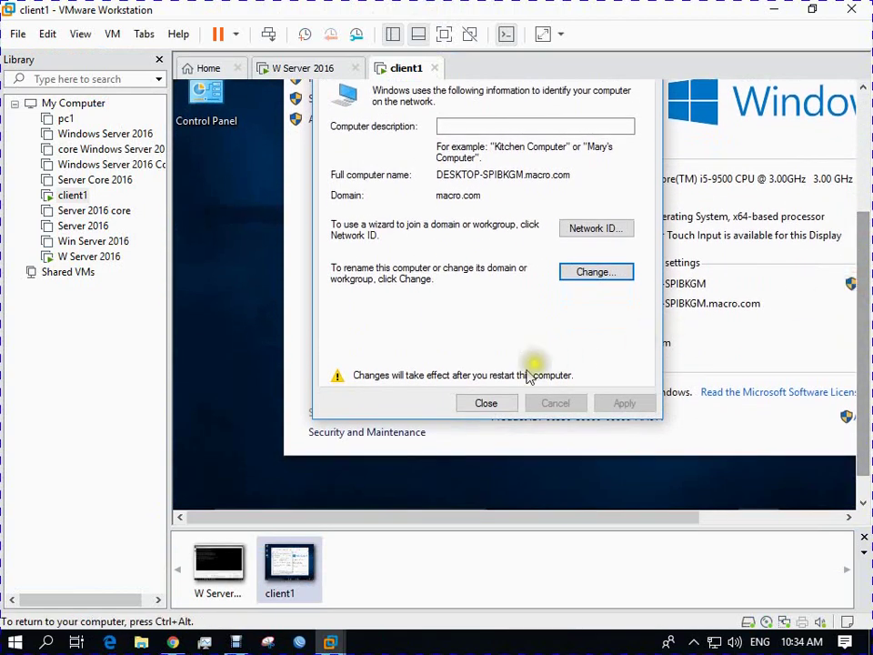
{"action": "left_click", "coordinate": [494, 405]}
{"action": "left_click", "coordinate": [630, 225]}
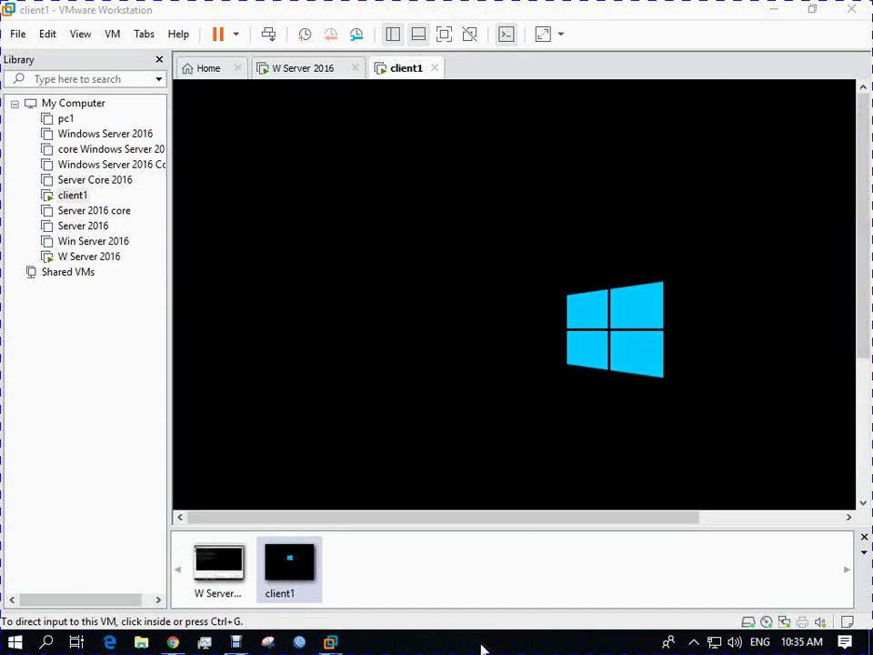
- Wait for client1 to restart to its lock screen and show the virtual machine in full screen
{"action": "mouse_move", "coordinate": [862, 169]}
{"action": "left_mouse_down"}
{"action": "mouse_move", "coordinate": [856, 317]}
{"action": "mouse_move", "coordinate": [863, 156]}
{"action": "mouse_move", "coordinate": [870, 159]}
{"action": "left_mouse_up"}
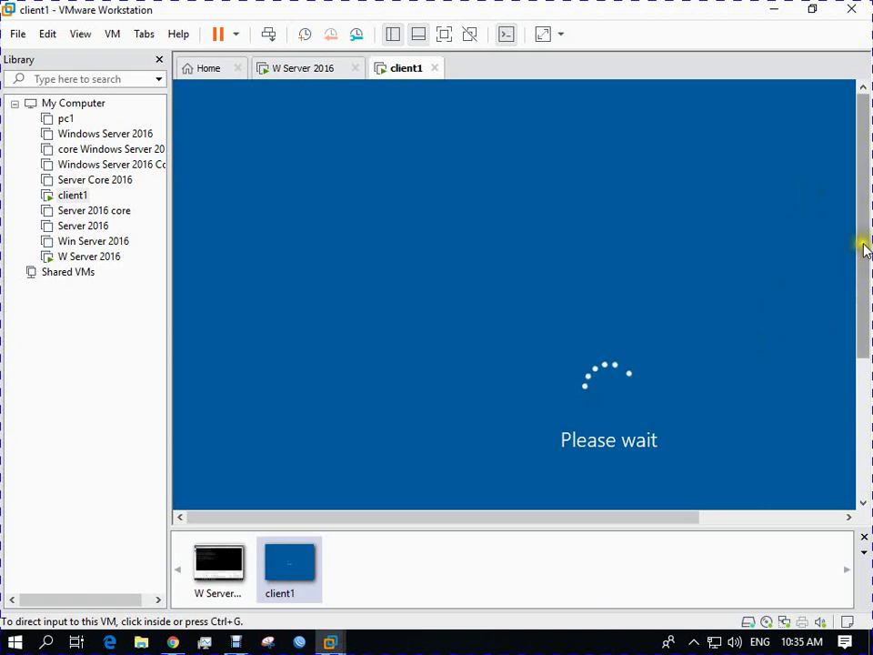
{"action": "left_click_drag", "start_coordinate": [863, 244], "coordinate": [863, 373]}
{"action": "left_click_drag", "start_coordinate": [674, 519], "coordinate": [775, 519]}
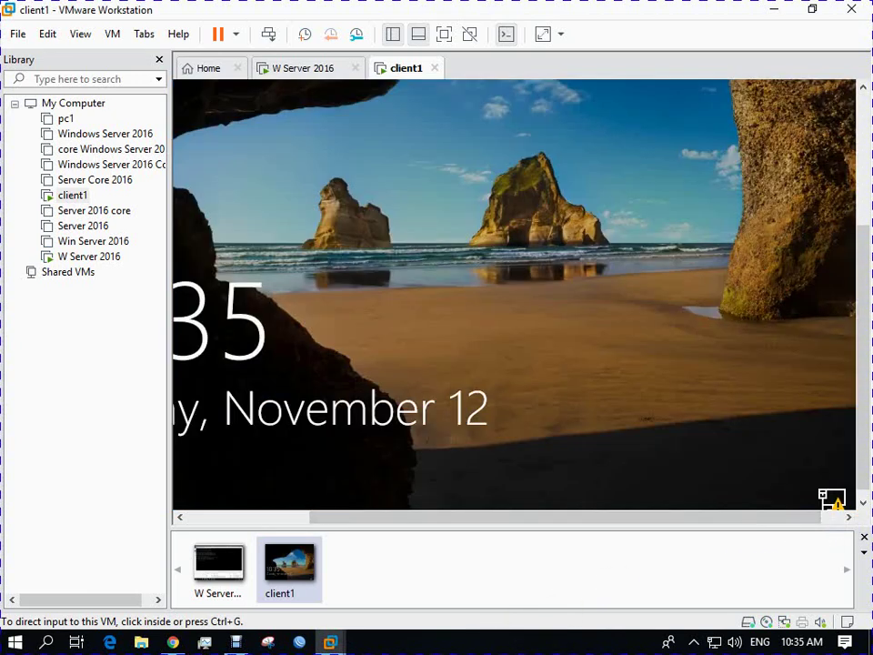
{"action": "left_click_drag", "start_coordinate": [864, 259], "coordinate": [866, 257]}
{"action": "left_click", "coordinate": [442, 34]}
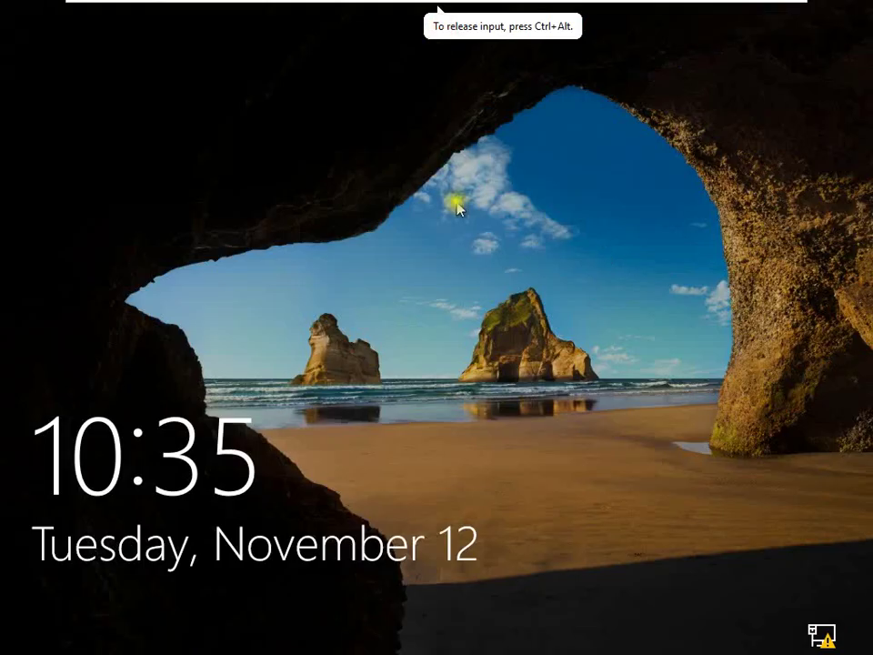
- Show client1 in full screen again, dismiss its lock screen and sign in to the local client1 account with the account password
{"action": "mouse_move", "coordinate": [464, 6]}
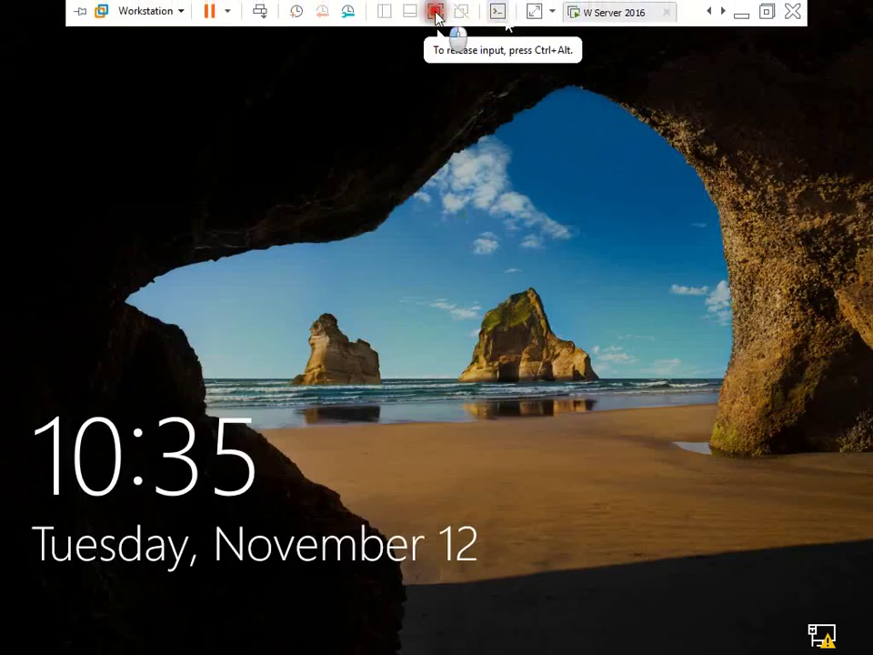
{"action": "left_click", "coordinate": [436, 10]}
{"action": "left_click", "coordinate": [407, 645]}
{"action": "left_click", "coordinate": [248, 482]}
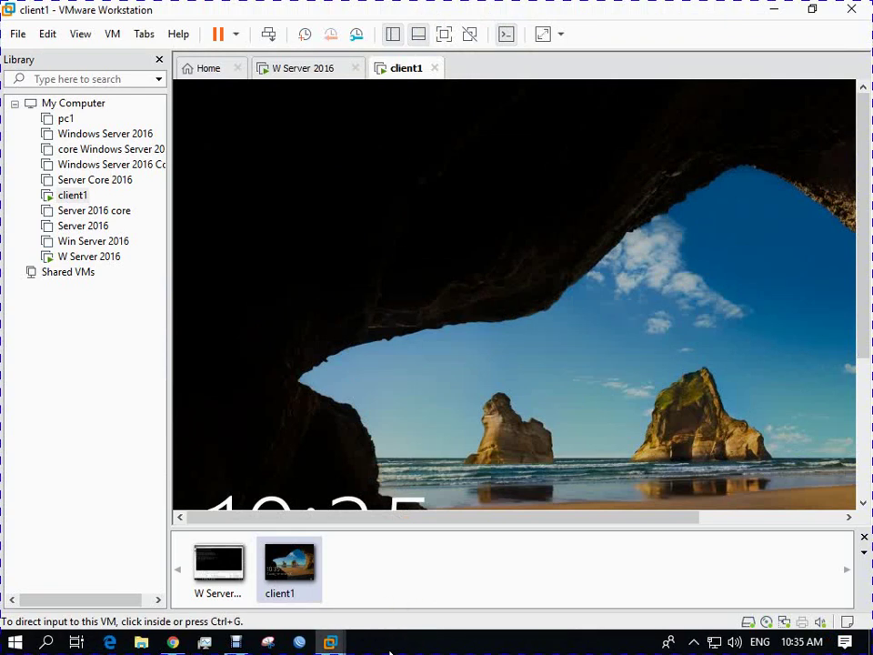
{"action": "left_click", "coordinate": [444, 34]}
{"action": "left_click", "coordinate": [610, 497]}
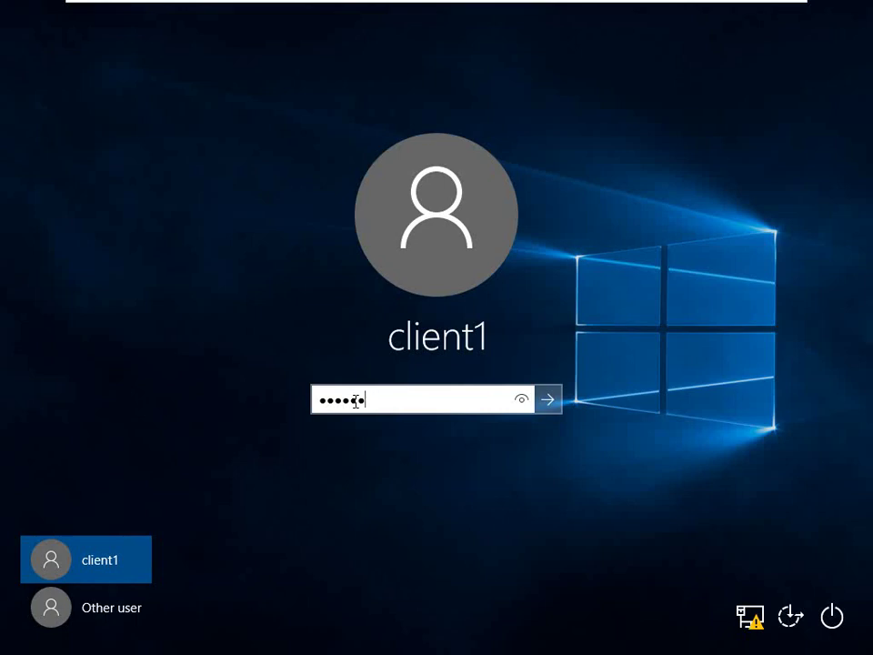
{"action": "key", "text": "Escape"}
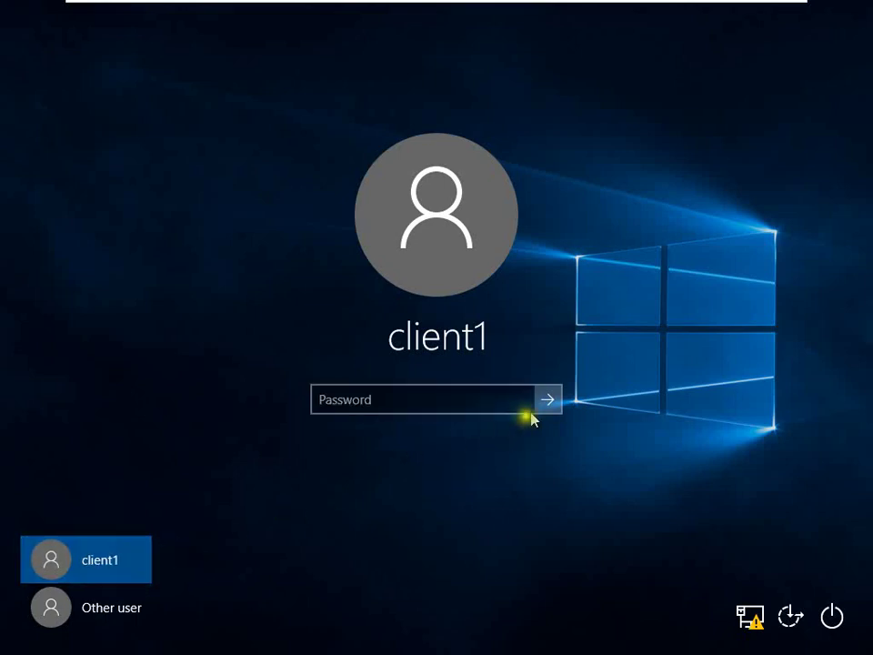
{"action": "left_click", "coordinate": [545, 402]}
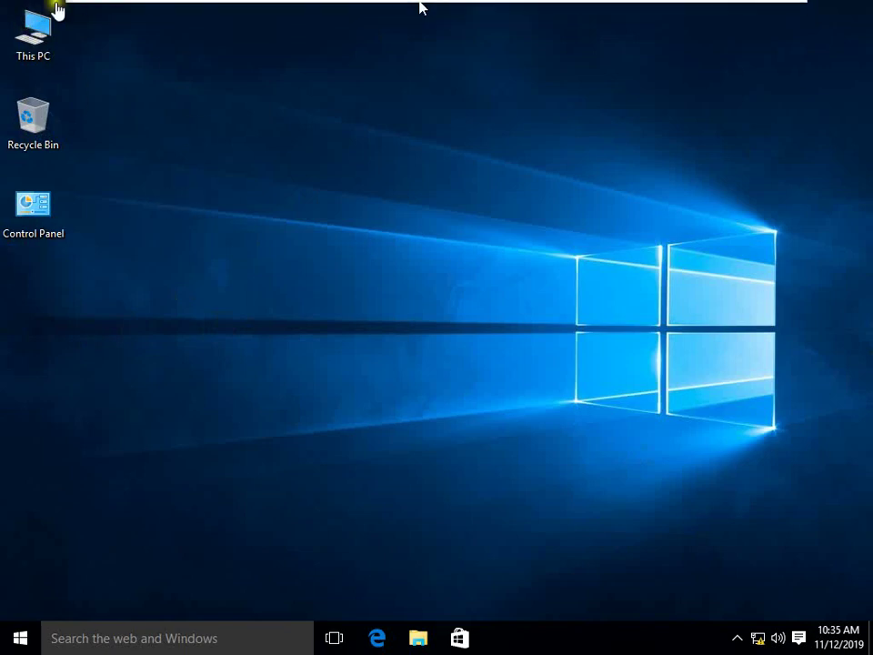
- Check client1's computer name and domain membership in the properties of This PC, and minimize the System window
{"action": "left_click", "coordinate": [32, 43]}
{"action": "right_click", "coordinate": [32, 46]}
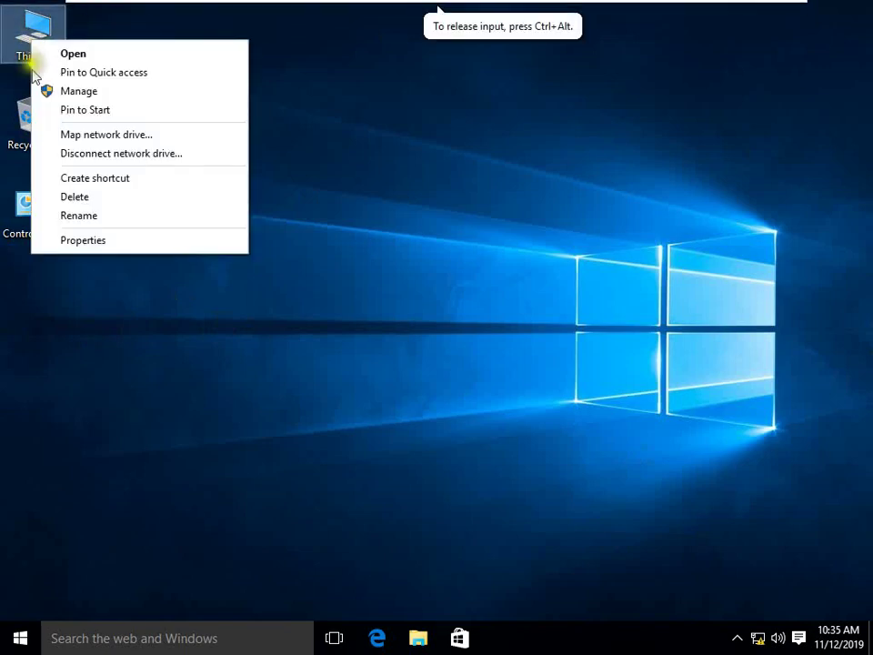
{"action": "left_click", "coordinate": [80, 241]}
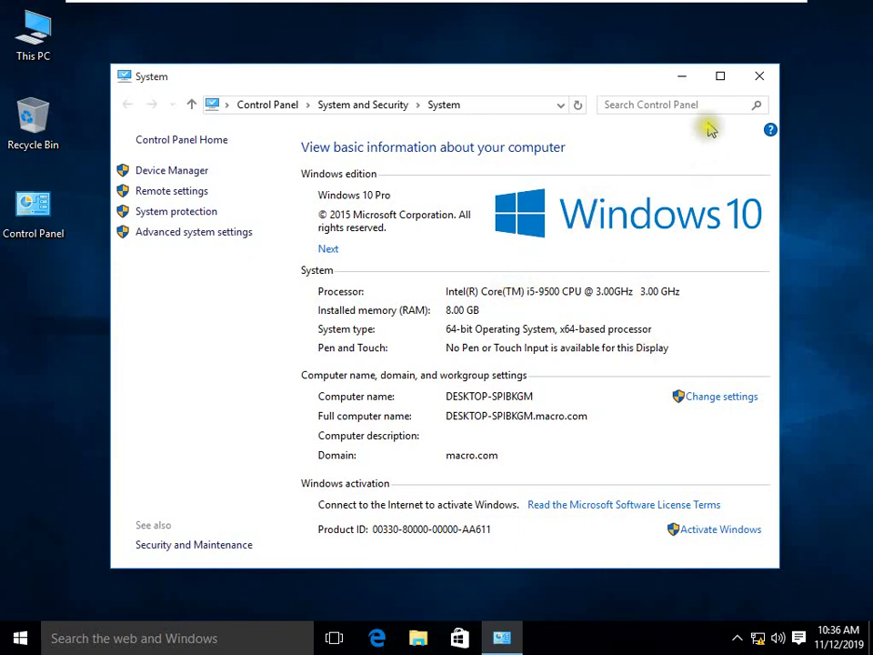
{"action": "left_click", "coordinate": [162, 640]}
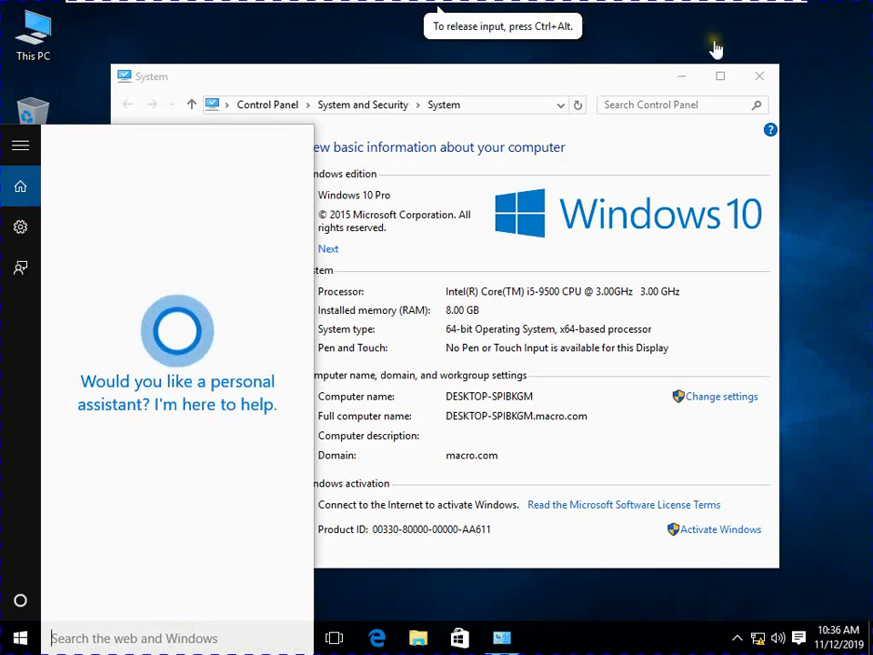
{"action": "left_click", "coordinate": [681, 77]}
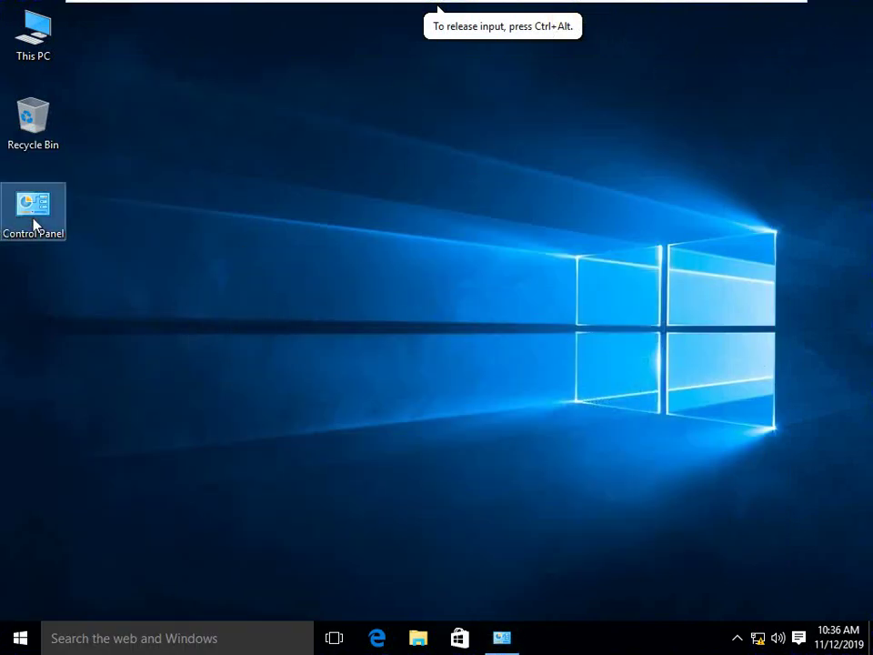
- Open the User Accounts category of Control Panel and view the saved web credentials in Credential Manager
{"action": "double_click", "coordinate": [34, 225]}
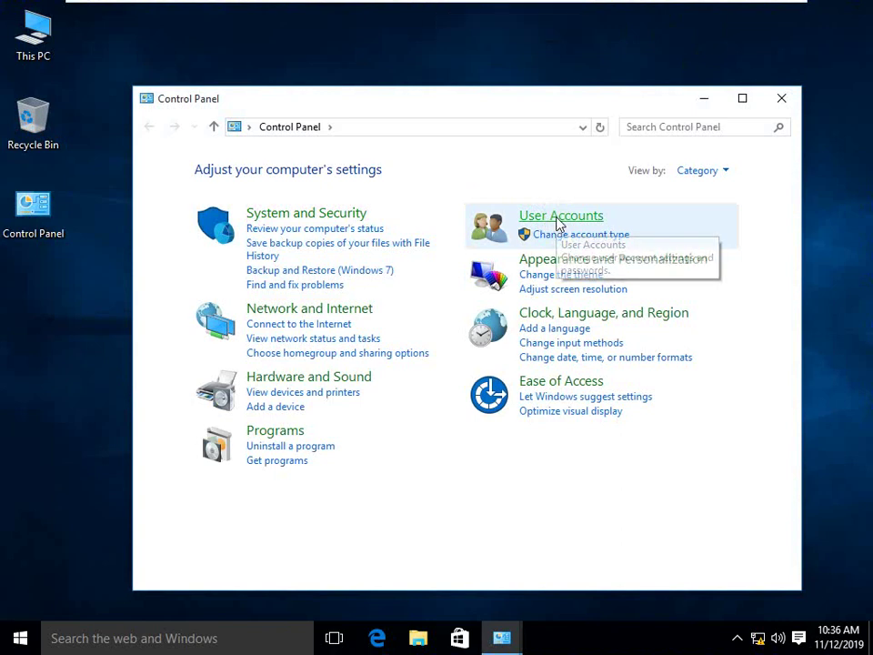
{"action": "left_click", "coordinate": [558, 219]}
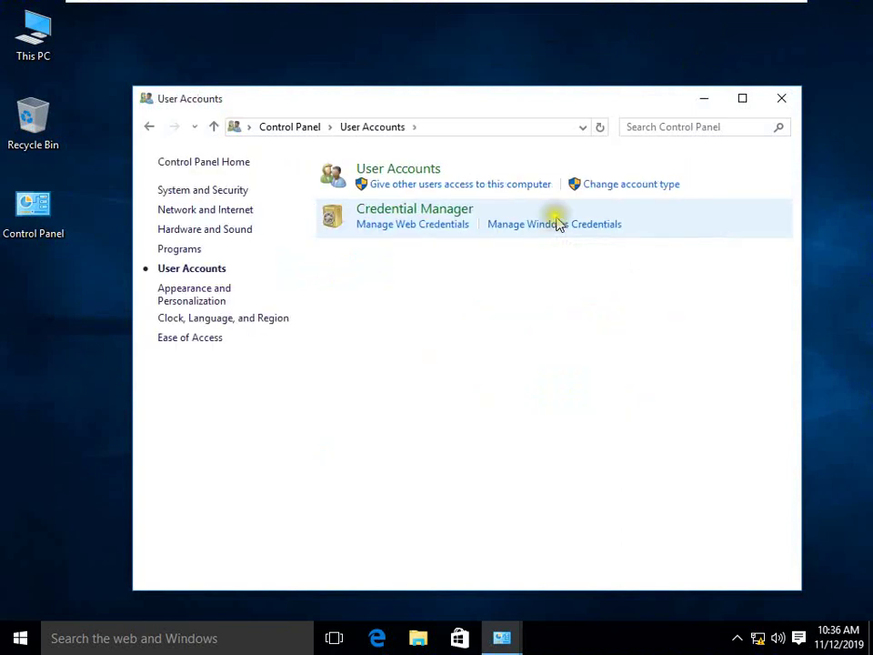
{"action": "left_click", "coordinate": [428, 227]}
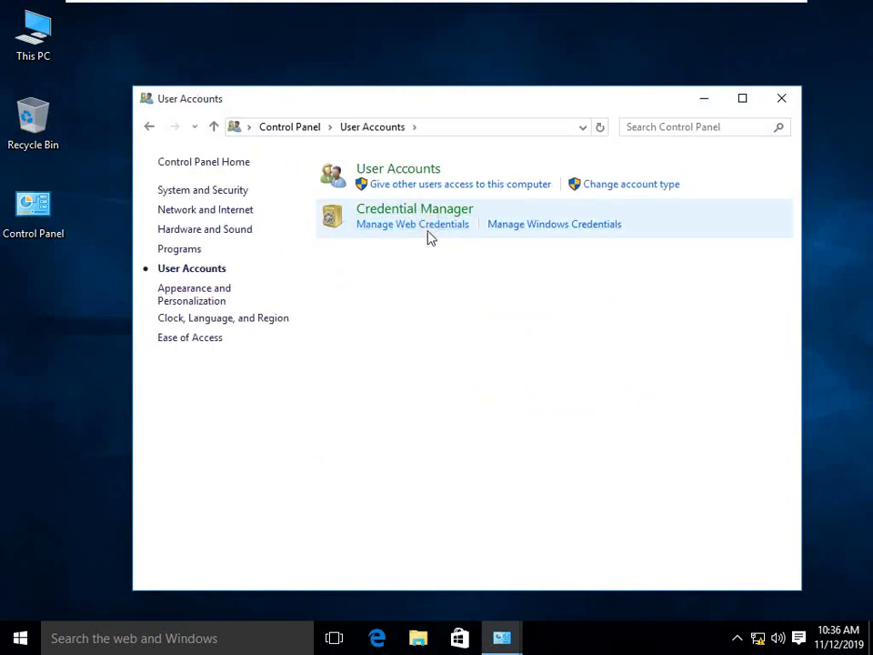
{"action": "left_click", "coordinate": [440, 227]}
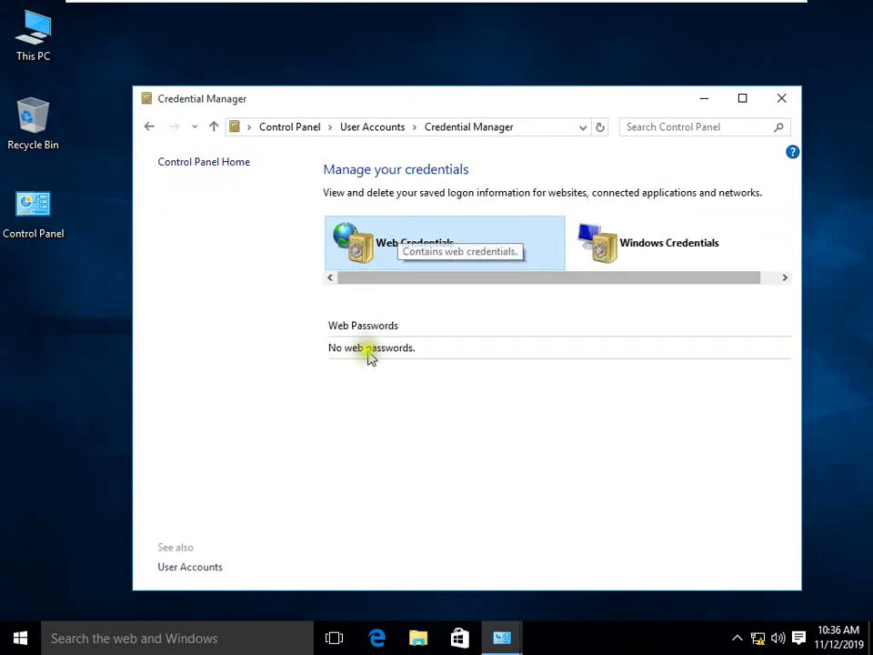
- Leave full screen, reposition the User Accounts window and open the settings for giving other users access to this computer
{"action": "mouse_move", "coordinate": [491, 6]}
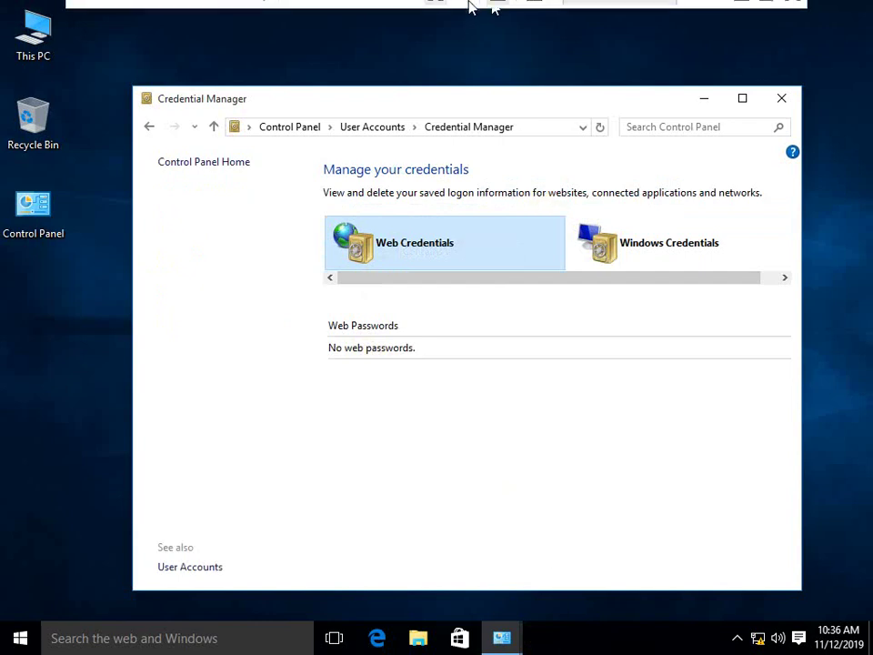
{"action": "left_click", "coordinate": [440, 12]}
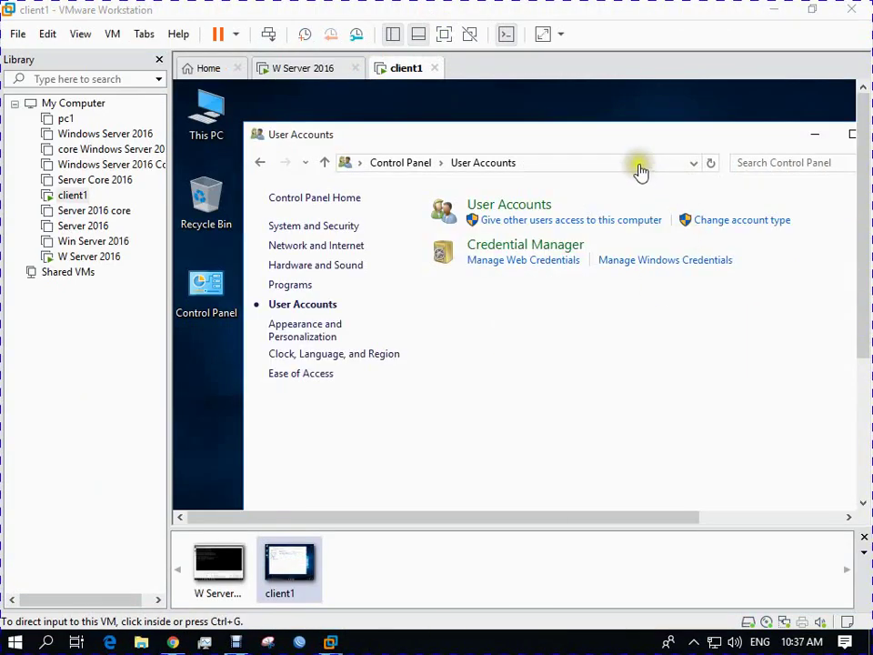
{"action": "left_click", "coordinate": [610, 132]}
{"action": "left_click_drag", "start_coordinate": [564, 137], "coordinate": [534, 105]}
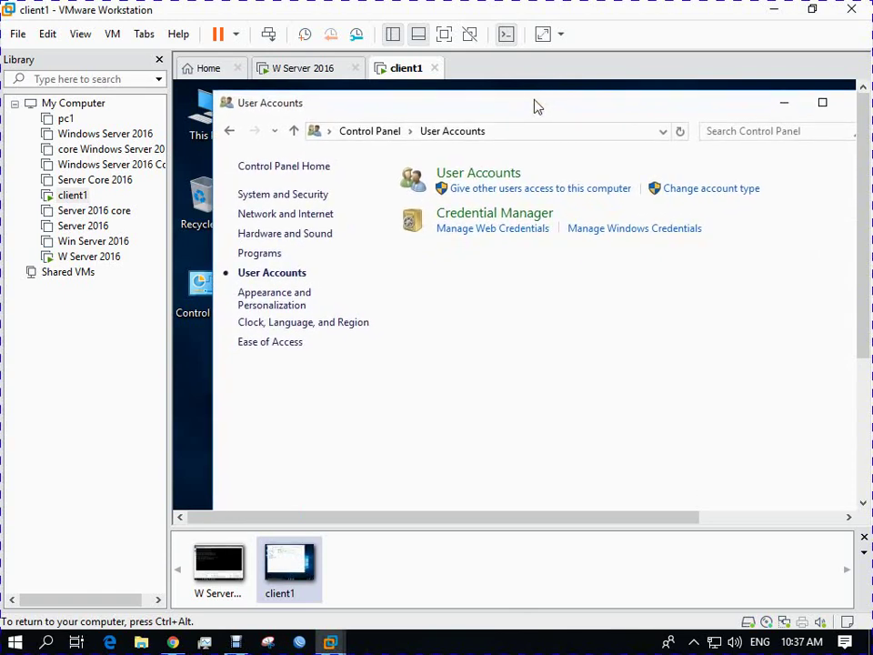
{"action": "left_click", "coordinate": [366, 132]}
{"action": "left_click", "coordinate": [467, 194]}
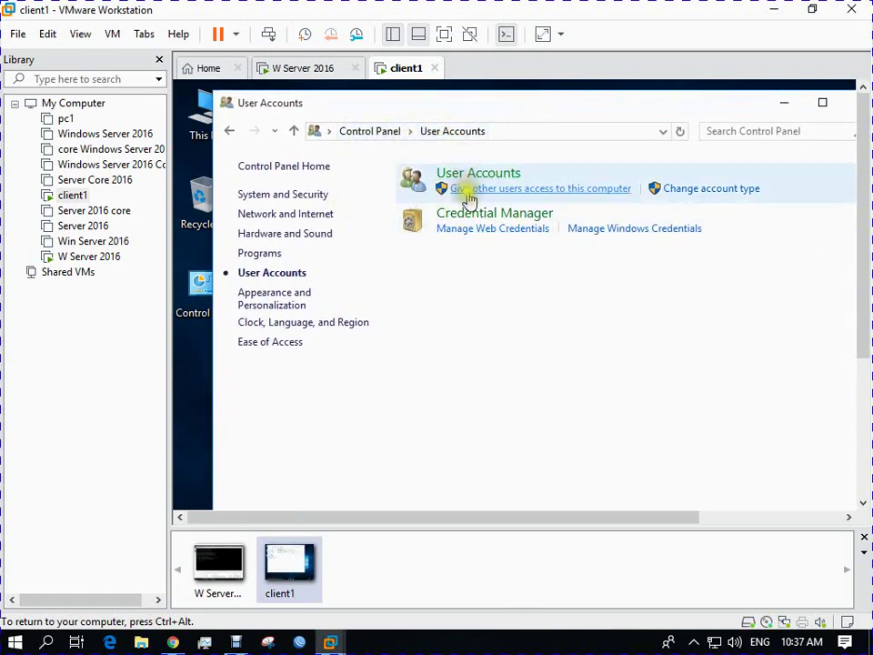
{"action": "left_click", "coordinate": [520, 193]}
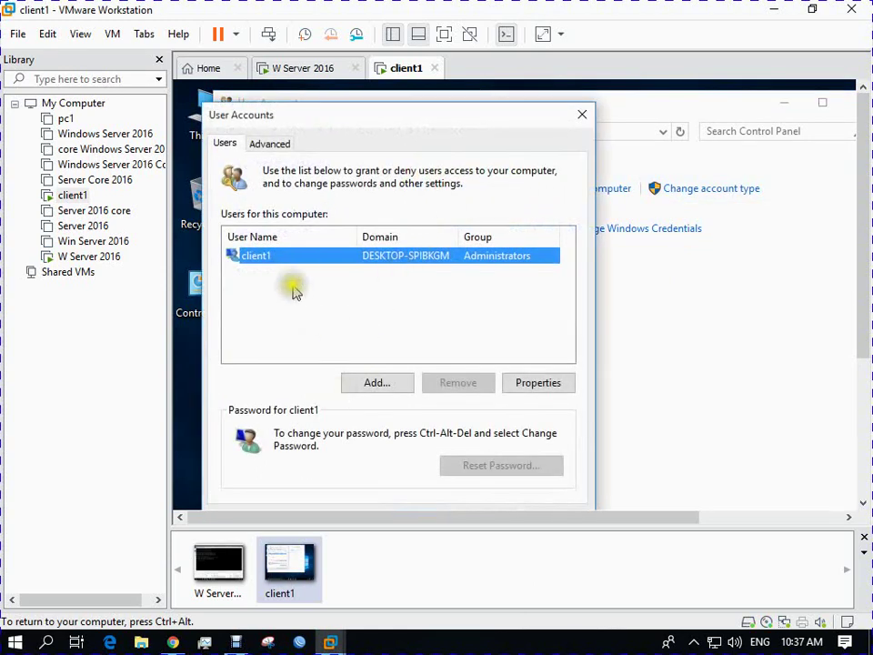
- Add a domain account to the computer's users, entering the domain user's name and the domain macro.com
{"action": "left_click", "coordinate": [351, 382]}
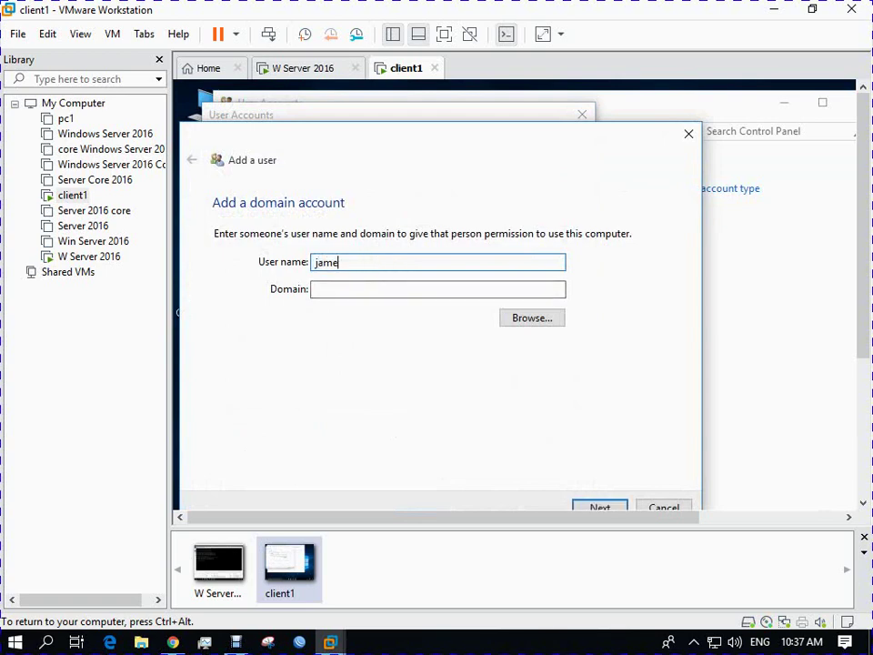
{"action": "left_click", "coordinate": [331, 291]}
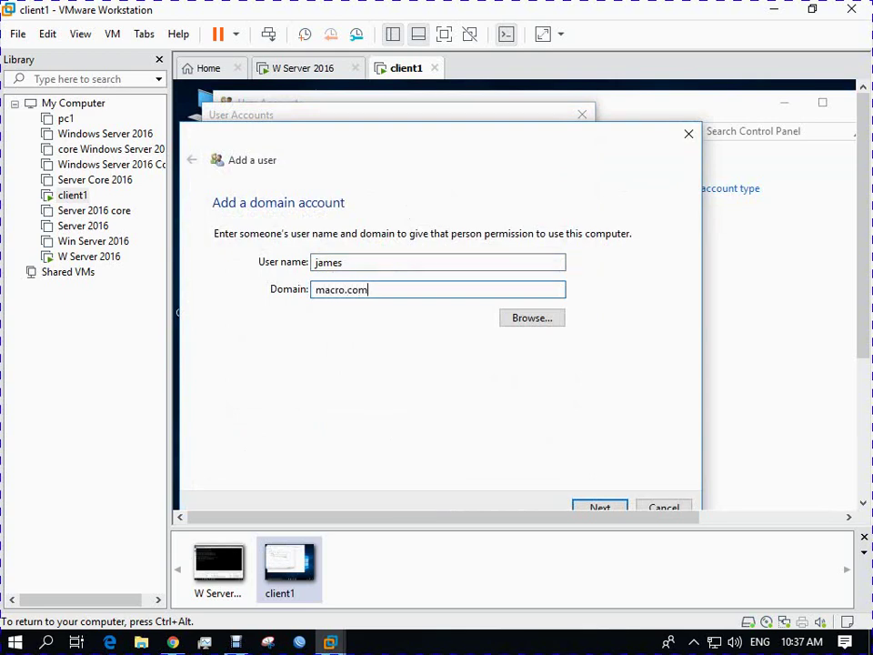
{"action": "left_click_drag", "start_coordinate": [527, 140], "coordinate": [521, 107]}
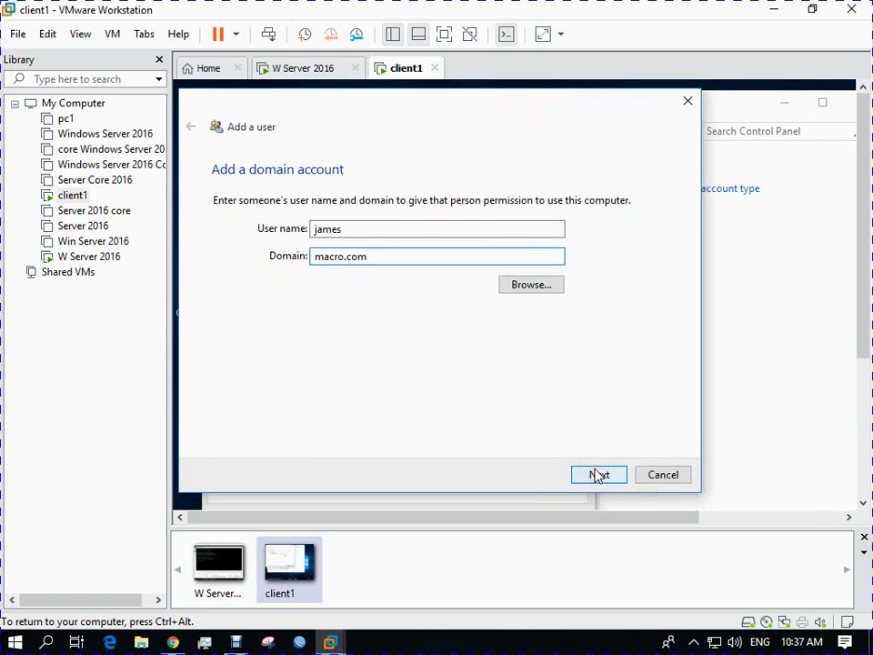
{"action": "left_click", "coordinate": [599, 475]}
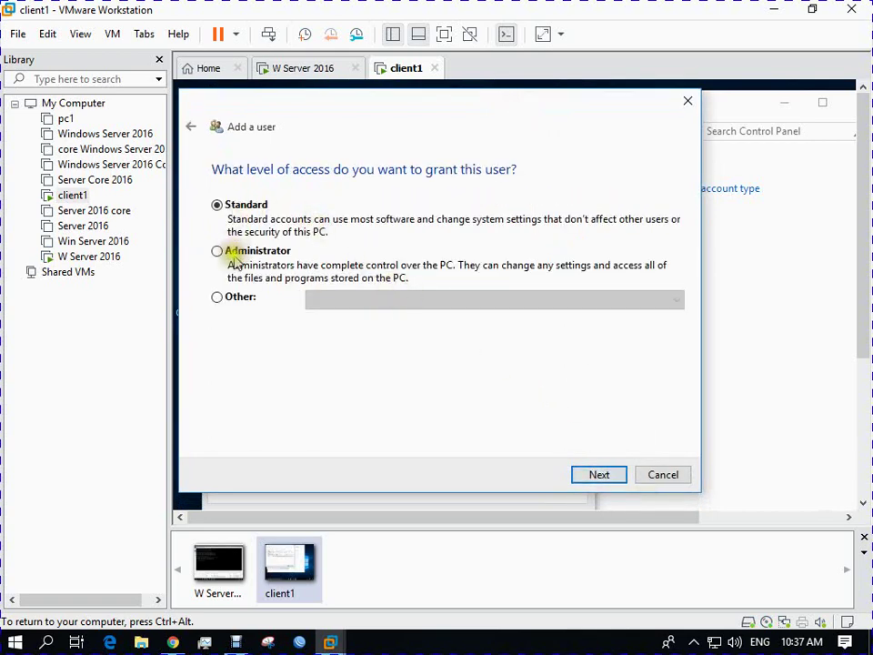
- Grant the new domain user Standard access and finish adding the account
{"action": "left_click", "coordinate": [247, 207]}
{"action": "left_click", "coordinate": [246, 258]}
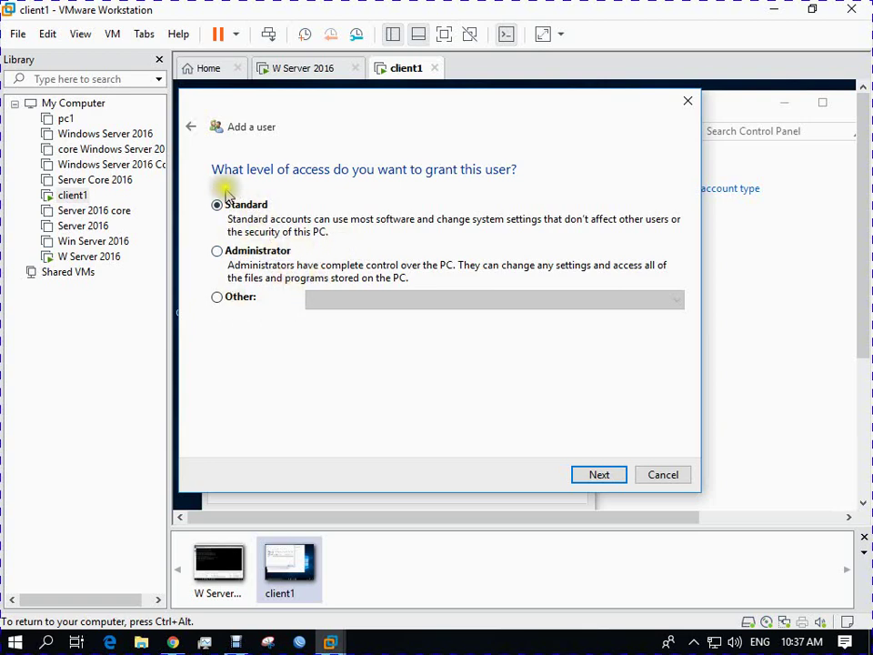
{"action": "left_click", "coordinate": [581, 477]}
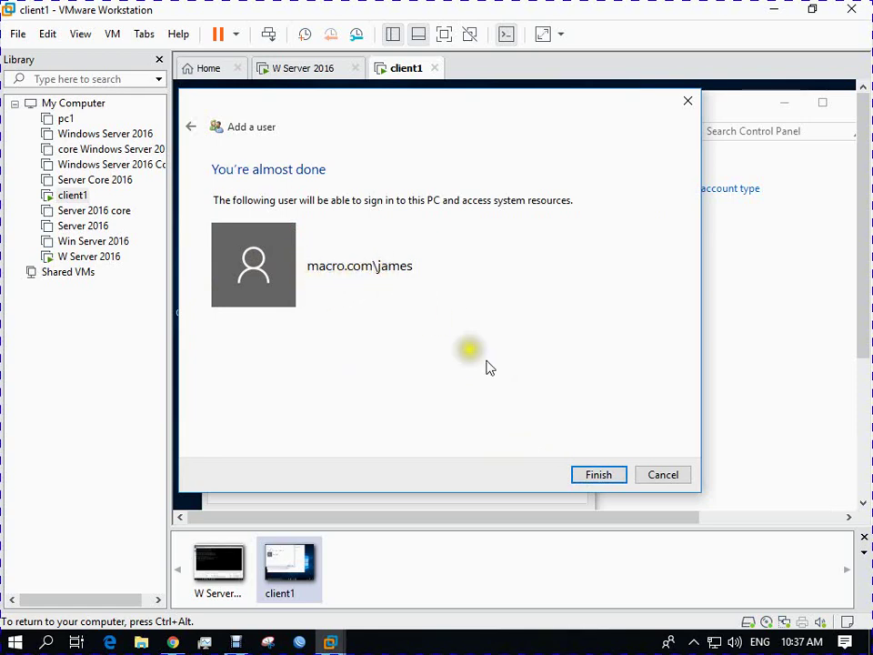
{"action": "left_click", "coordinate": [586, 478]}
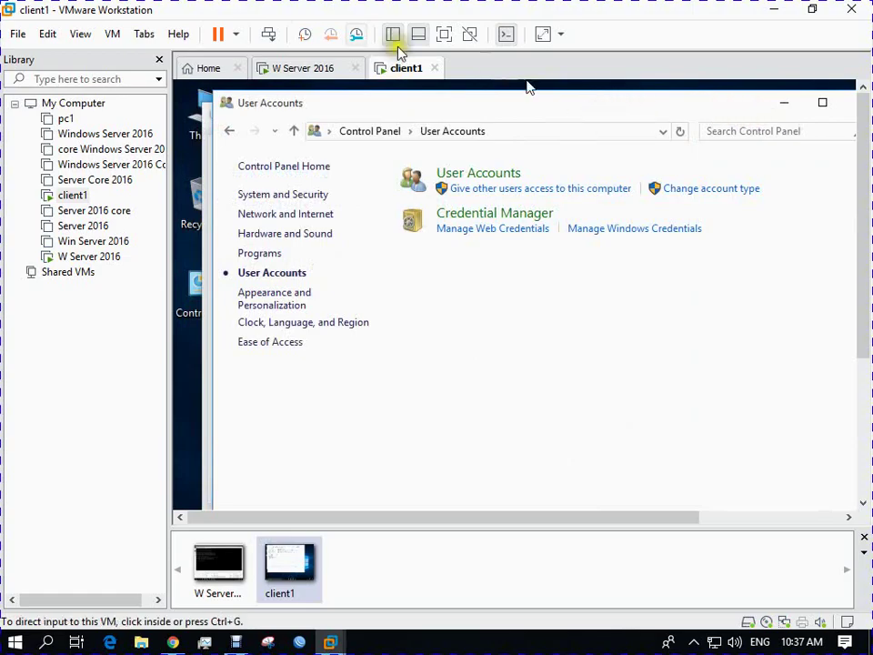
- Return client1 to full screen, close the Control Panel window and accept the User Accounts list
{"action": "left_click", "coordinate": [443, 35]}
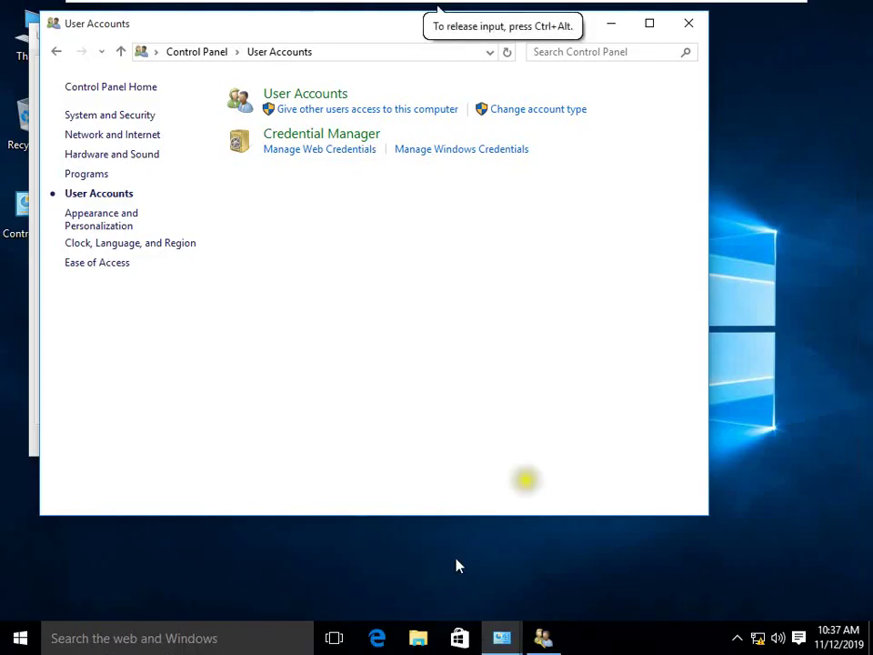
{"action": "left_click", "coordinate": [688, 24]}
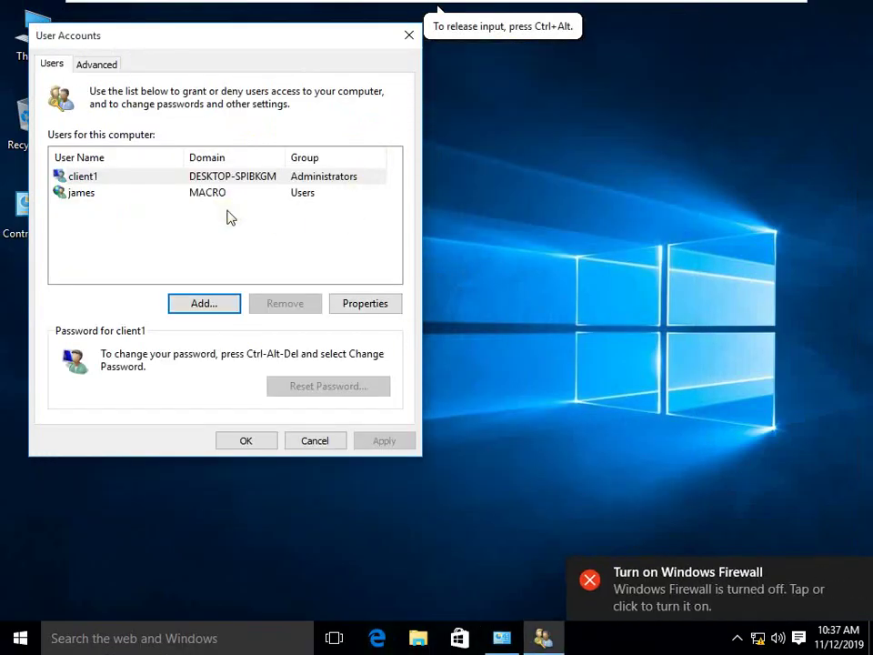
{"action": "left_click", "coordinate": [259, 440]}
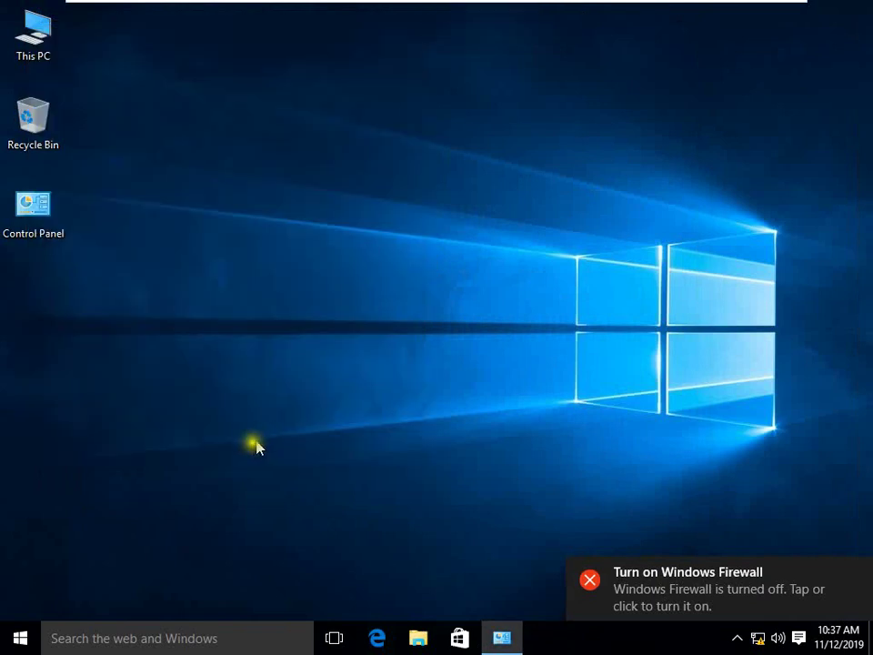
- Restart Windows on the client1 virtual machine
{"action": "right_click", "coordinate": [20, 637]}
{"action": "mouse_move", "coordinate": [104, 622]}
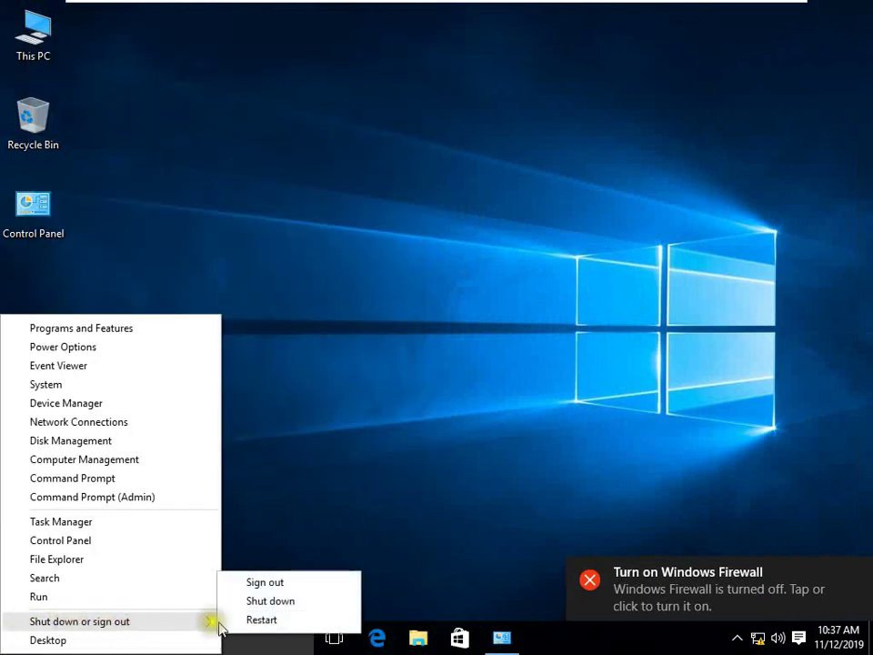
{"action": "left_click", "coordinate": [259, 619]}
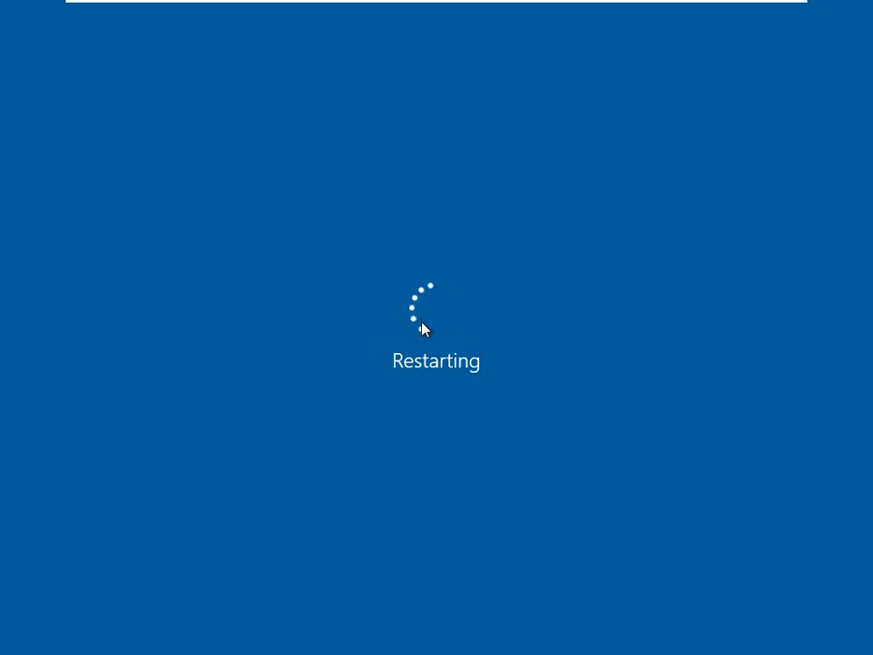
- Switch back to the restarted client1 virtual machine, show it in full screen and dismiss the lock screen to reach sign-in
{"action": "mouse_move", "coordinate": [609, 5]}
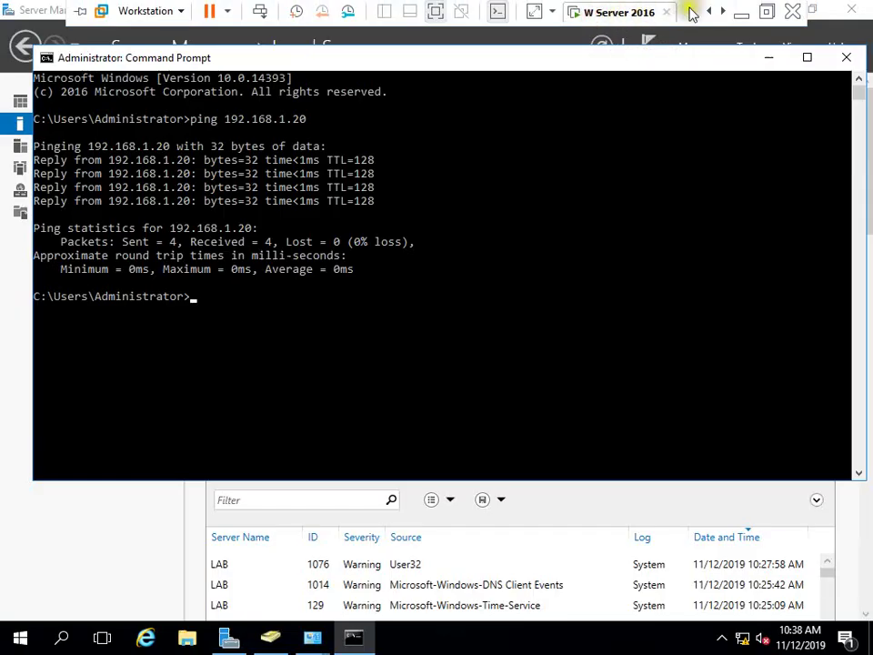
{"action": "left_click", "coordinate": [720, 12]}
{"action": "left_click", "coordinate": [602, 13]}
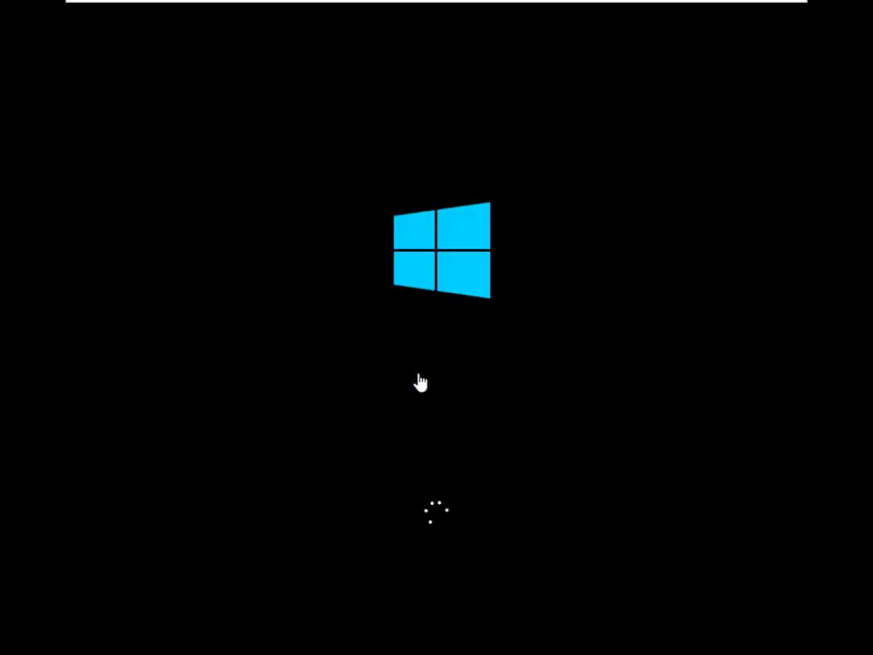
{"action": "mouse_move", "coordinate": [544, 8]}
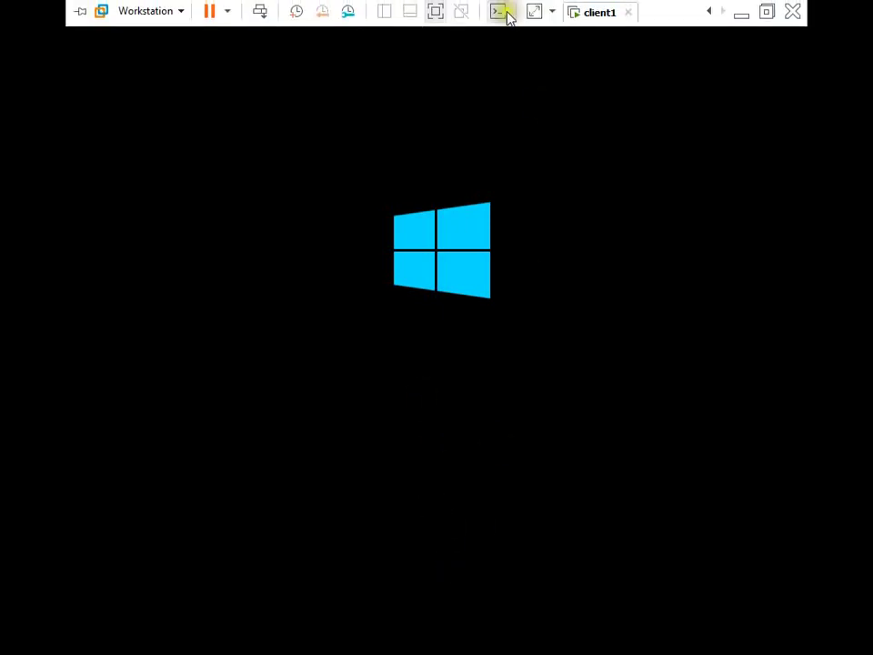
{"action": "left_click", "coordinate": [436, 12]}
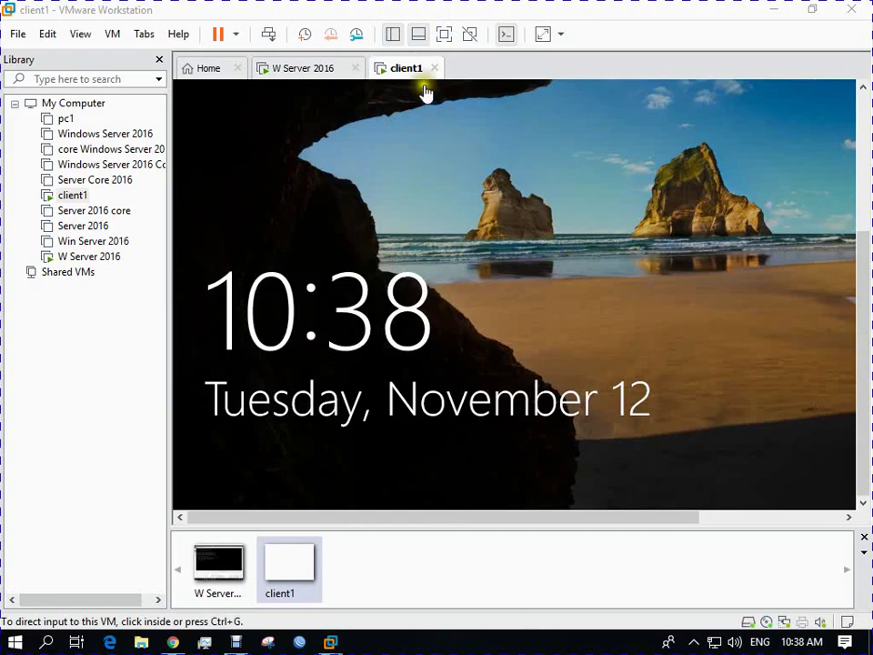
{"action": "left_click", "coordinate": [444, 33]}
{"action": "left_click", "coordinate": [437, 345]}
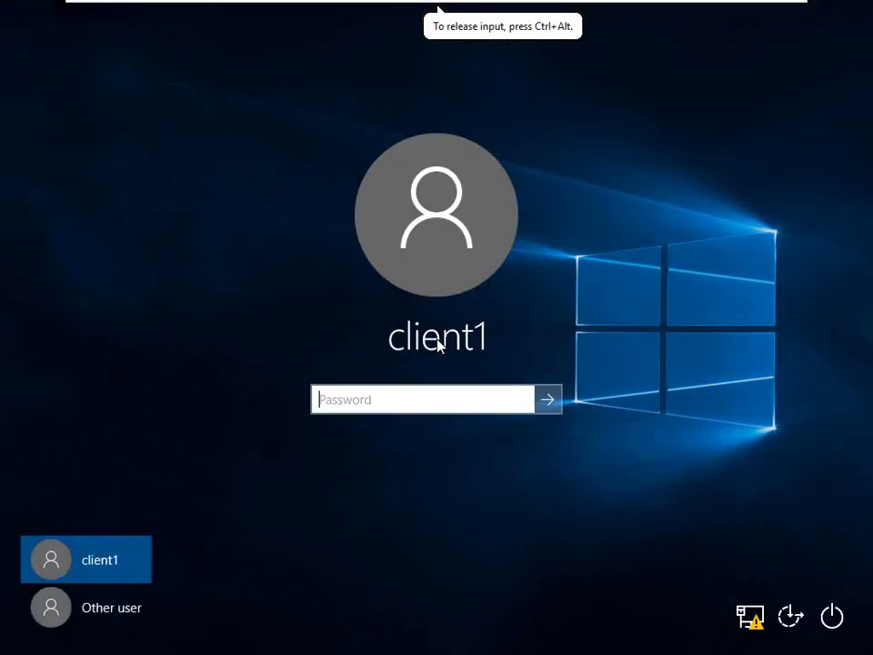
- Sign in to the MACRO domain as another user, entering the domain user's name and account password
{"action": "left_click", "coordinate": [121, 611]}
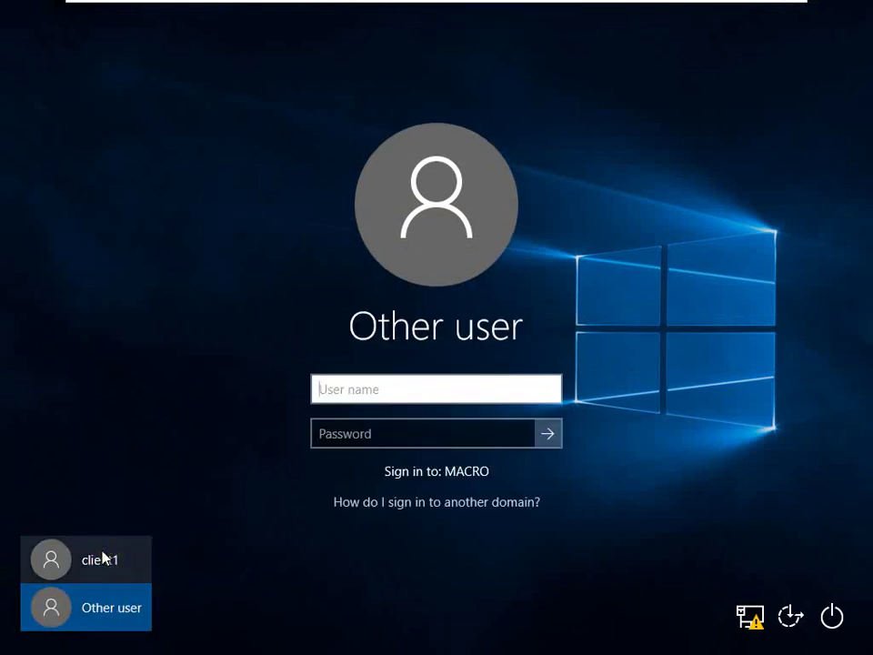
{"action": "left_click", "coordinate": [105, 557]}
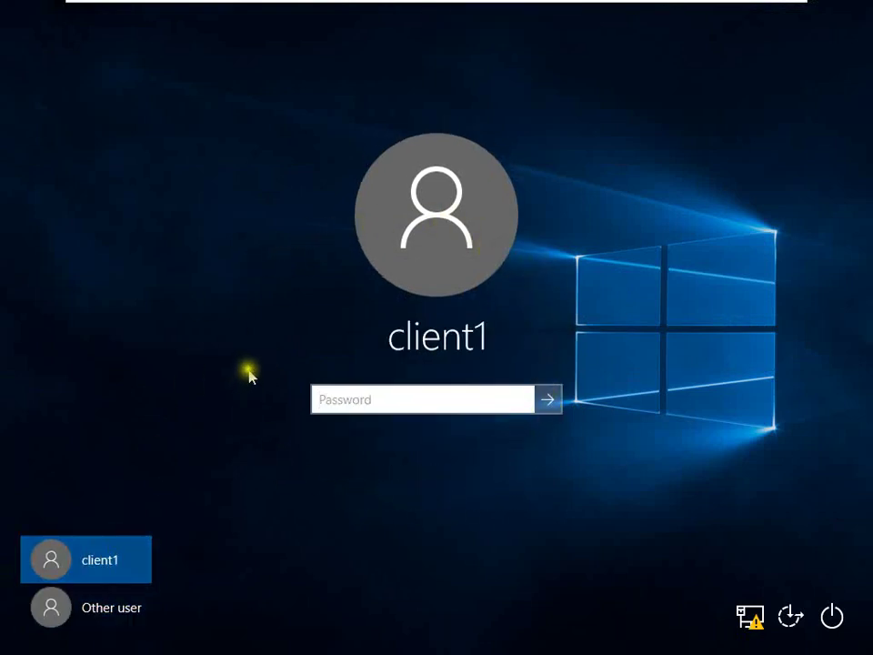
{"action": "left_click", "coordinate": [111, 617]}
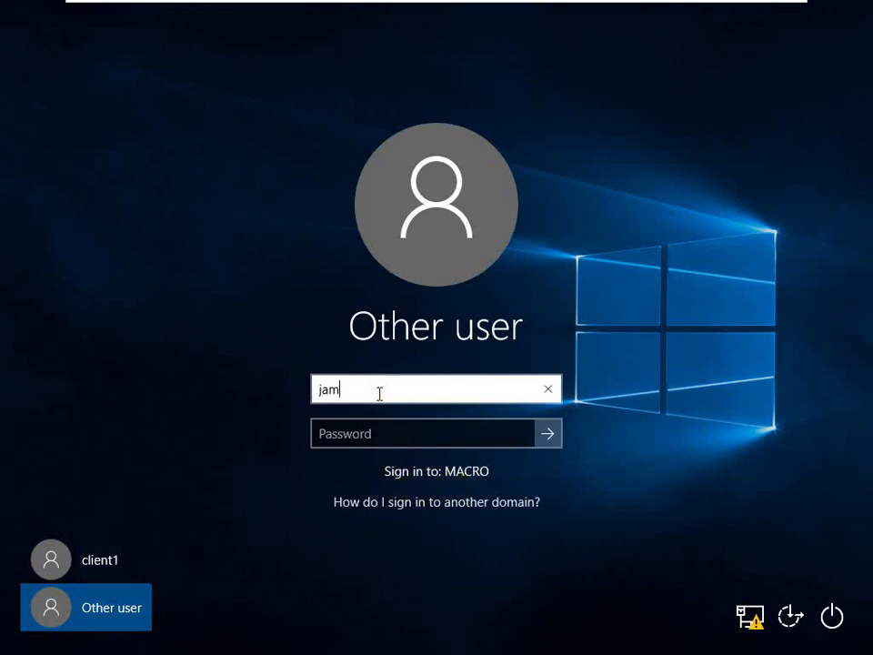
{"action": "key", "text": "Tab"}
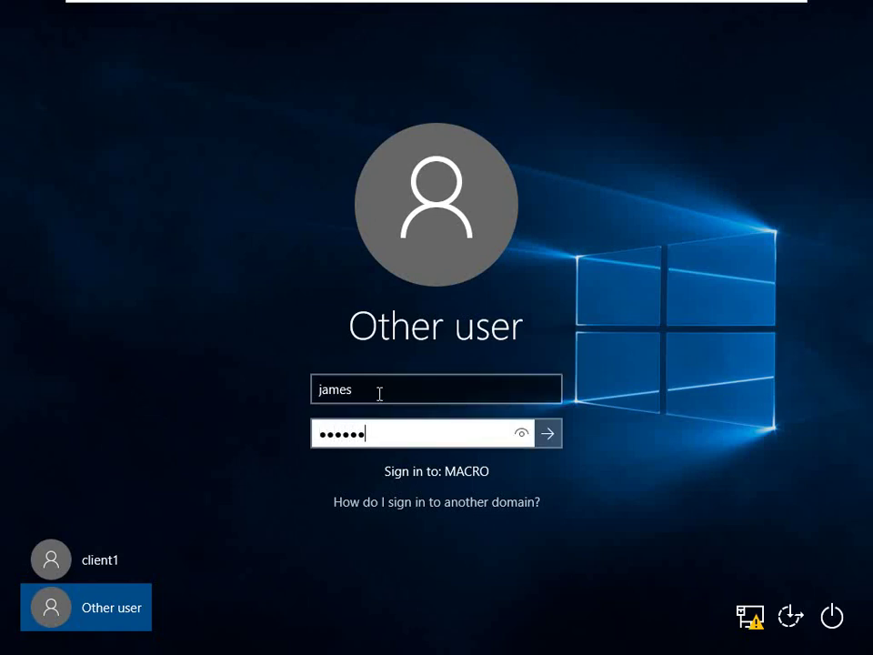
{"action": "key", "text": "Return"}
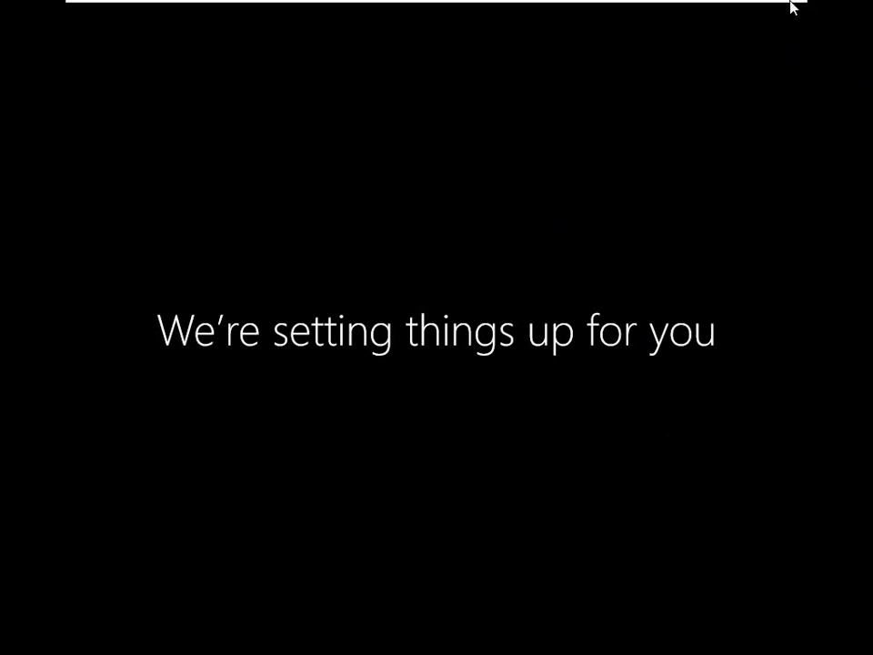
{"action": "left_click", "coordinate": [440, 10]}
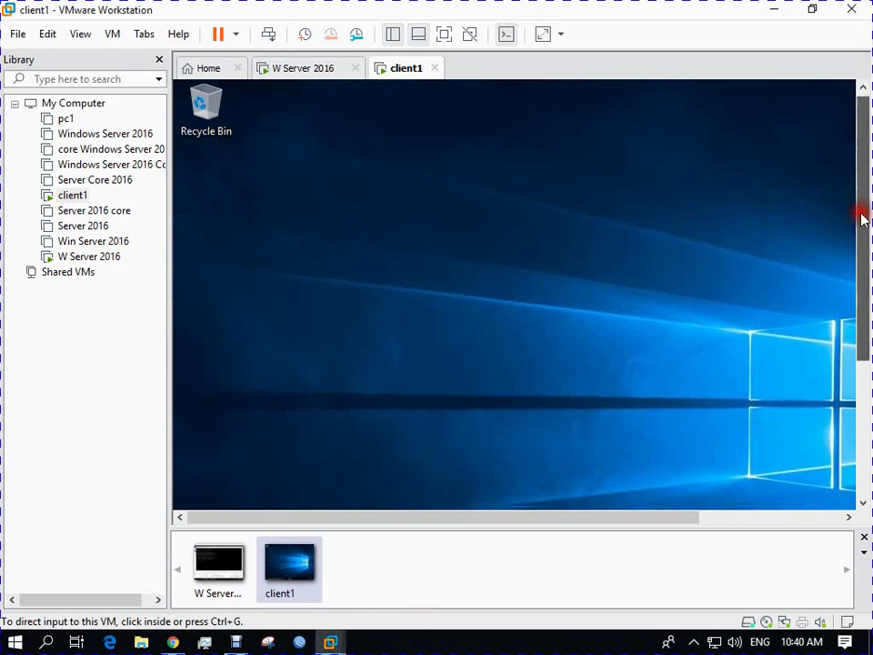
{"action": "left_click_drag", "start_coordinate": [863, 218], "coordinate": [838, 395]}
{"action": "left_click", "coordinate": [695, 366]}
{"action": "key", "text": "ctrl+alt+Return"}
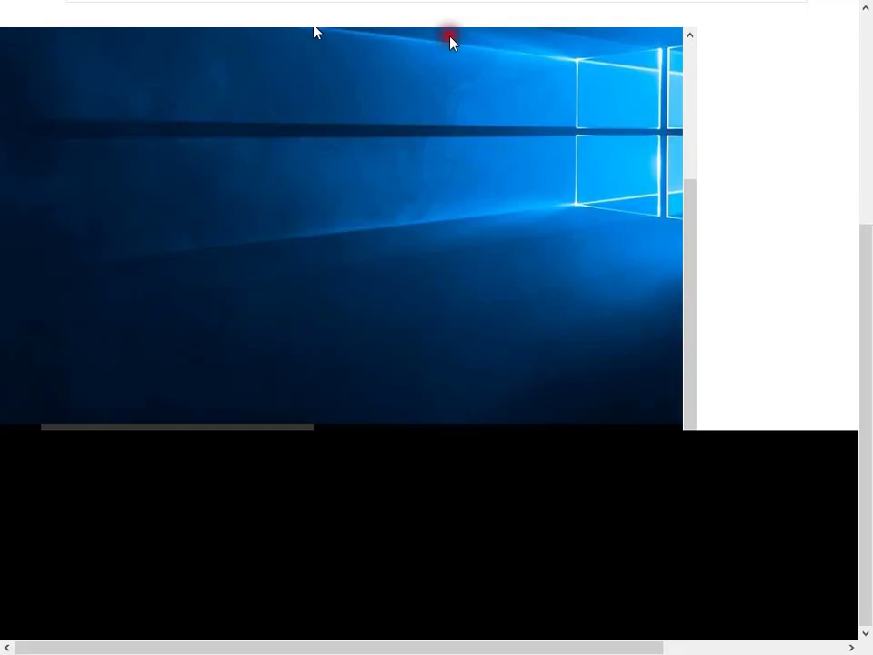
- Look at the folders and drives under This PC in File Explorer and close the window
{"action": "left_click", "coordinate": [417, 637]}
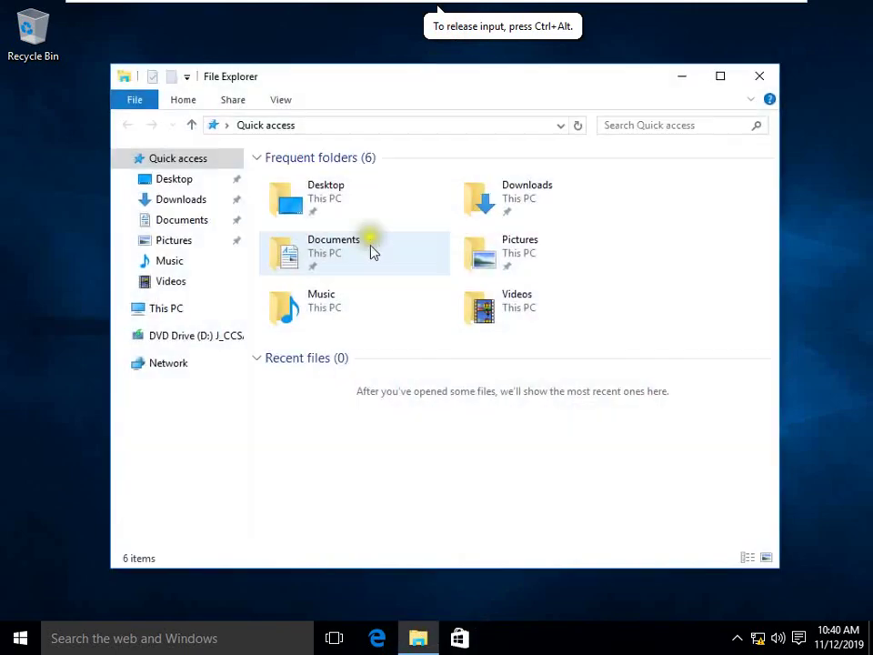
{"action": "left_click", "coordinate": [170, 310]}
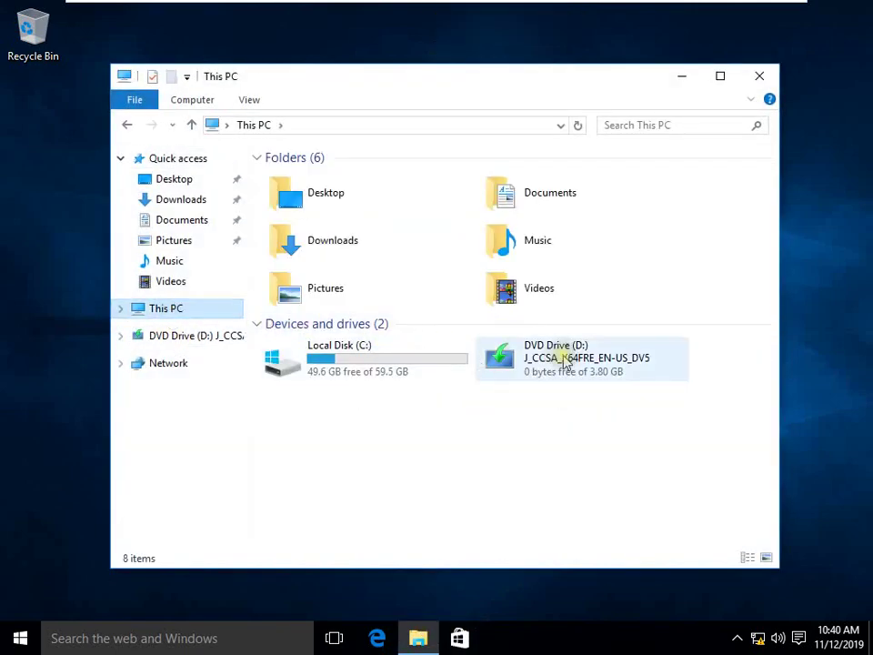
{"action": "left_click", "coordinate": [751, 78]}
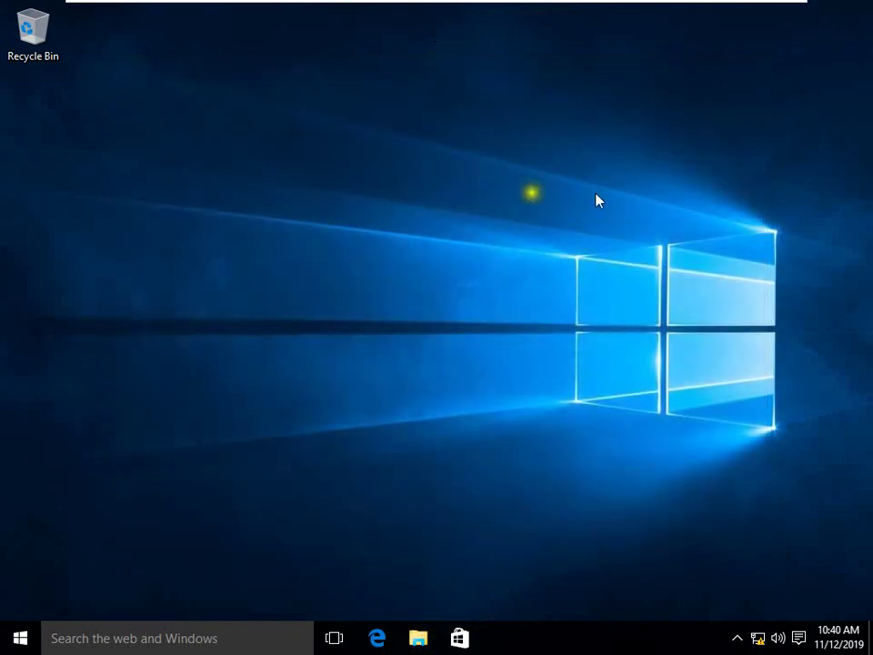
{"action": "left_click", "coordinate": [411, 633]}
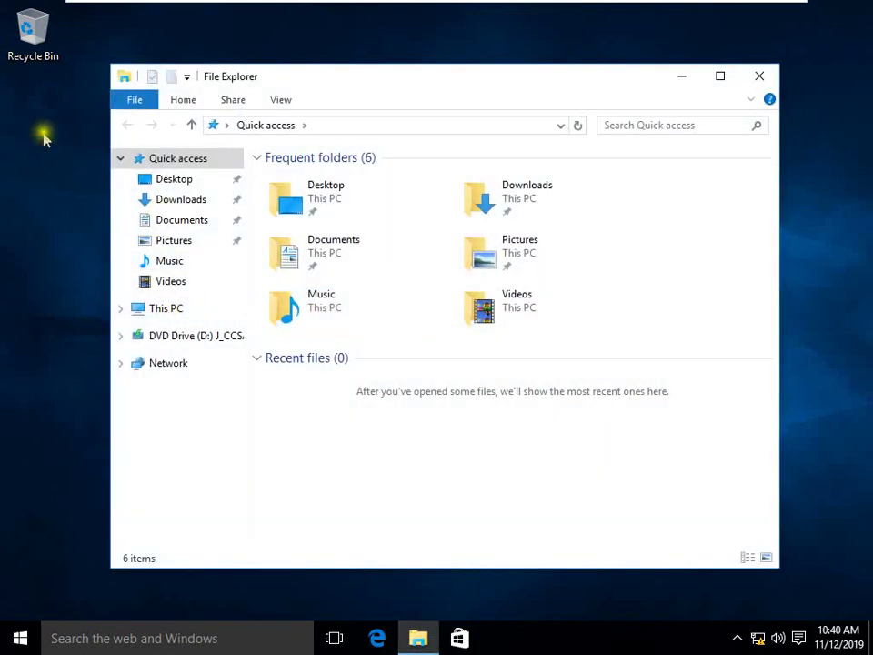
{"action": "right_click", "coordinate": [45, 134]}
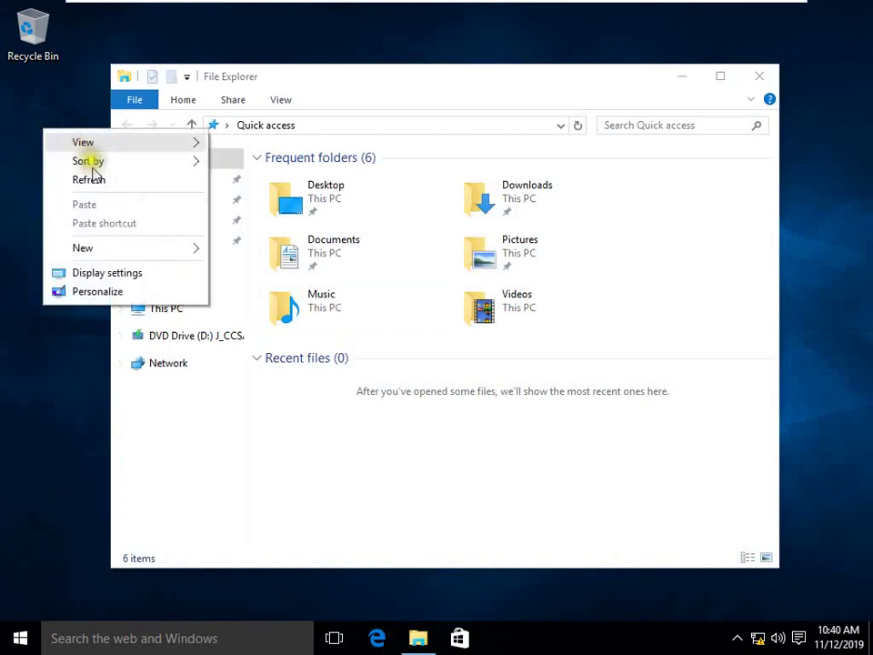
{"action": "left_click", "coordinate": [758, 76]}
- Enable the Computer desktop icon in the Themes desktop icon settings, apply it and close Settings
{"action": "right_click", "coordinate": [363, 157]}
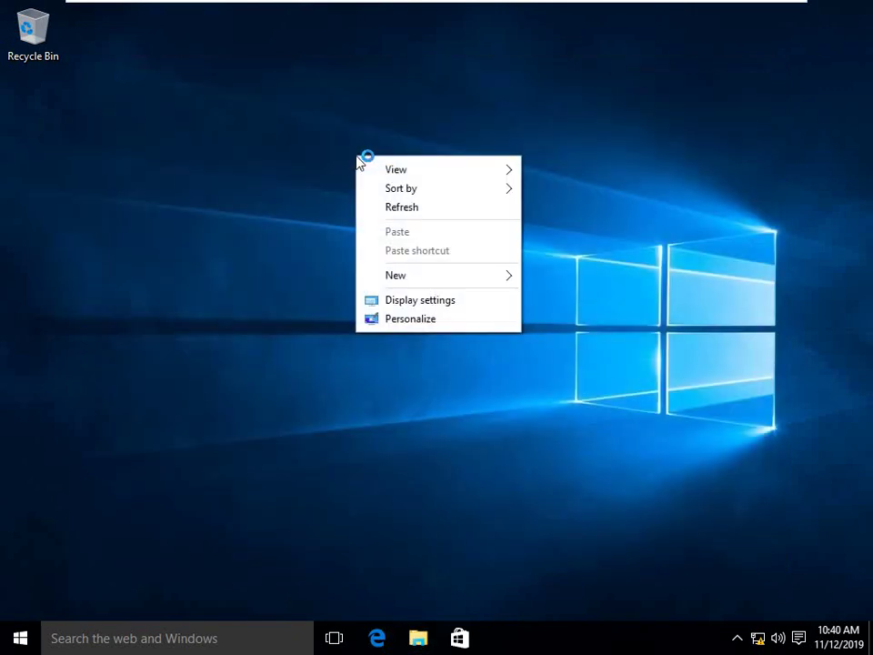
{"action": "left_click", "coordinate": [419, 324]}
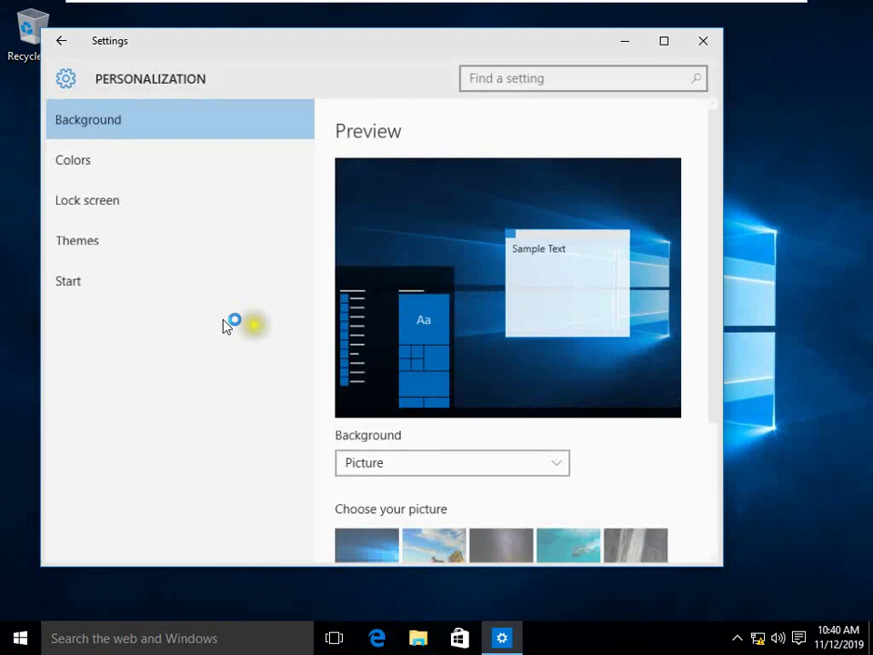
{"action": "left_click", "coordinate": [127, 239]}
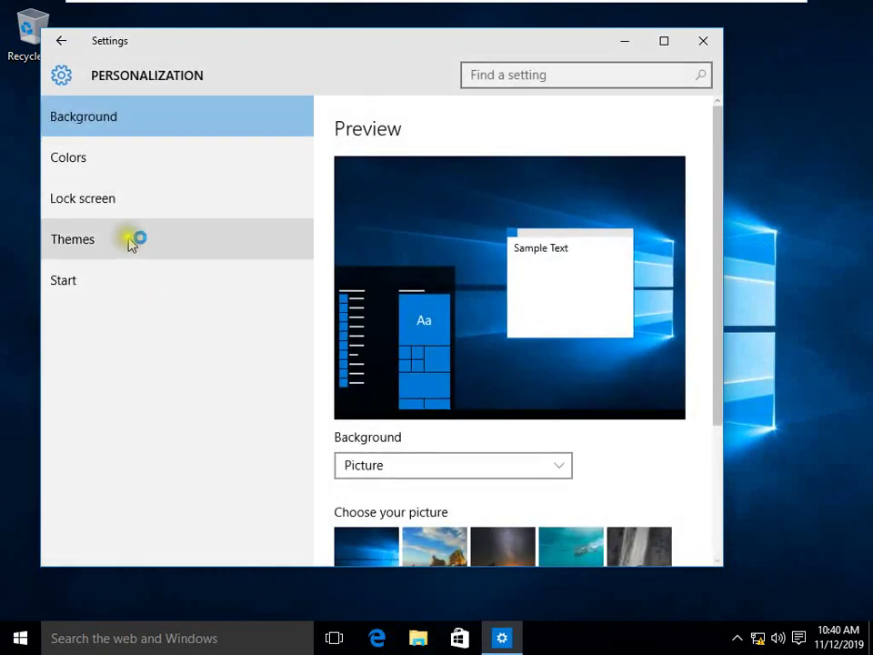
{"action": "left_click", "coordinate": [421, 291]}
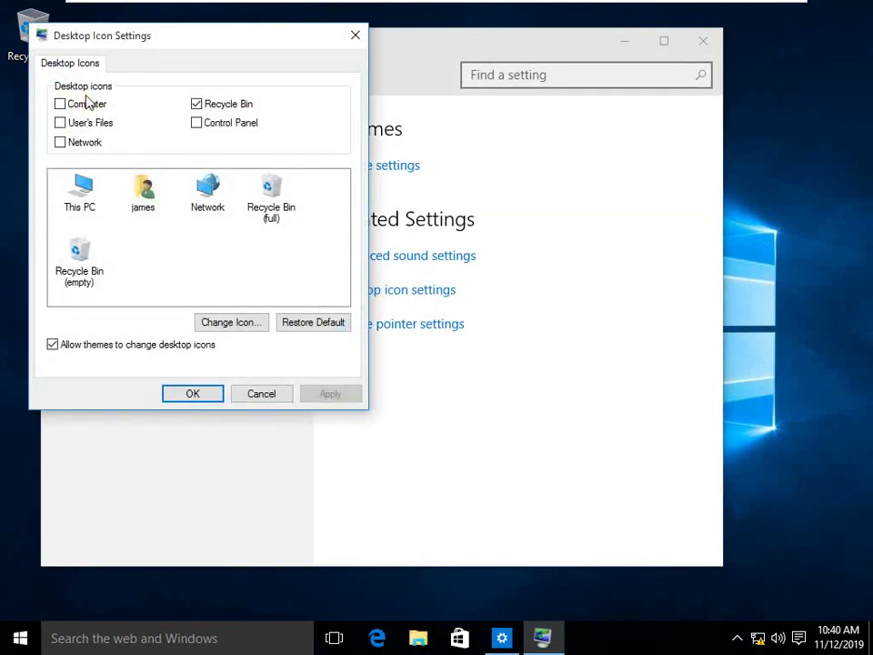
{"action": "left_click", "coordinate": [305, 393]}
{"action": "left_click", "coordinate": [208, 396]}
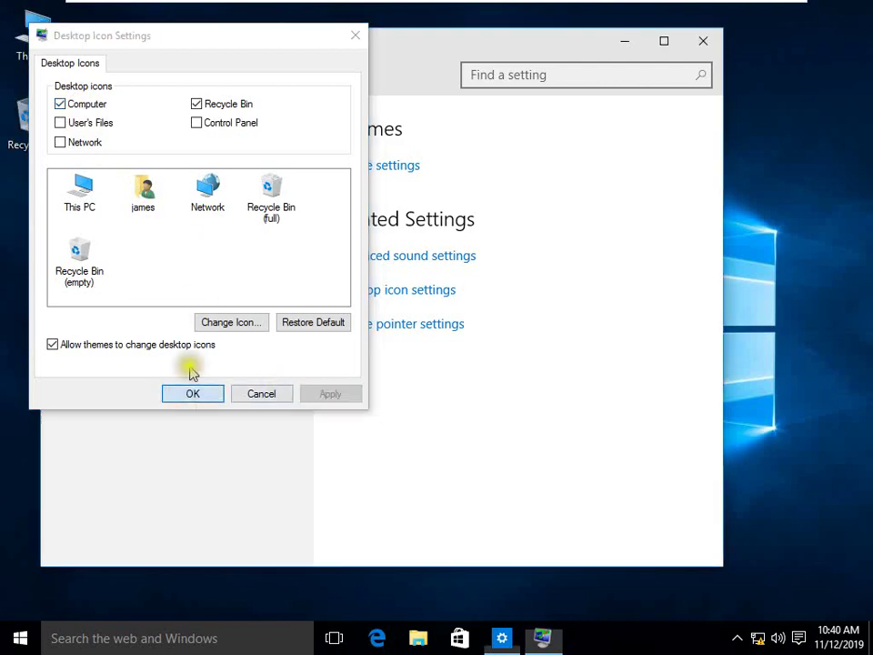
{"action": "left_click", "coordinate": [705, 43]}
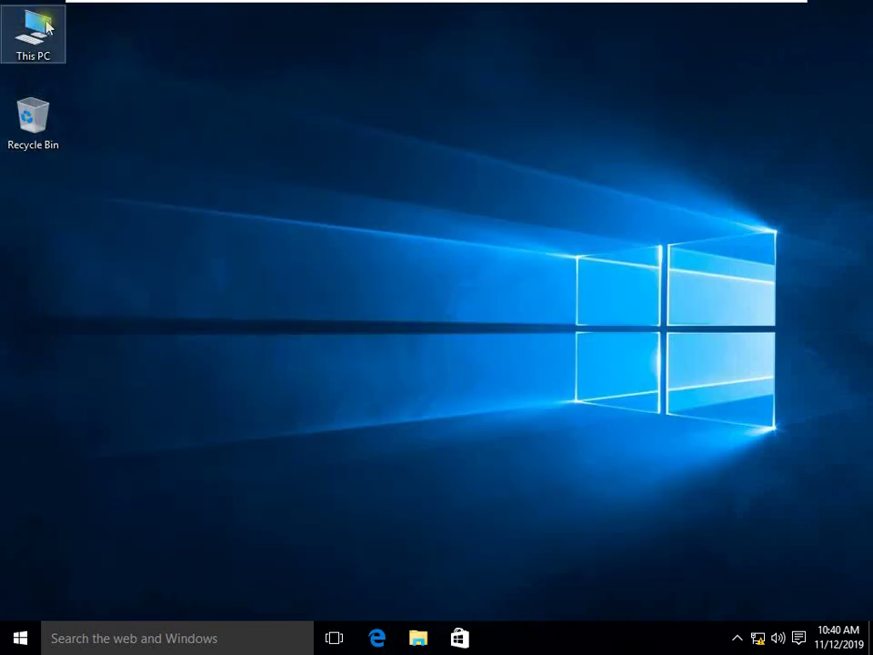
- Check the computer's domain membership in the properties of This PC and close the System window
{"action": "right_click", "coordinate": [45, 25]}
{"action": "left_click", "coordinate": [110, 220]}
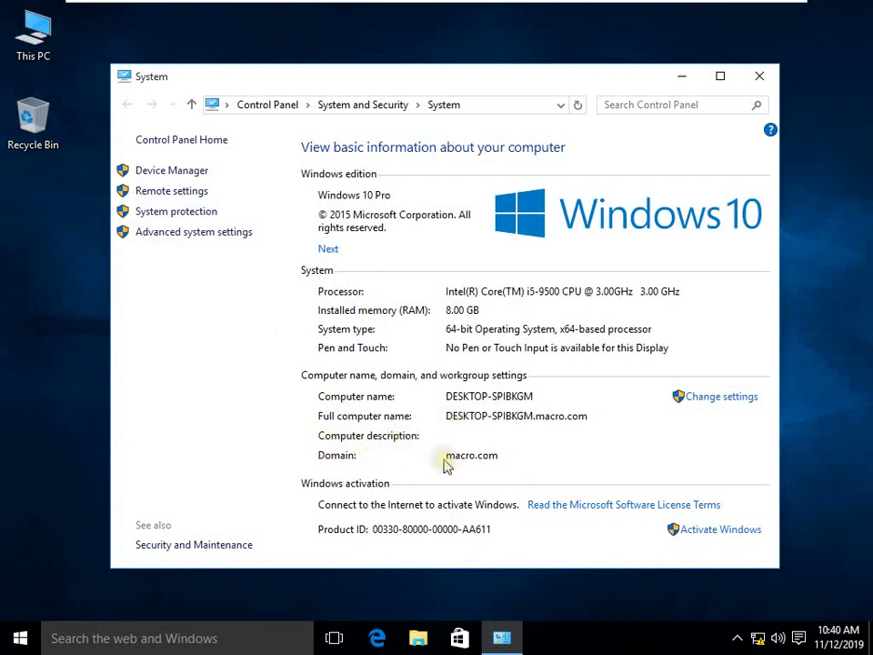
{"action": "left_click", "coordinate": [758, 76]}
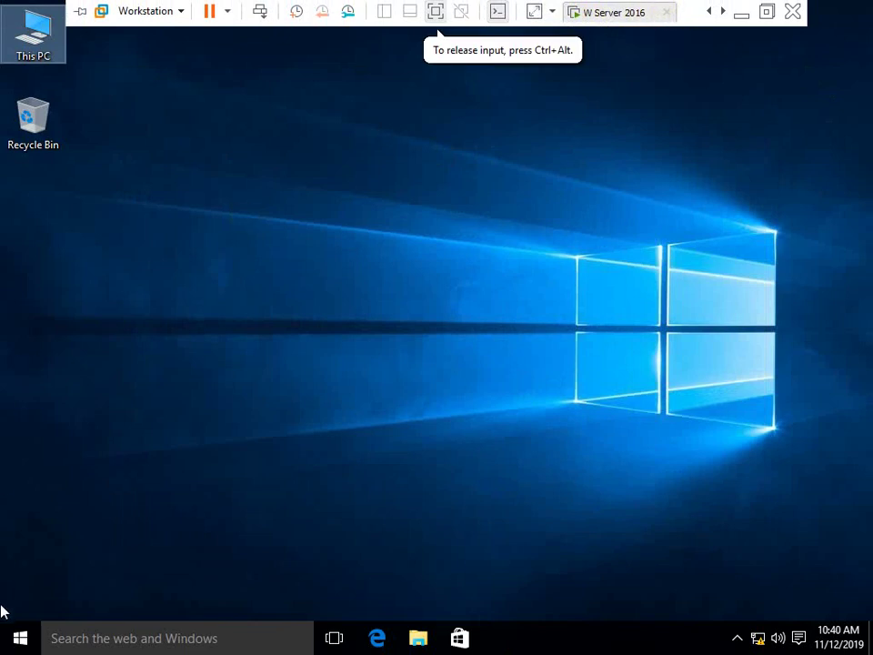
- Sign the domain user out of Windows on client1
{"action": "right_click", "coordinate": [9, 641]}
{"action": "mouse_move", "coordinate": [189, 608]}
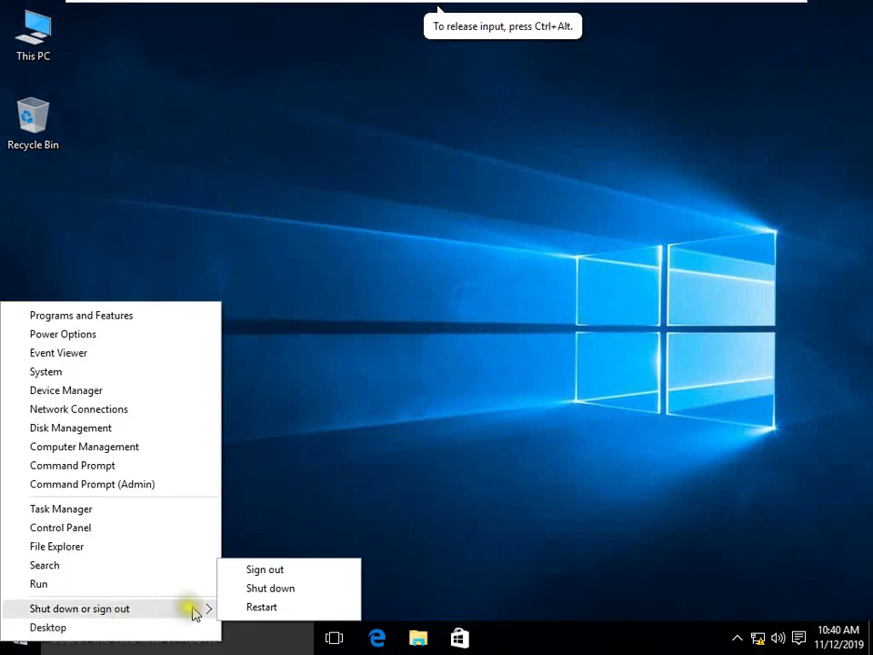
{"action": "left_click", "coordinate": [295, 570]}
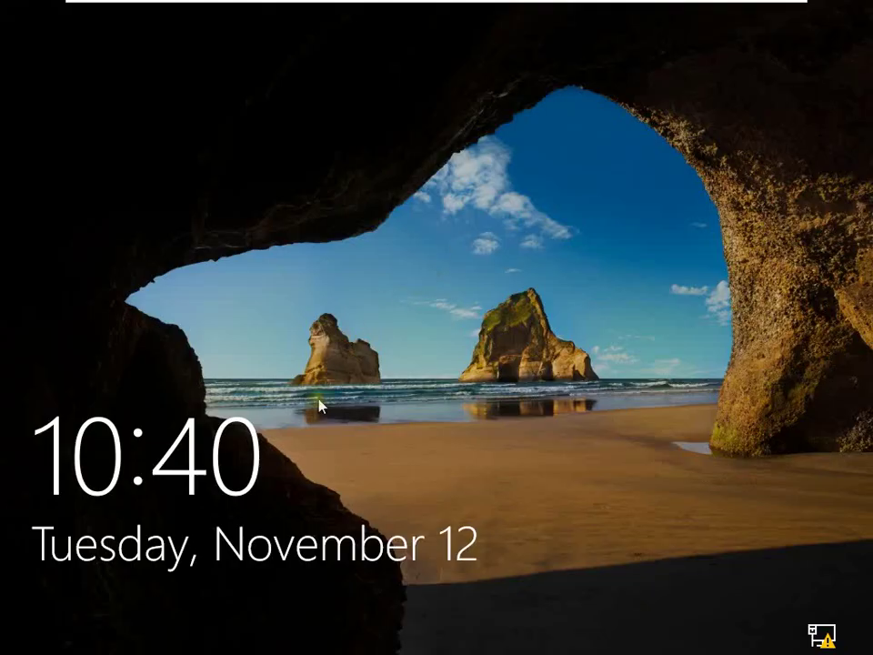
- Dismiss the lock screen and sign in as another user with the MACRO\ prefixed domain user name and the account password
{"action": "left_click", "coordinate": [320, 406]}
{"action": "left_click", "coordinate": [85, 569]}
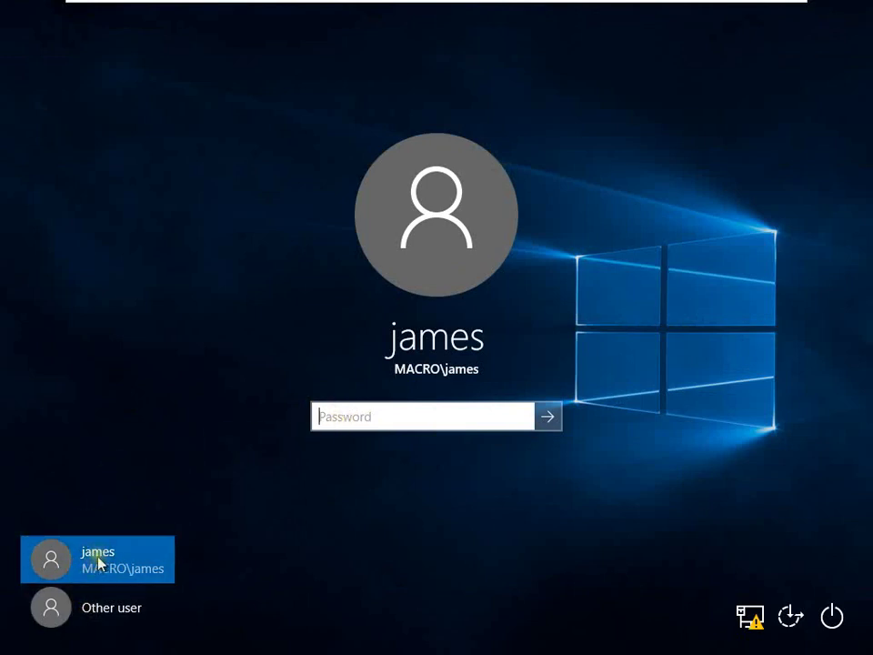
{"action": "left_click", "coordinate": [111, 624]}
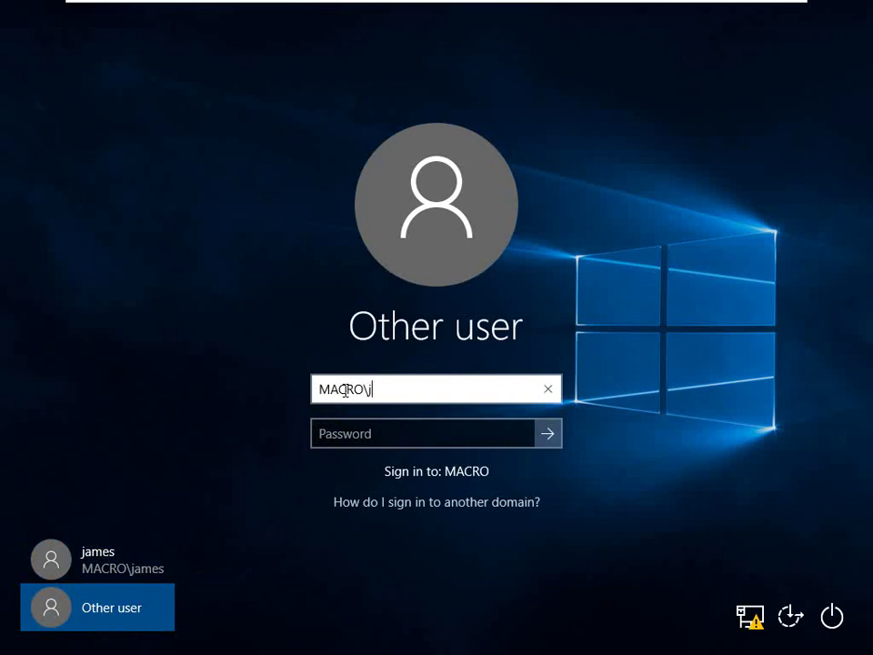
{"action": "key", "text": "Tab"}
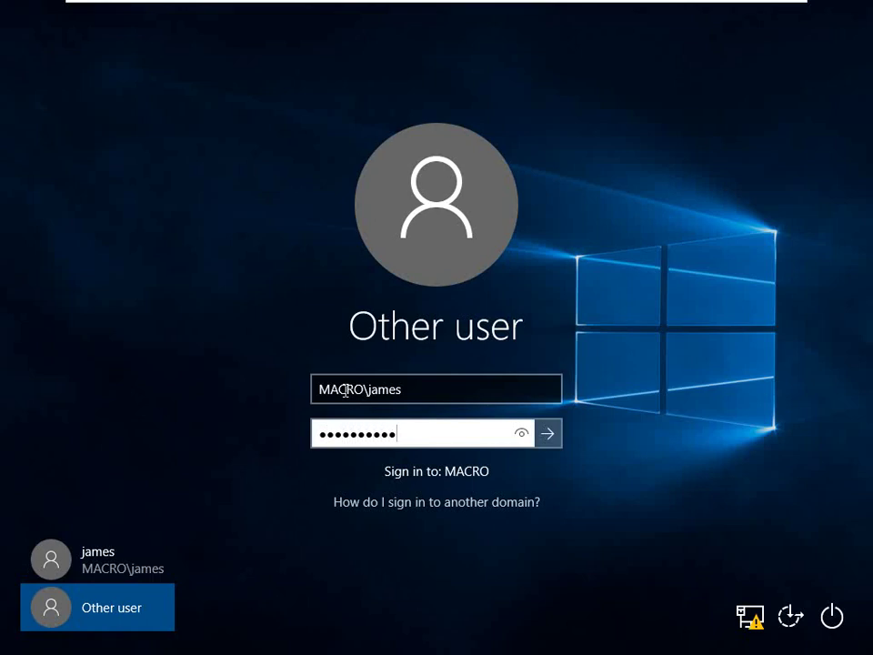
{"action": "key", "text": "Return"}
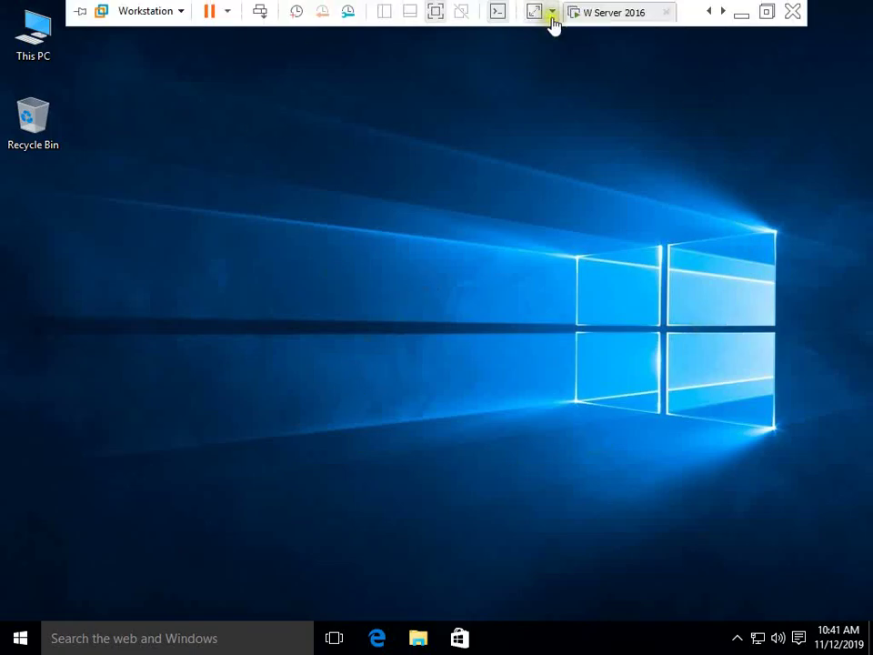
- Take client1 out of full screen and switch to the W Server 2016 virtual machine
{"action": "left_click", "coordinate": [498, 72]}
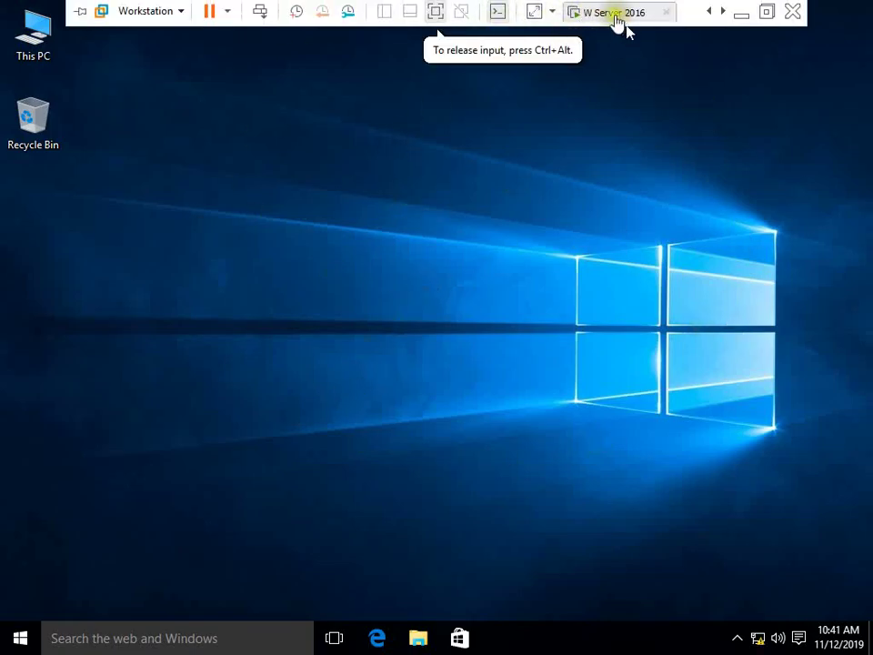
{"action": "left_click", "coordinate": [434, 11]}
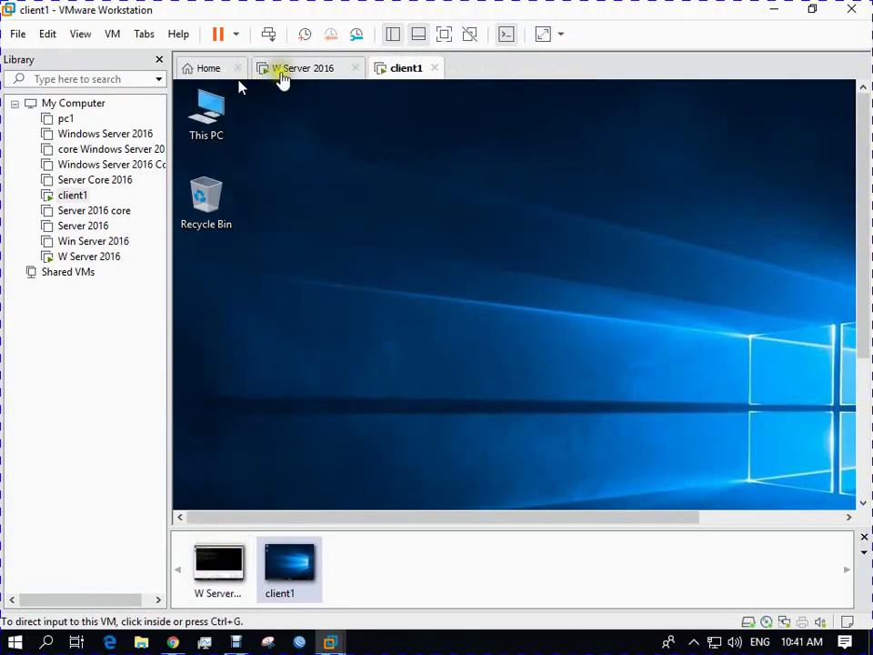
{"action": "left_click", "coordinate": [284, 70]}
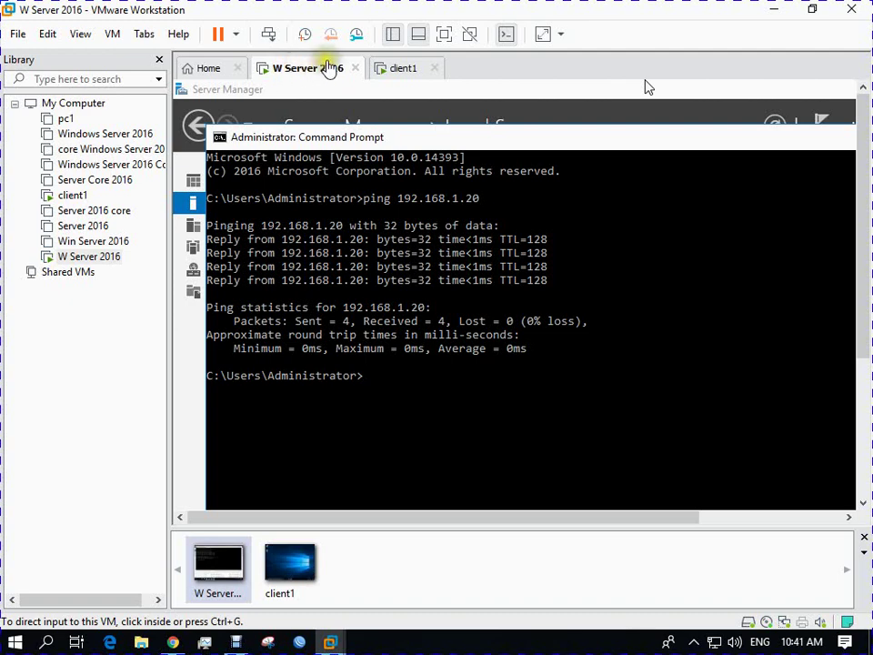
{"action": "left_click", "coordinate": [396, 69]}
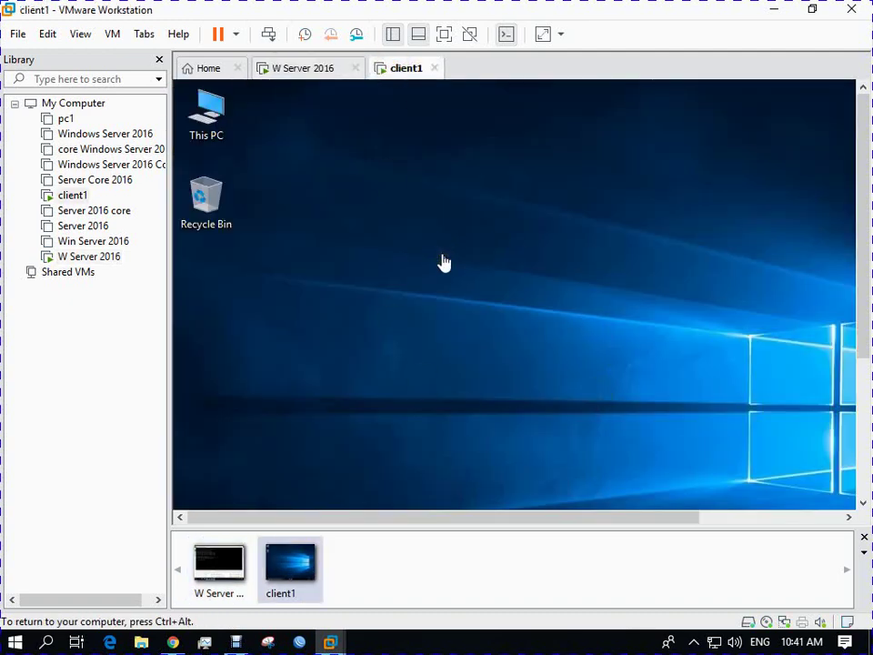
{"action": "left_click", "coordinate": [302, 70]}
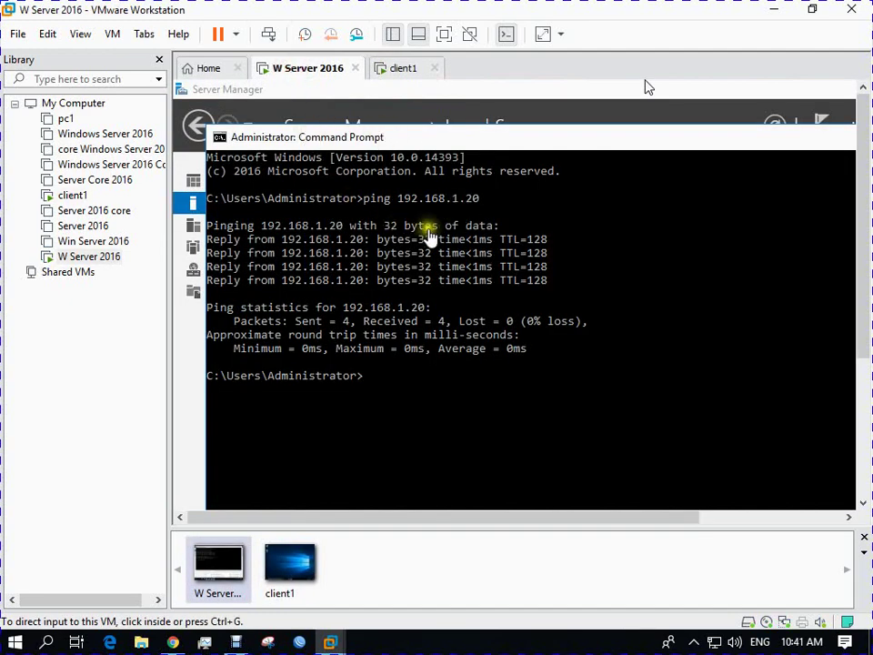
{"action": "left_click", "coordinate": [404, 73]}
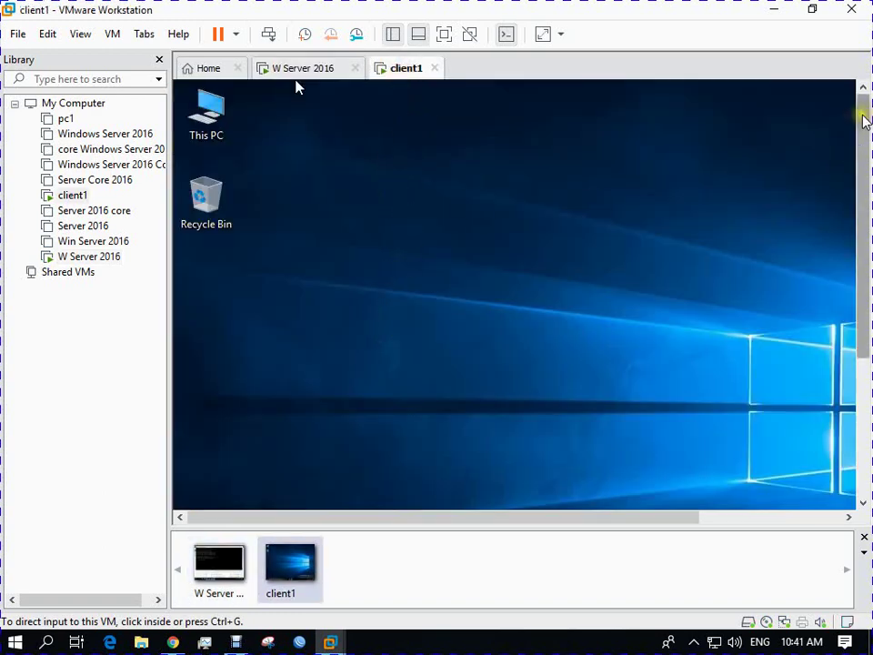
{"action": "mouse_move", "coordinate": [862, 118]}
{"action": "left_mouse_down"}
{"action": "mouse_move", "coordinate": [863, 253]}
{"action": "mouse_move", "coordinate": [860, 114]}
{"action": "left_mouse_up"}
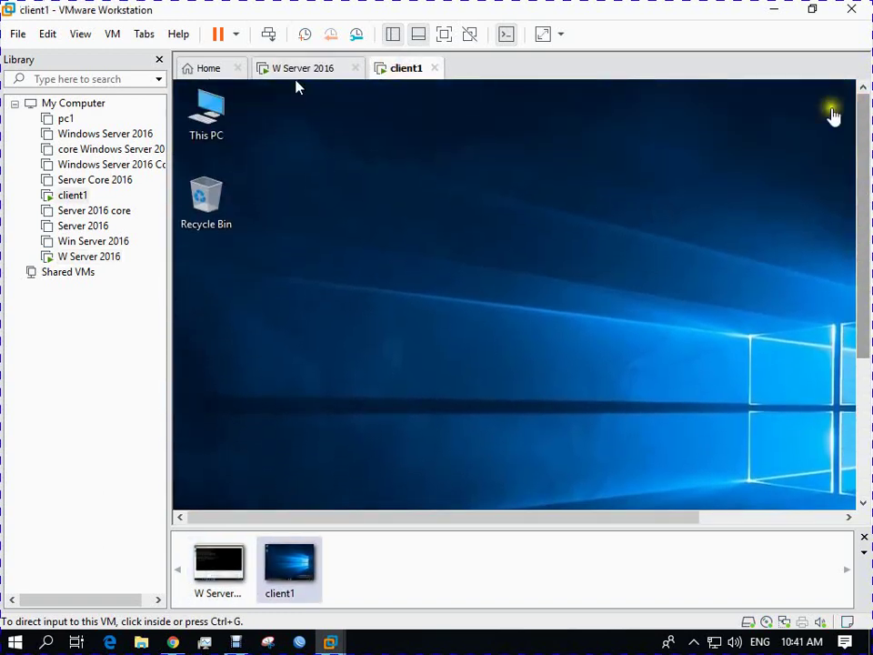
{"action": "left_click", "coordinate": [322, 71]}
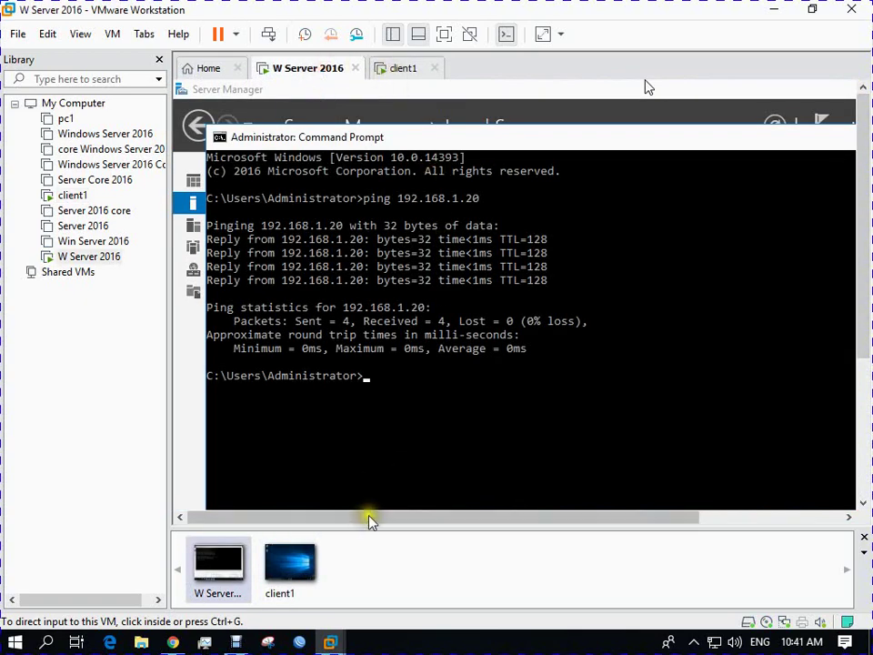